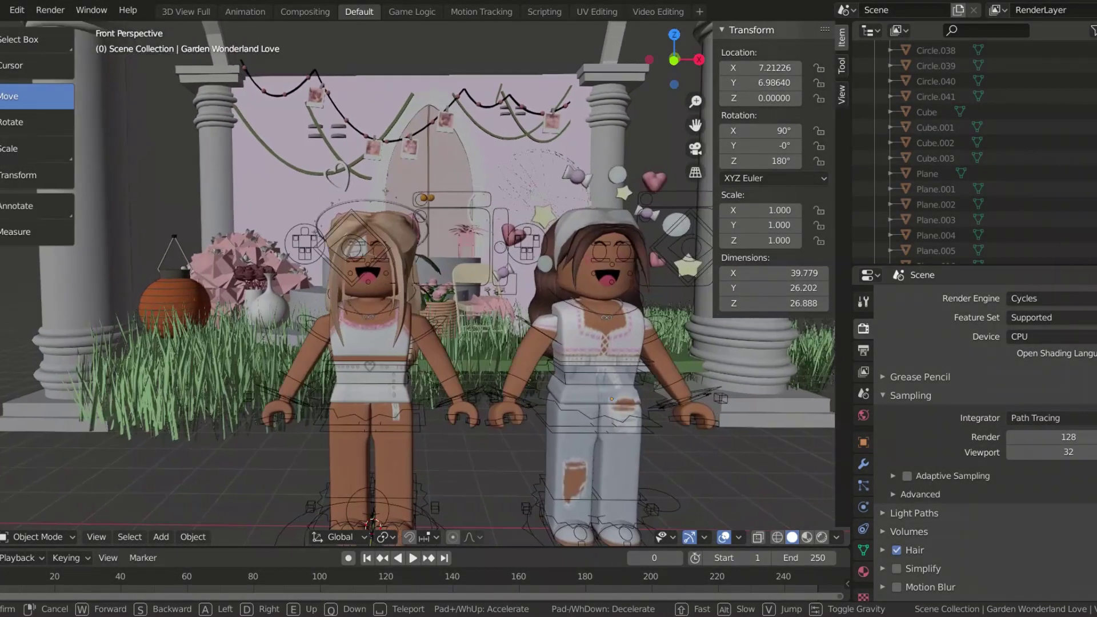
- Turn the blonde avatar around its vertical axis to face a new direction
scroll(477, 361, "up", 4)
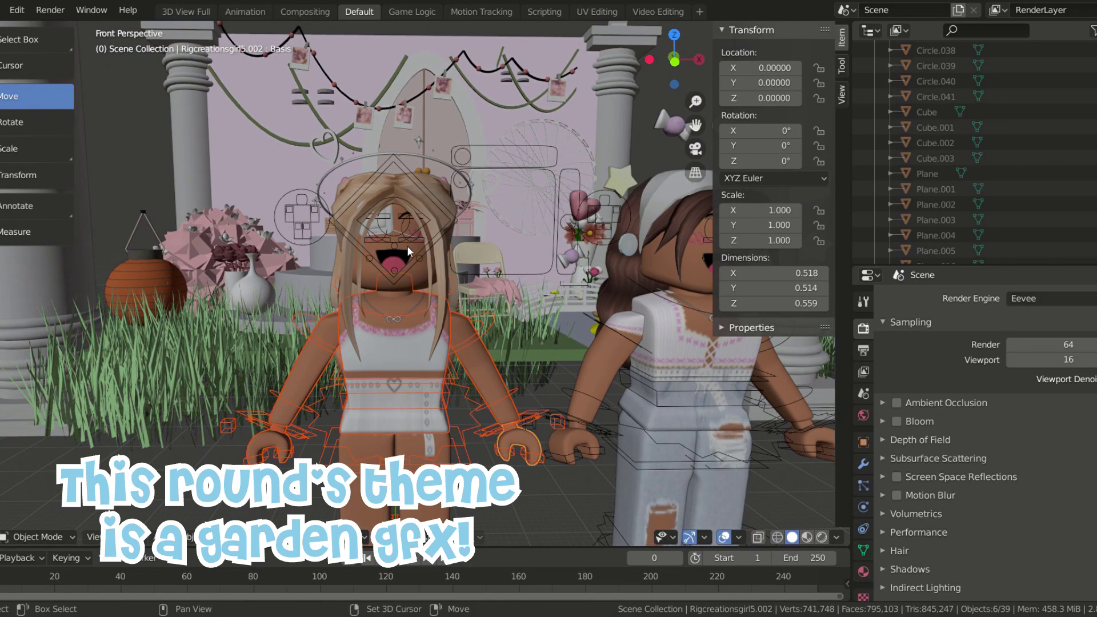
key("shift+grave")
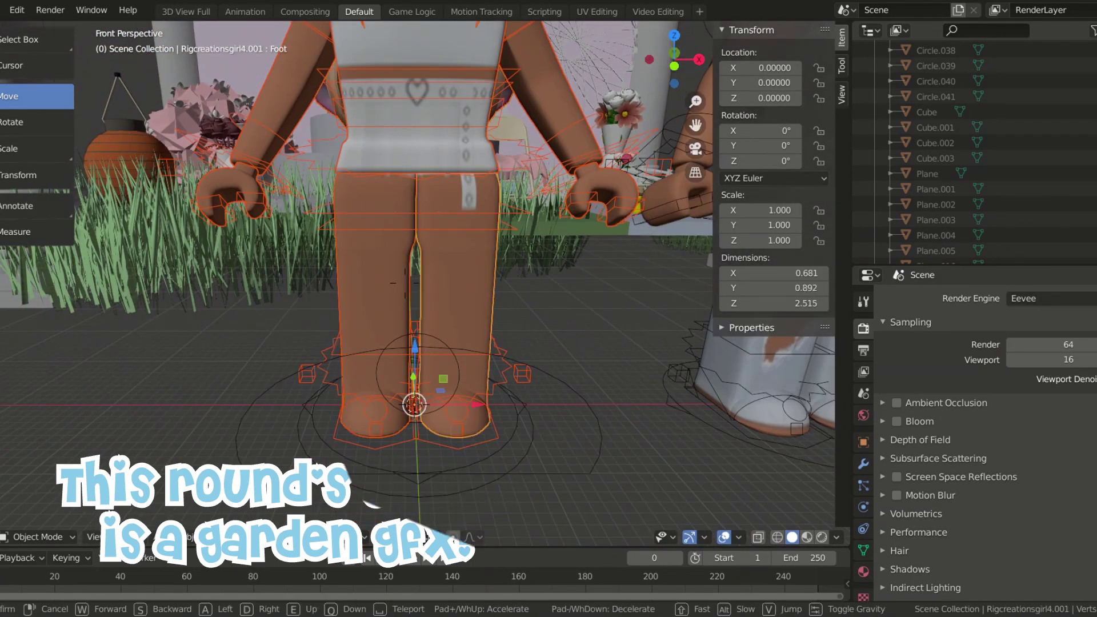
key("Escape")
key("shift+space")
key("r")
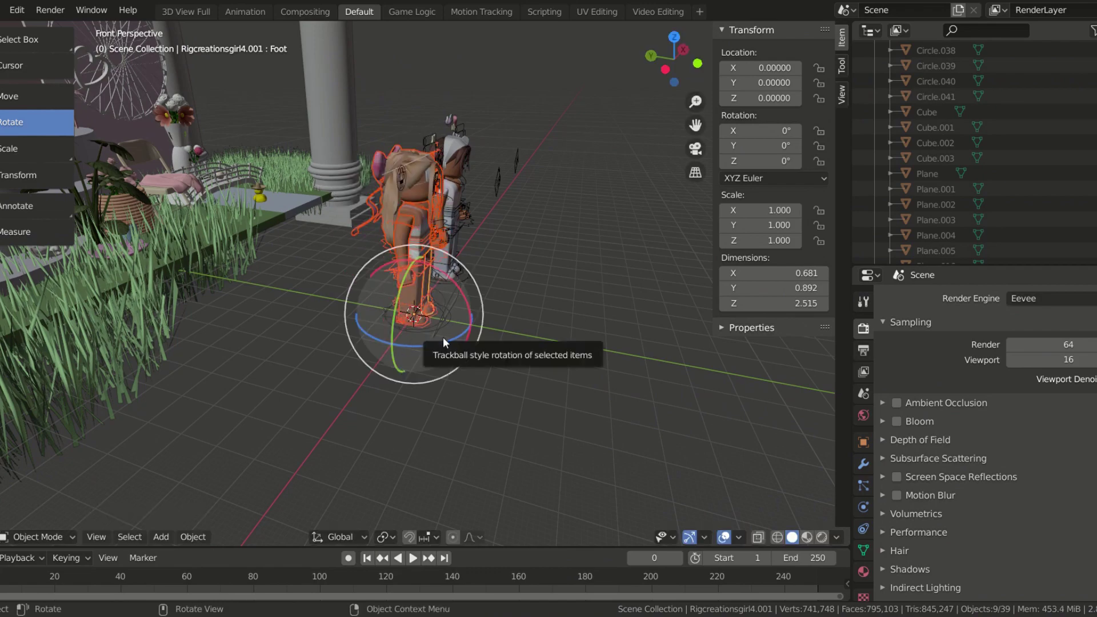
left_click_drag(444, 341, 409, 343)
left_click(410, 343)
- Move the blonde avatar along Y onto the round platform
middle_click_drag(375, 293, 372, 436)
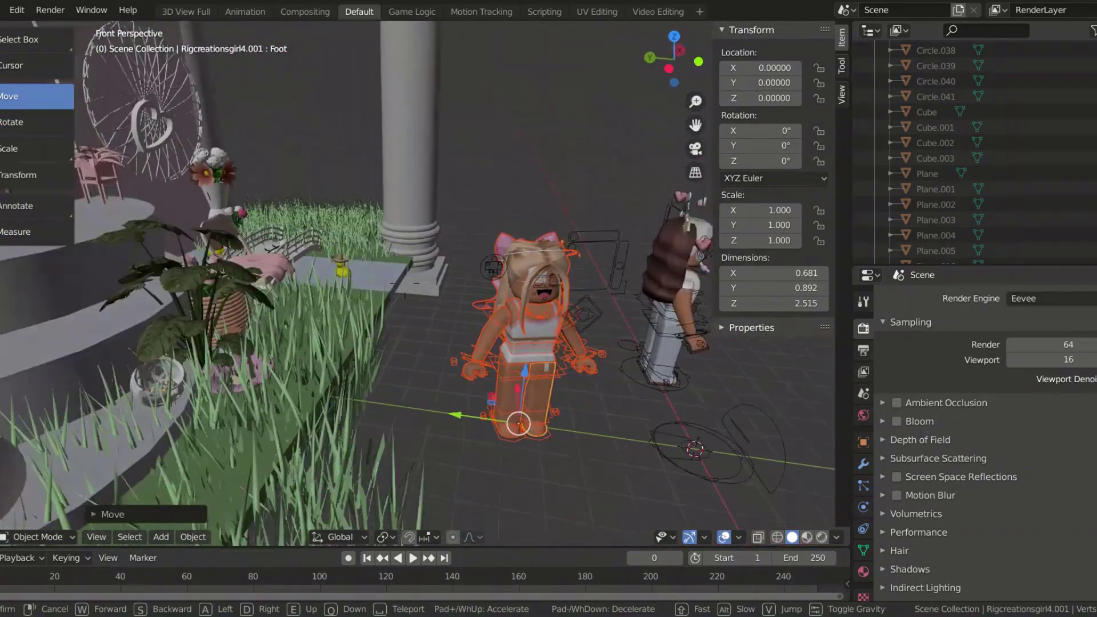
key("shift+space")
key("g")
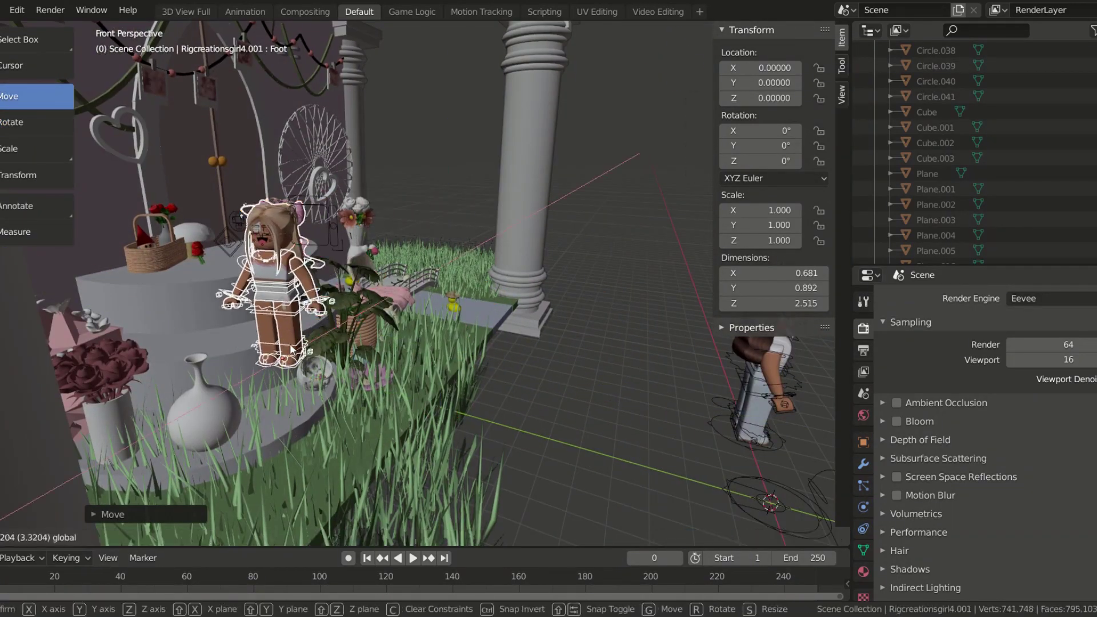
left_click(189, 389)
key("shift+grave")
key("w")
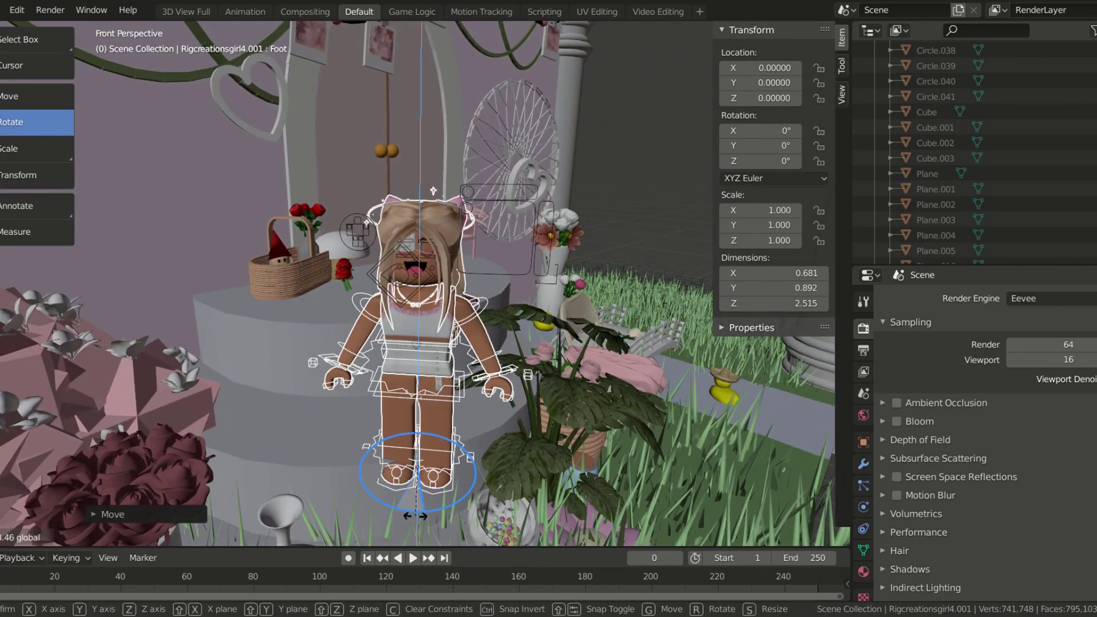
middle_click_drag(395, 507, 343, 400)
key("shift+space")
key("g")
key("g")
key("y")
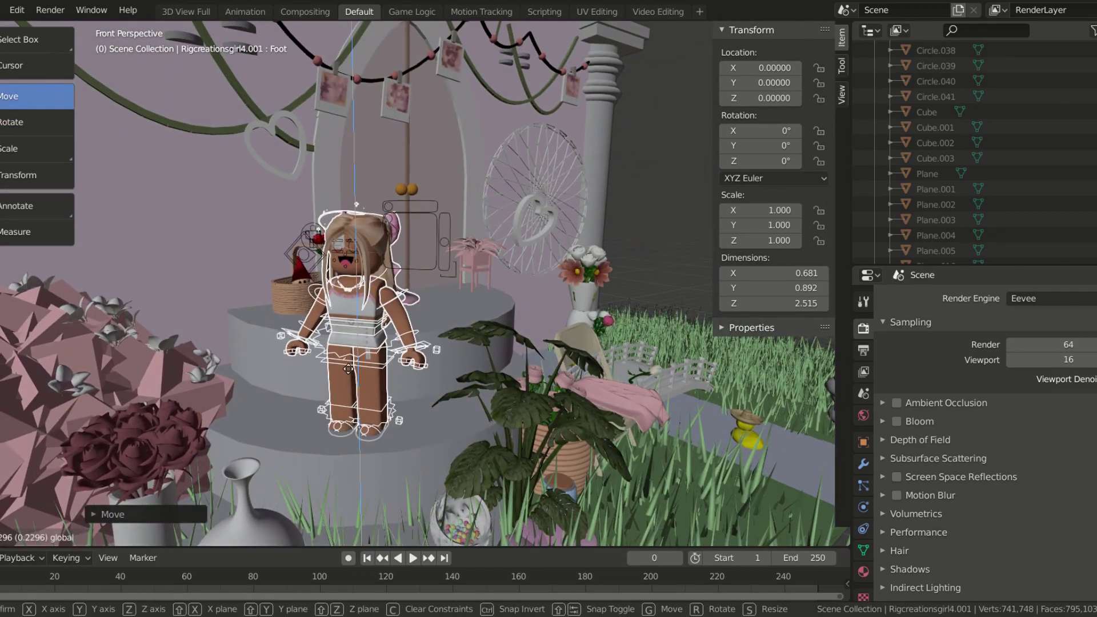
key("Return")
- Try enlarging the avatar, then undo the size change
key("KP_Decimal")
key("s")
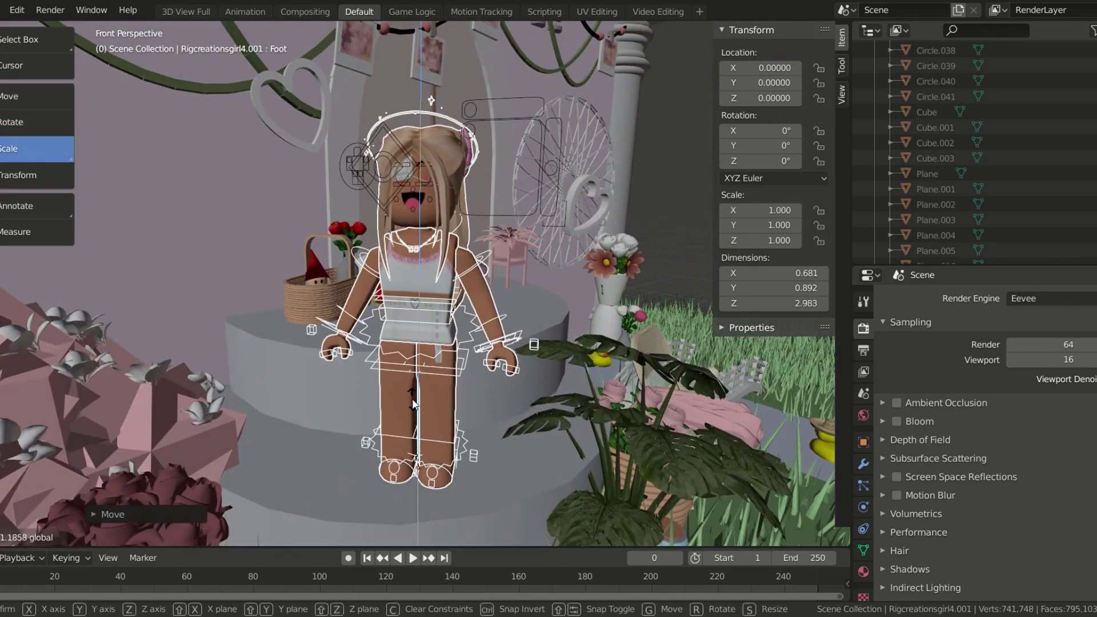
key("Return")
key("s")
key("Return")
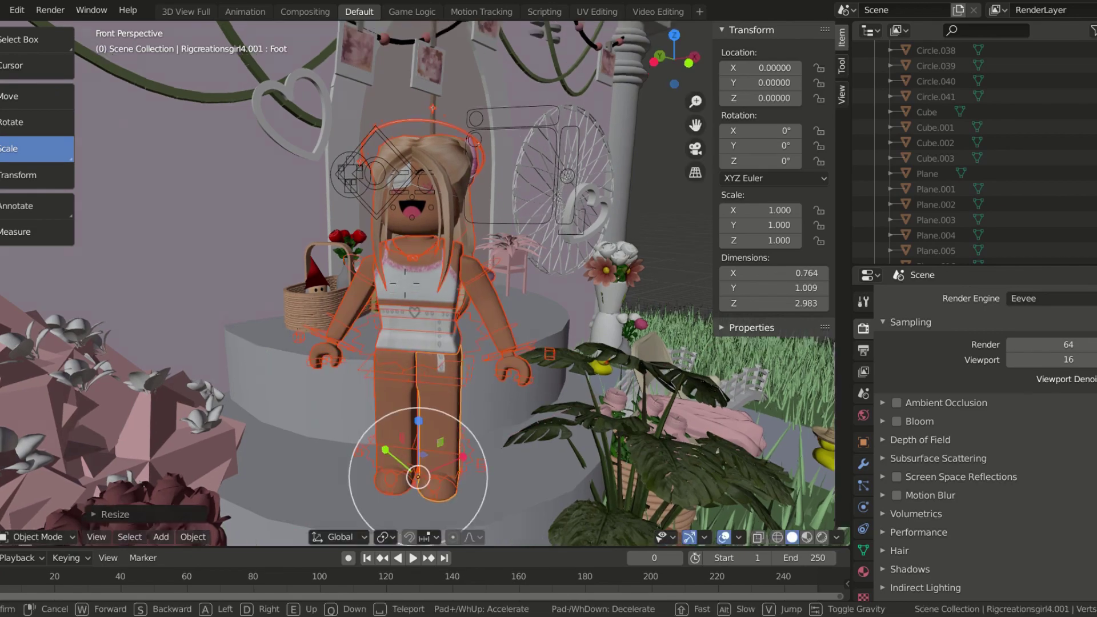
key("shift+grave")
key("w")
key("s")
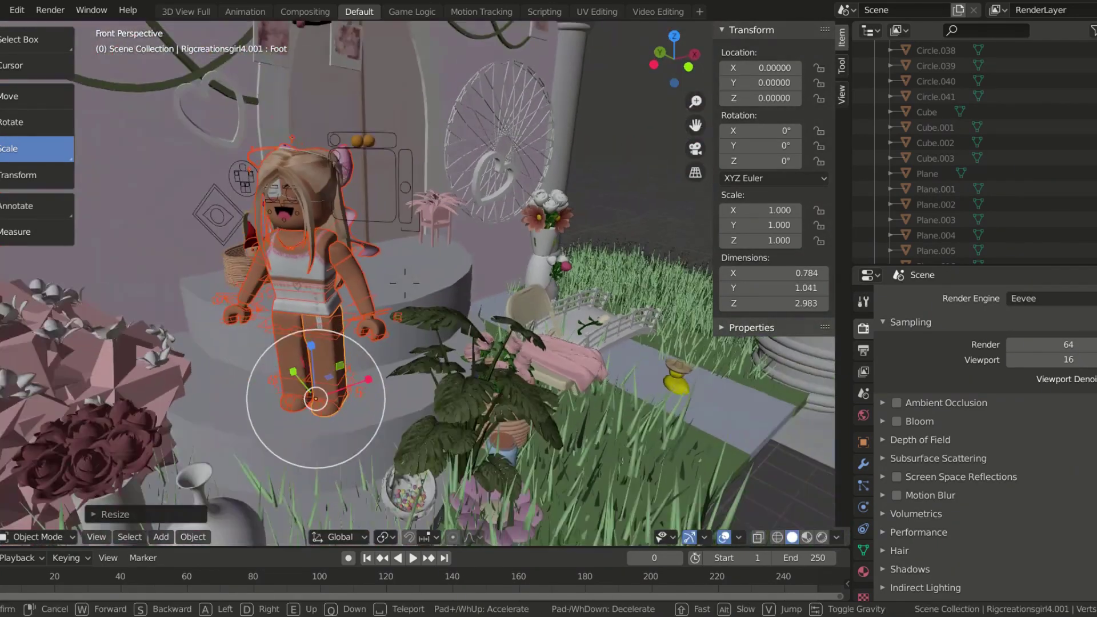
left_click(404, 282)
key("ctrl+z")
- Enlarge the avatar, then settle on a slightly smaller final scale of 1.044
key("s")
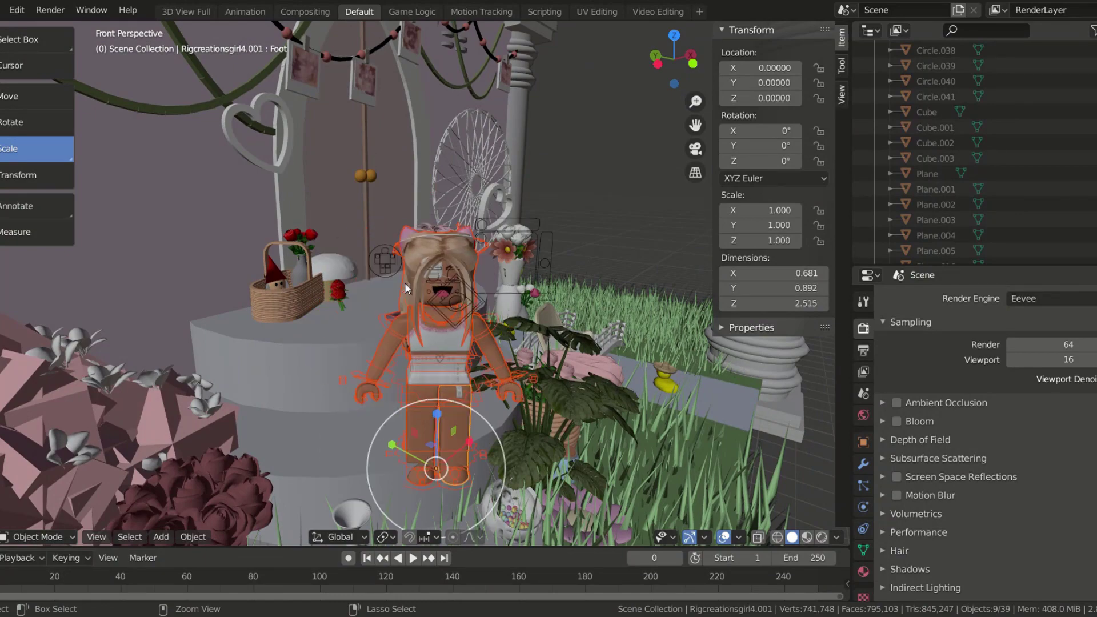
key("Return")
key("shift+grave")
key("w")
key("s")
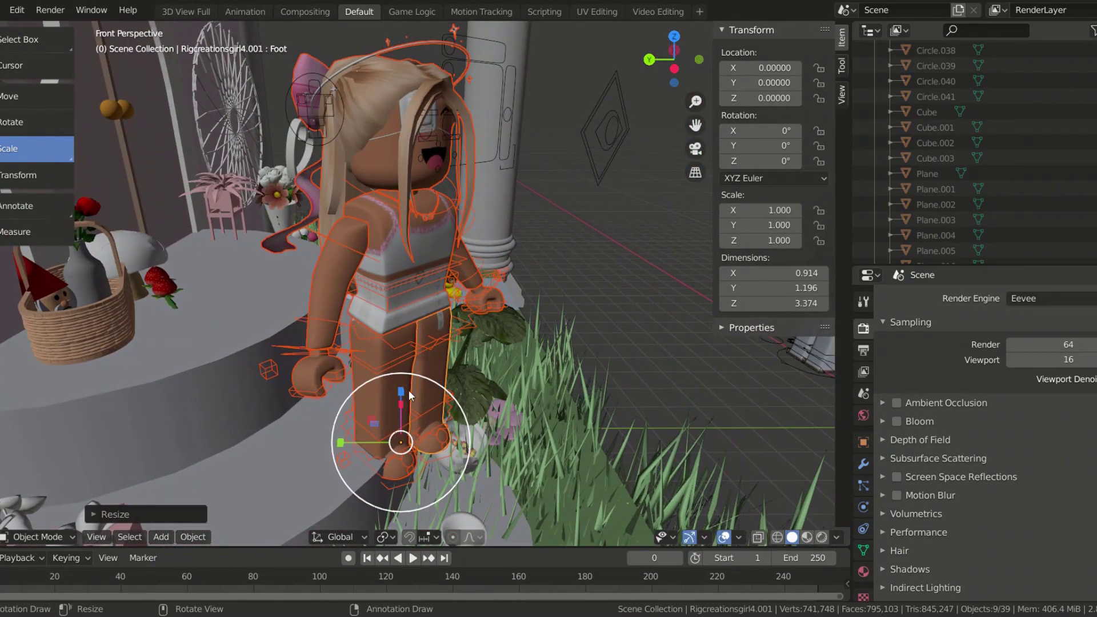
left_click(409, 389)
key("s")
key("Return")
- Slide the avatar along Y to position it across the platform
left_click(67, 125)
key("r")
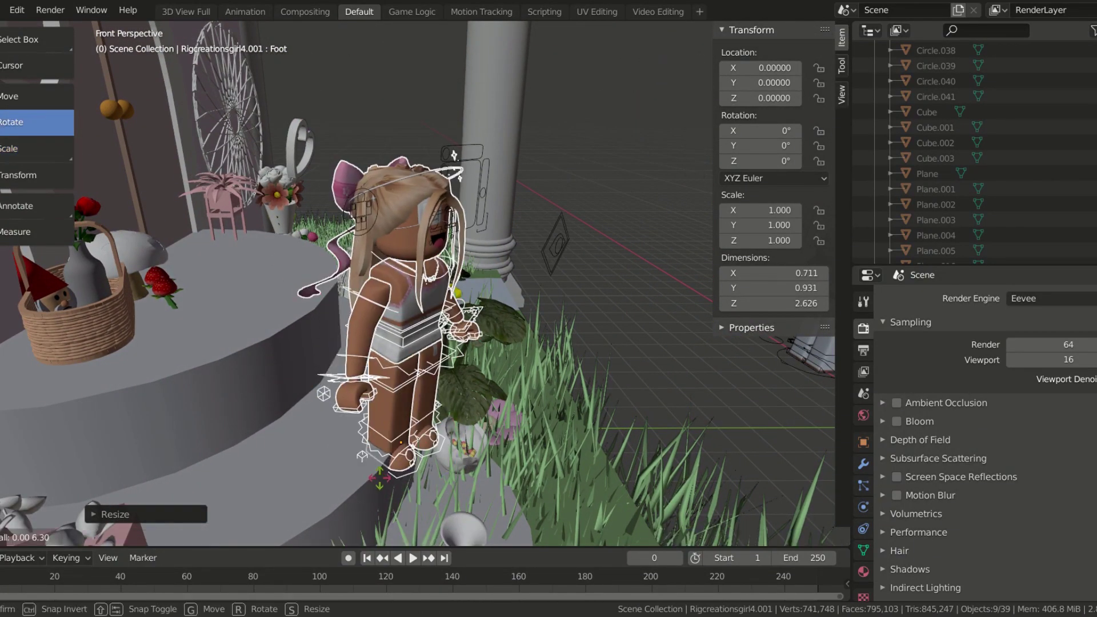
key("Return")
key("shift+space")
key("g")
key("g")
key("y")
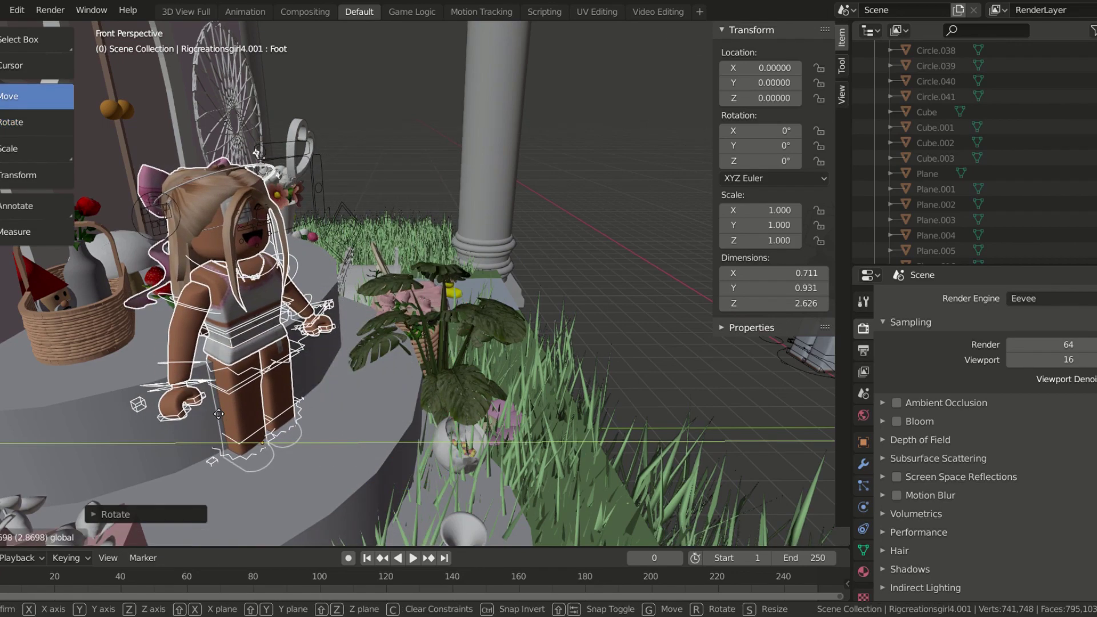
key("Return")
key("KP_Decimal")
- Rotate the avatar to -37.9° around its vertical axis
key("shift+space")
key("r")
key("r")
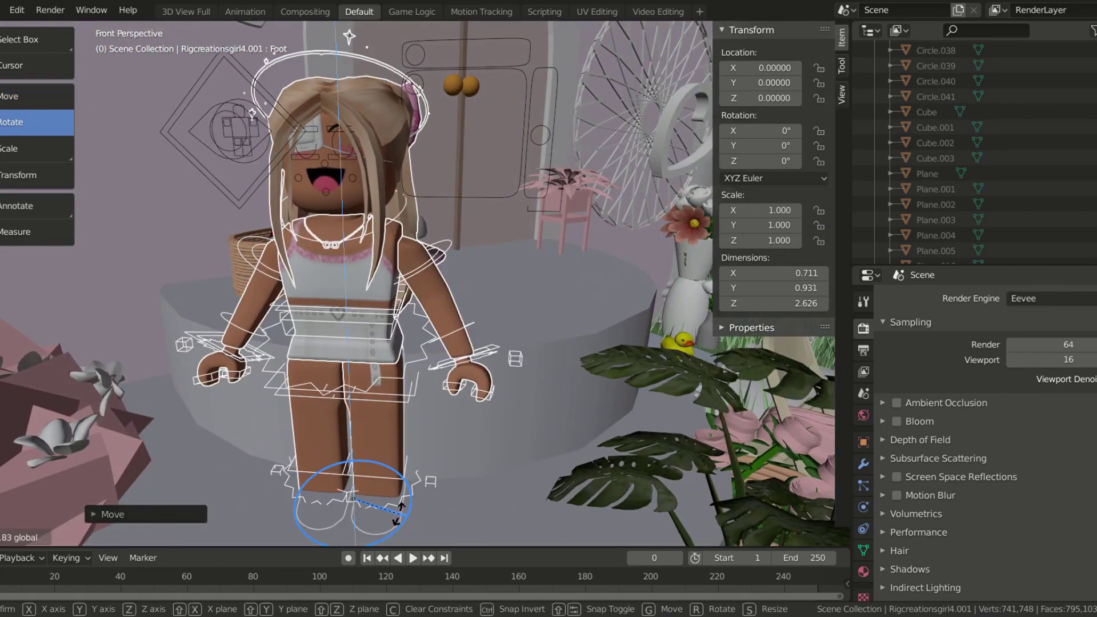
key("Return")
key("F3")
type("set or")
key("Escape")
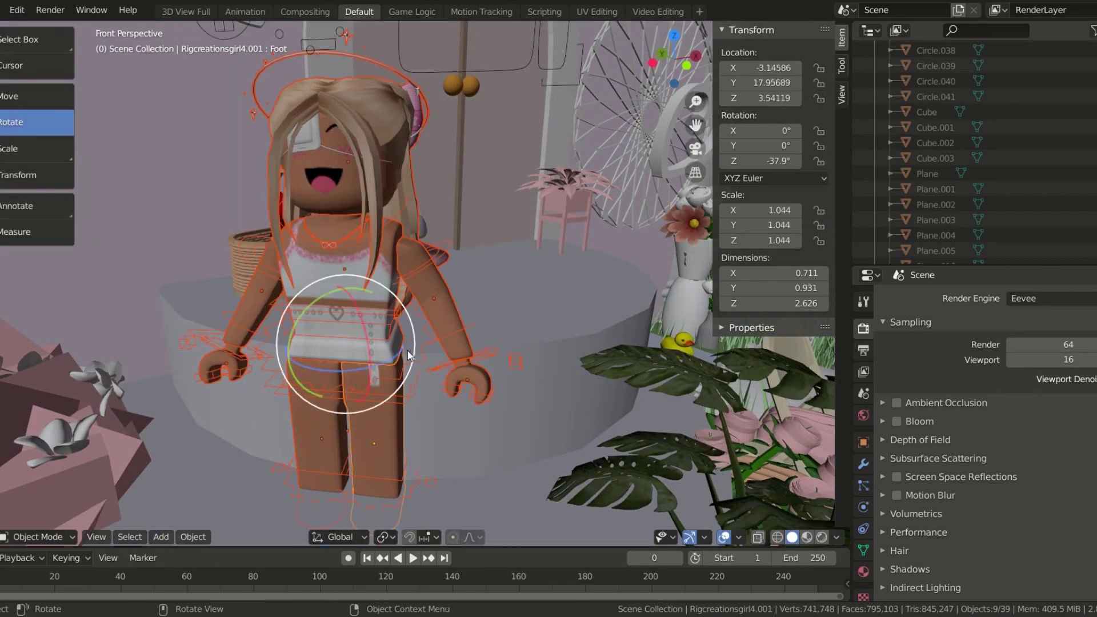
- Lower the avatar along Z so it rests on the platform surface
middle_click_drag(304, 278, 419, 283)
key("shift+space")
key("g")
key("g")
key("z")
left_click(352, 227)
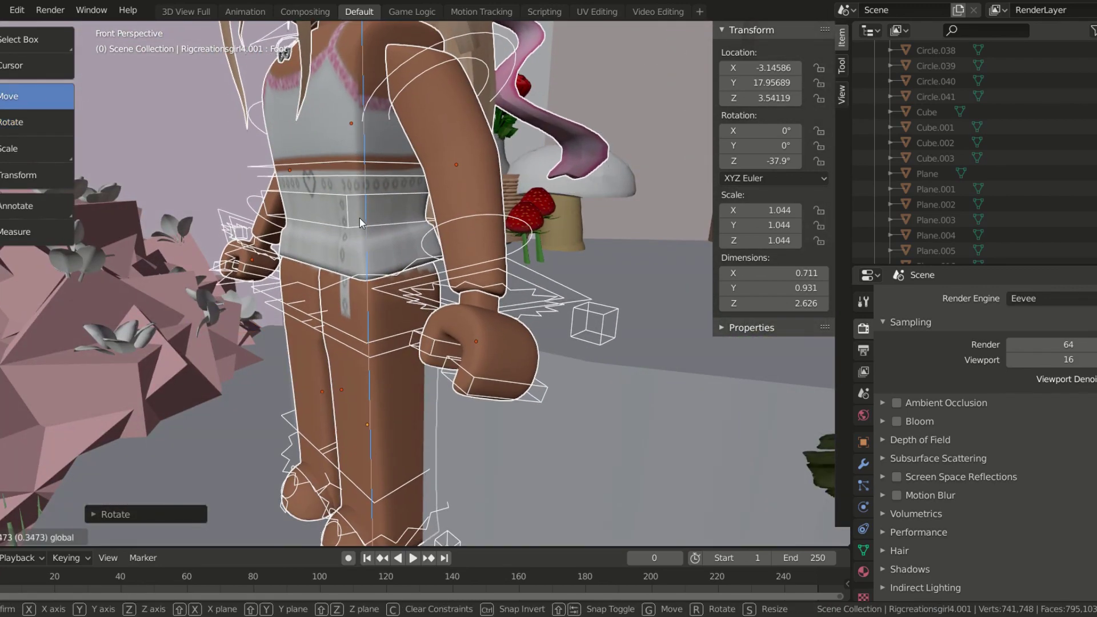
scroll(359, 218, "down", 5)
middle_click_drag(359, 218, 228, 259)
scroll(228, 259, "up", 3)
- Toggle the rig between Pose and Object Mode and select the avatar's body mesh
key("ctrl+Tab")
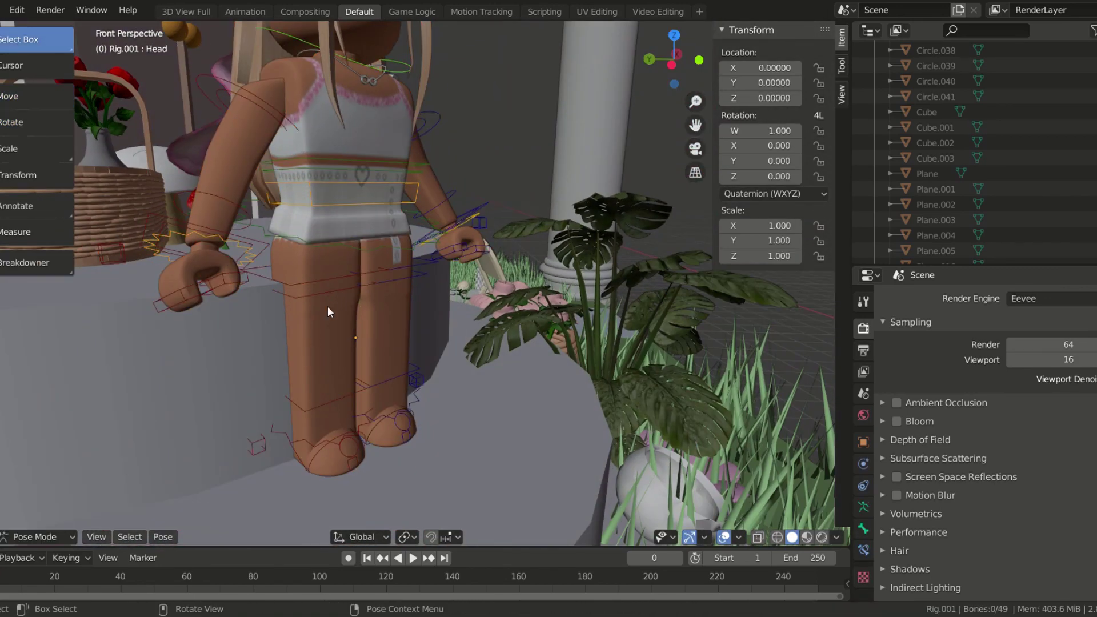
left_click(328, 213)
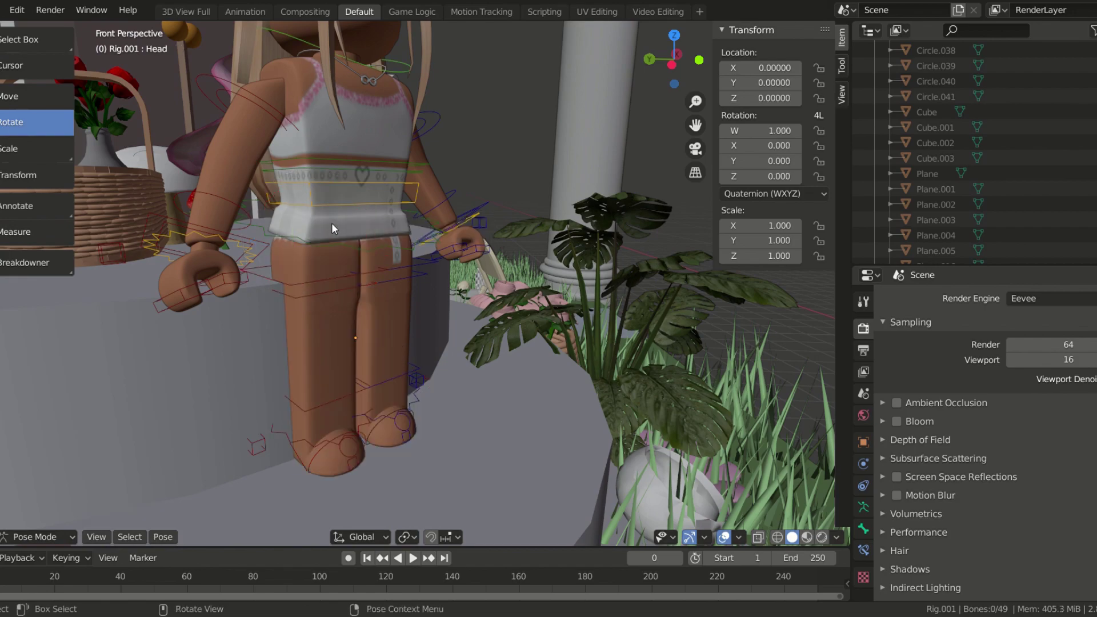
key("ctrl+Tab")
left_click(326, 263)
scroll(326, 263, "down", 5)
left_click(39, 130)
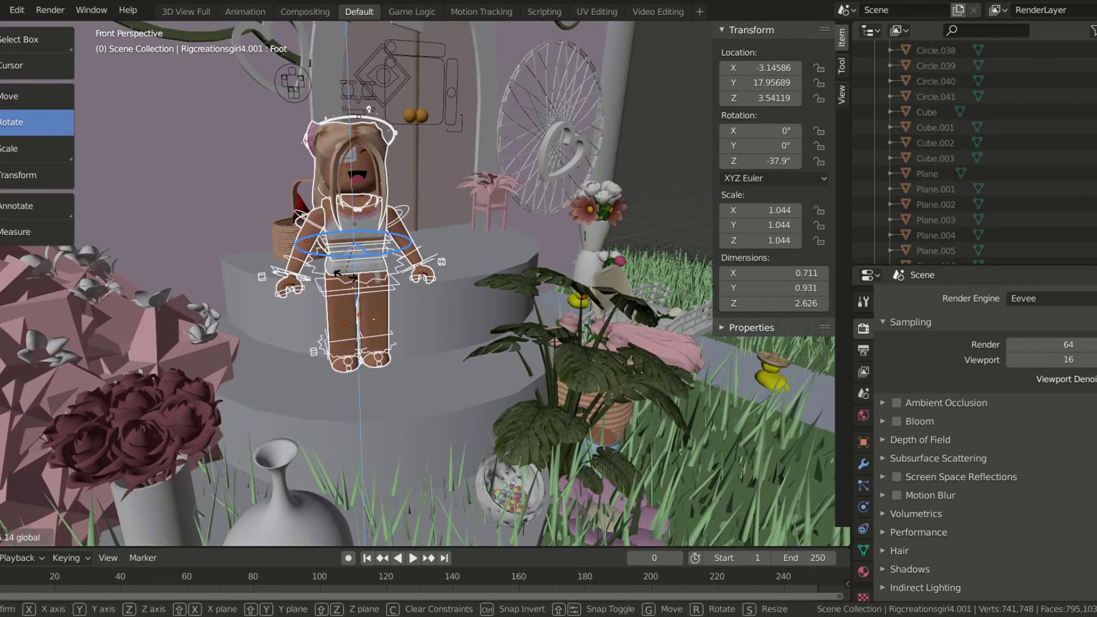
key("shift+grave")
left_click(395, 256)
key("shift+space")
key("g")
scroll(395, 256, "up", 3)
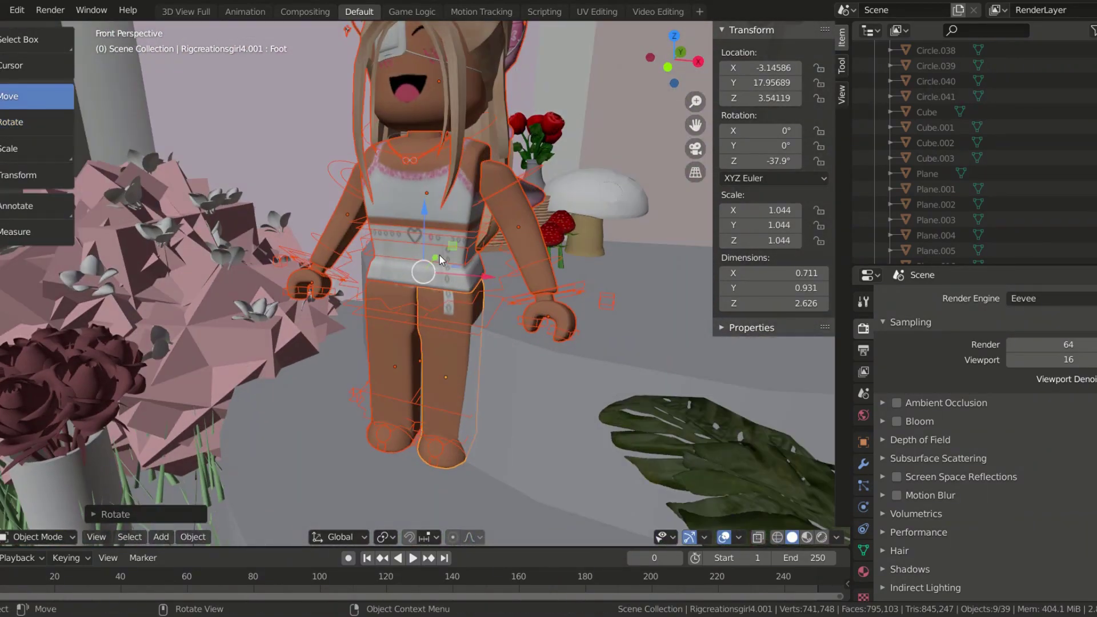
middle_click_drag(440, 256, 344, 334)
- In Pose Mode, rotate the leg bones to swing both legs forward
left_click(35, 486)
scroll(393, 266, "up", 4)
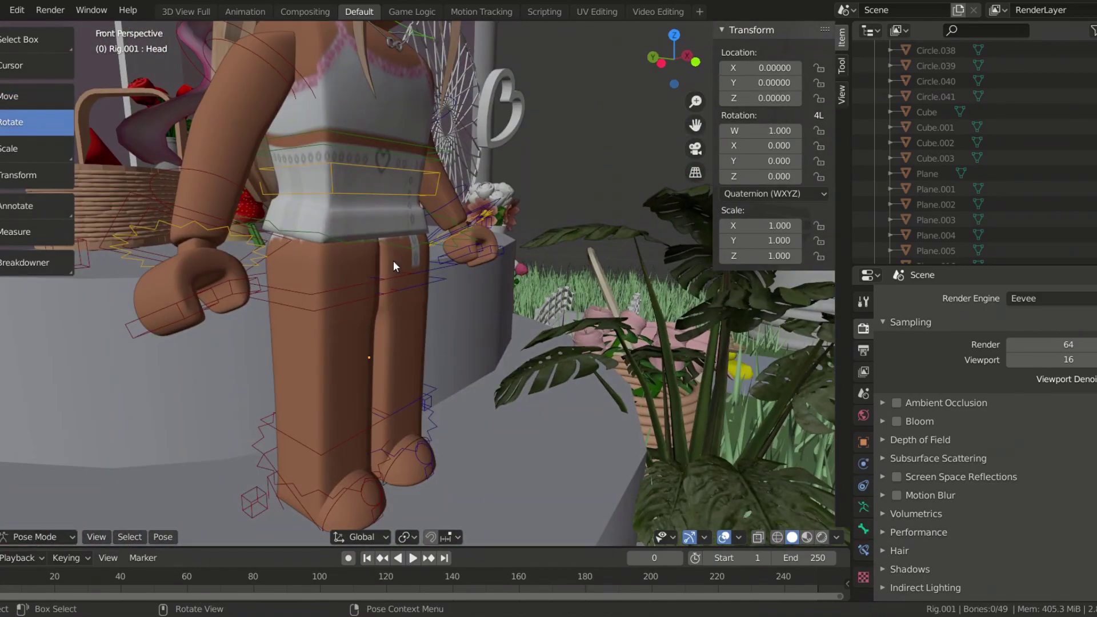
left_click_drag(354, 214, 404, 188)
key("KP_1")
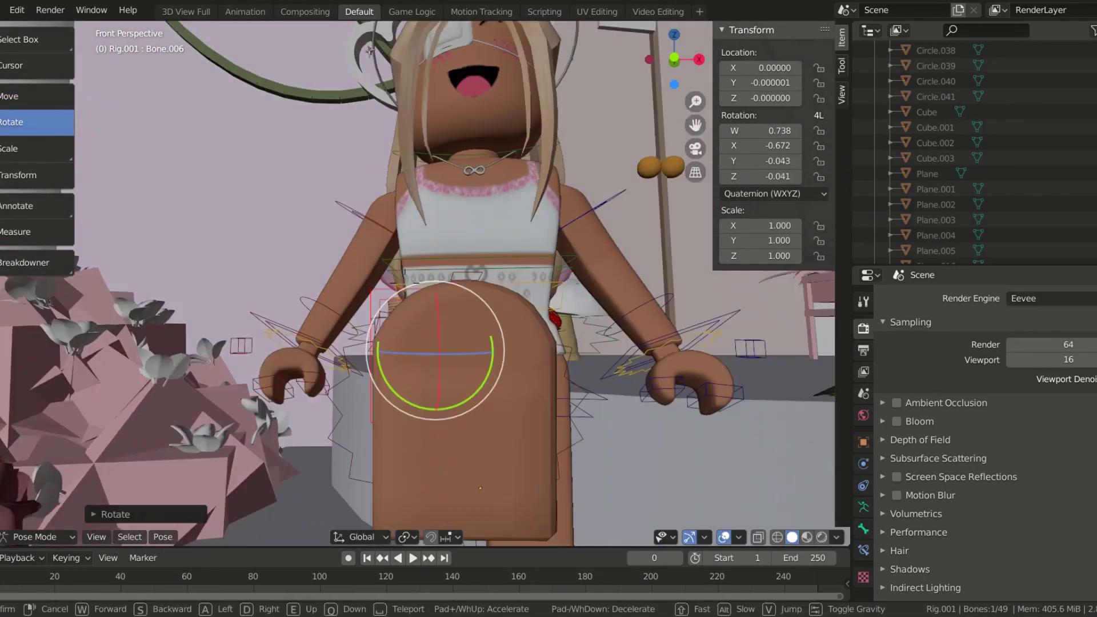
middle_click_drag(411, 182, 343, 343)
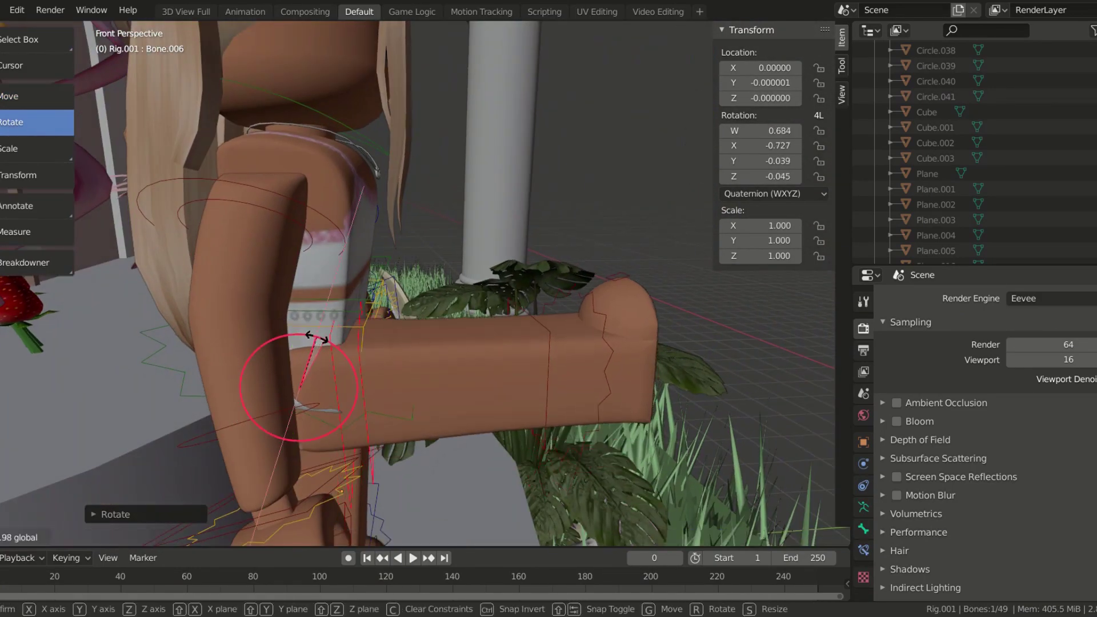
left_click_drag(355, 394, 433, 360)
middle_click_drag(580, 419, 400, 224)
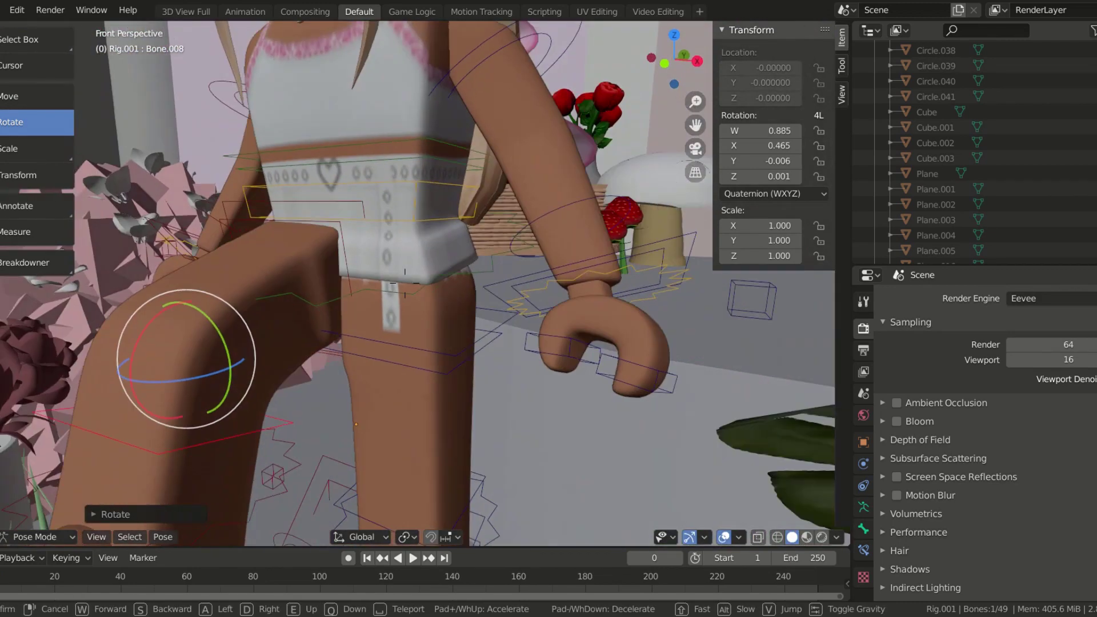
left_click_drag(400, 224, 347, 233)
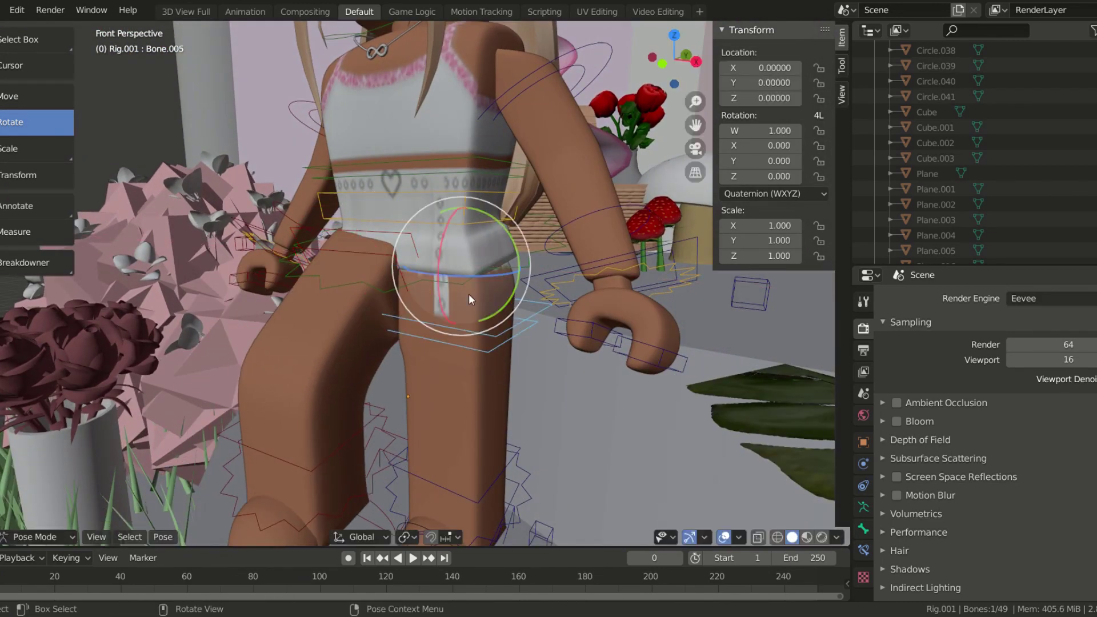
left_click_drag(469, 300, 434, 189)
- Bend the other leg by rotating Bone.007, redoing the rotation after an undo
key("shift+grave")
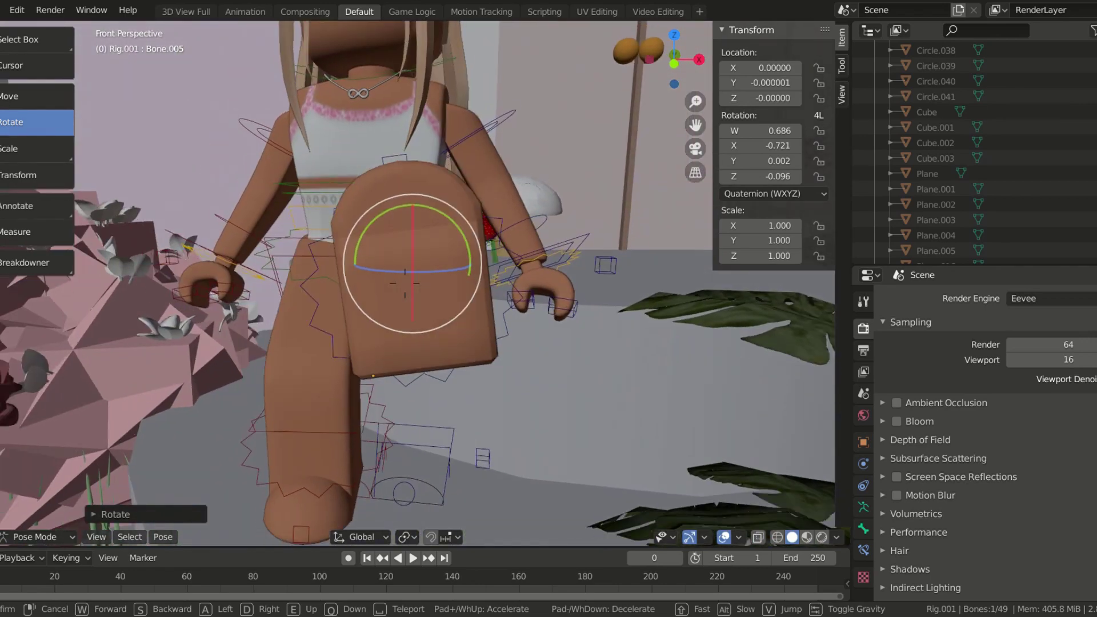
key("Return")
key("r")
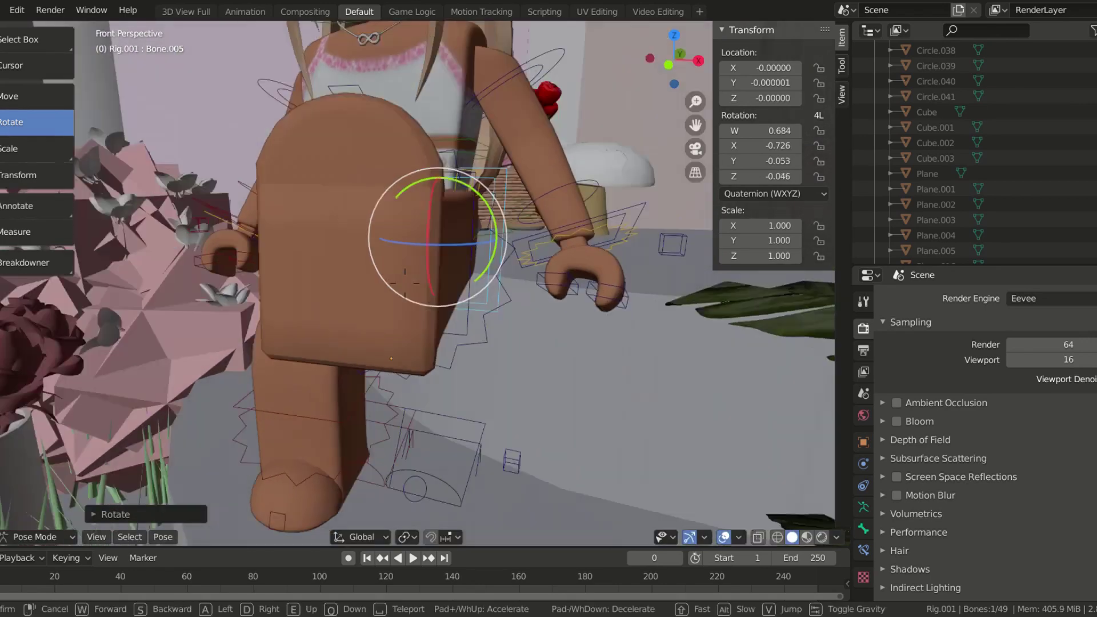
key("w")
left_click(584, 158)
middle_click_drag(584, 158, 393, 271)
left_click(392, 272)
key("r")
key("r")
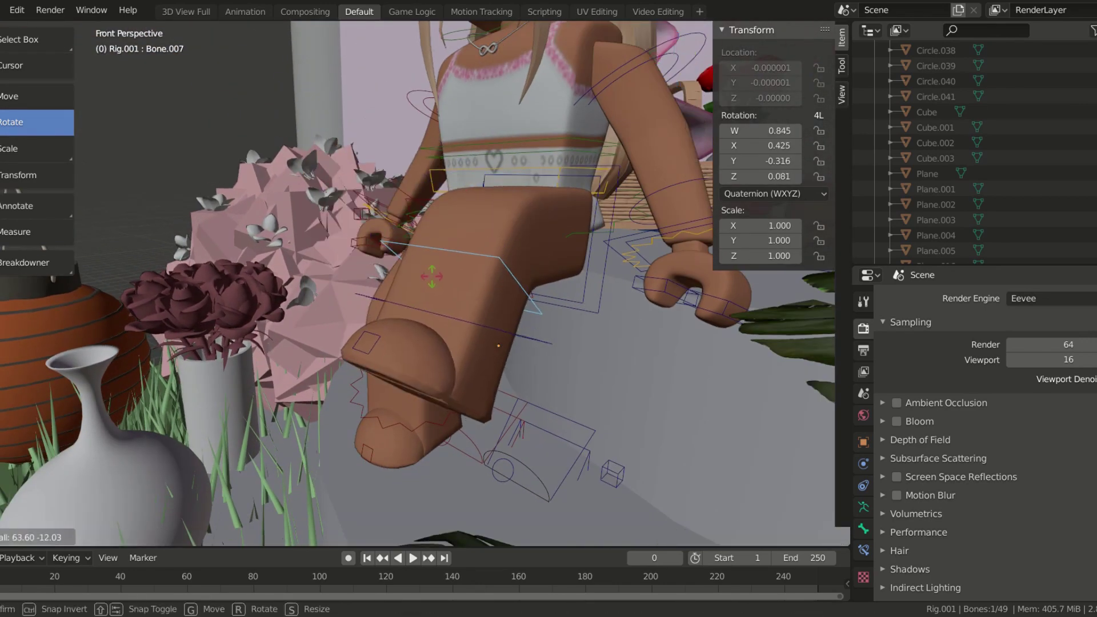
left_click(349, 184)
key("ctrl+z")
key("ctrl+z")
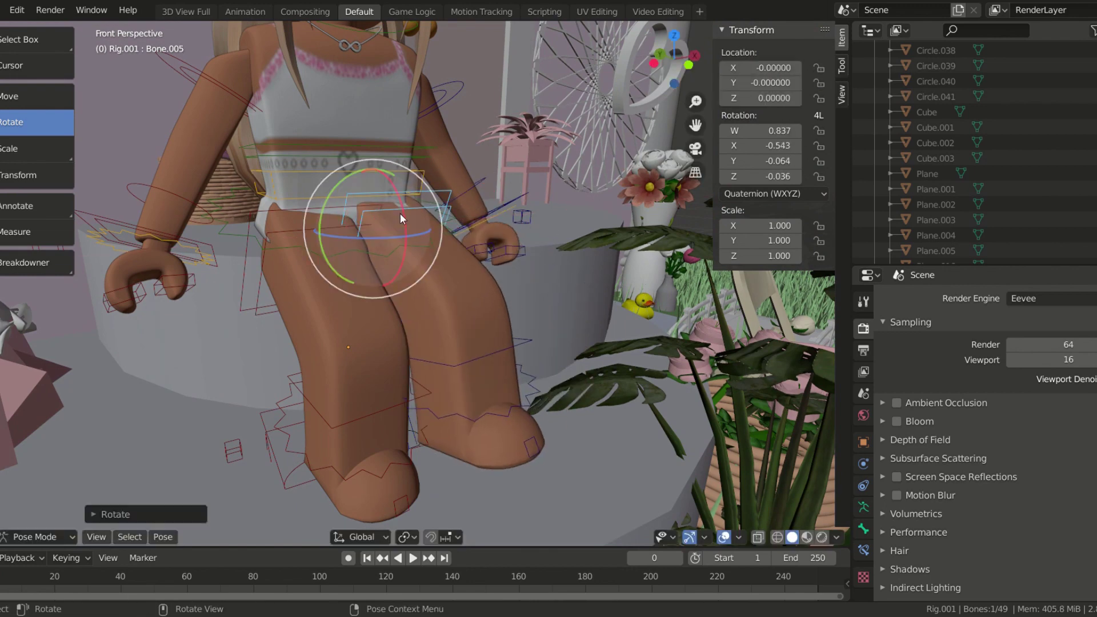
left_click(374, 234)
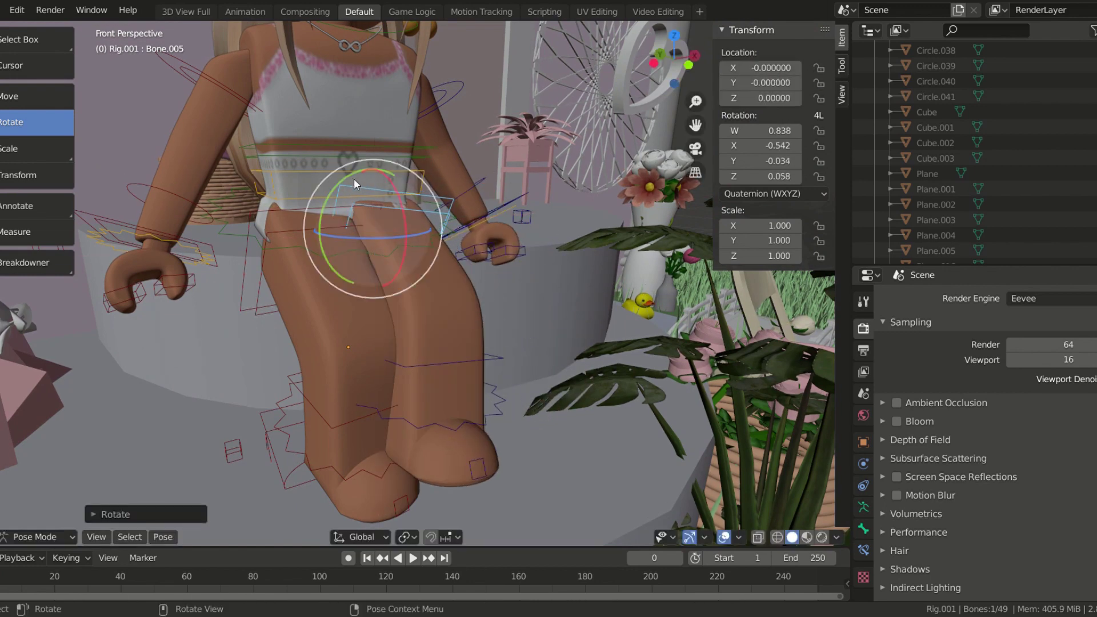
- Rotate the leg bone further to complete the seated bend
key("shift+grave")
left_click(405, 282)
key("r")
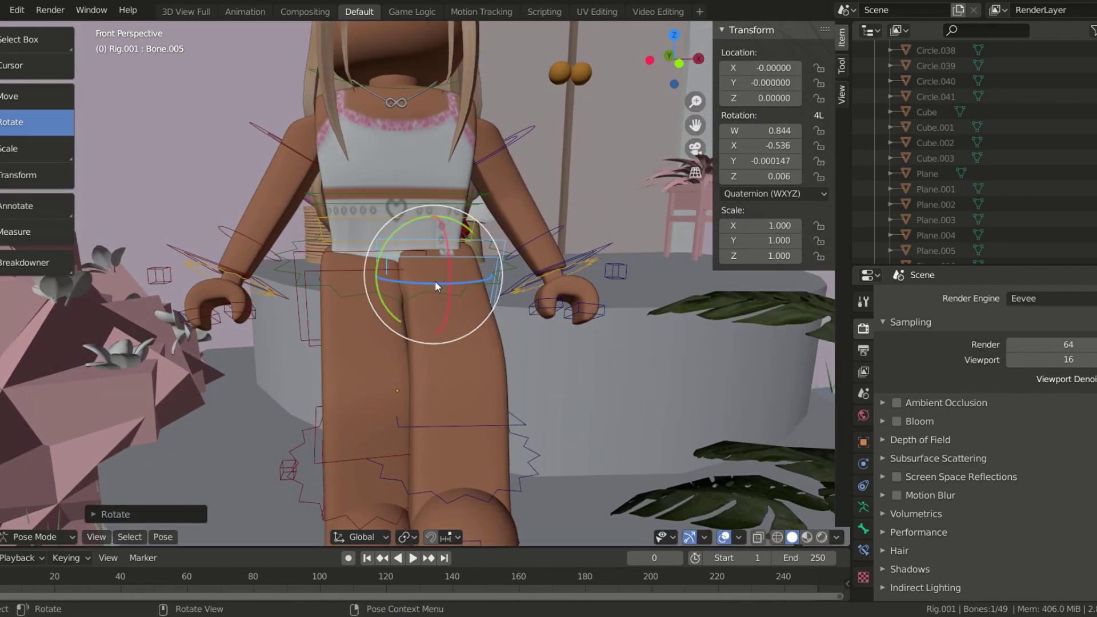
scroll(434, 280, "up", 5)
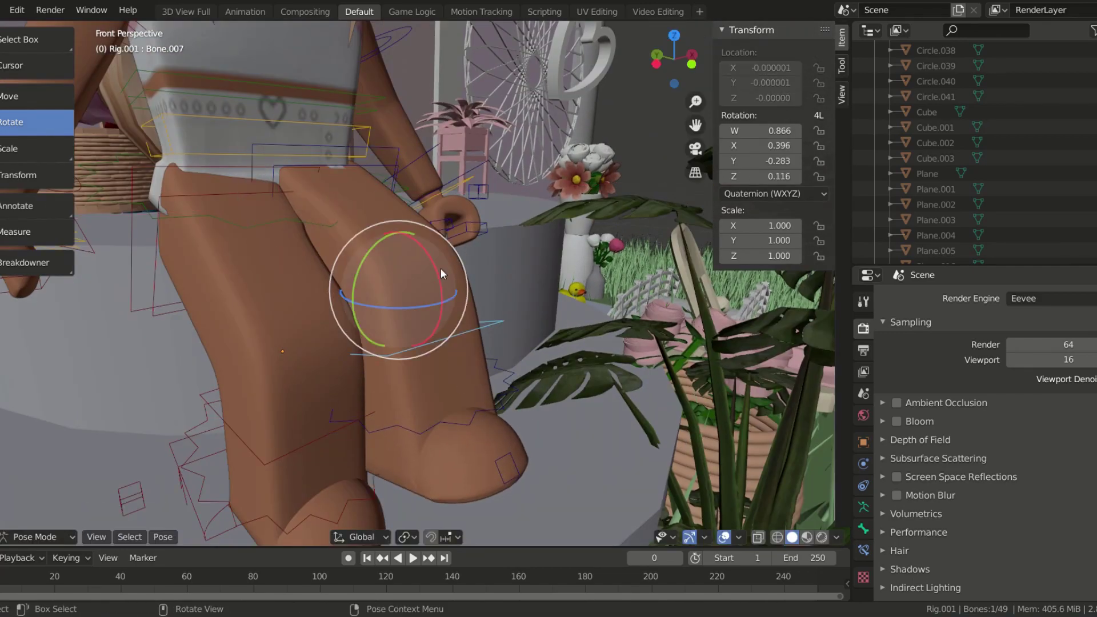
left_click_drag(441, 268, 423, 297)
scroll(266, 396, "down", 8)
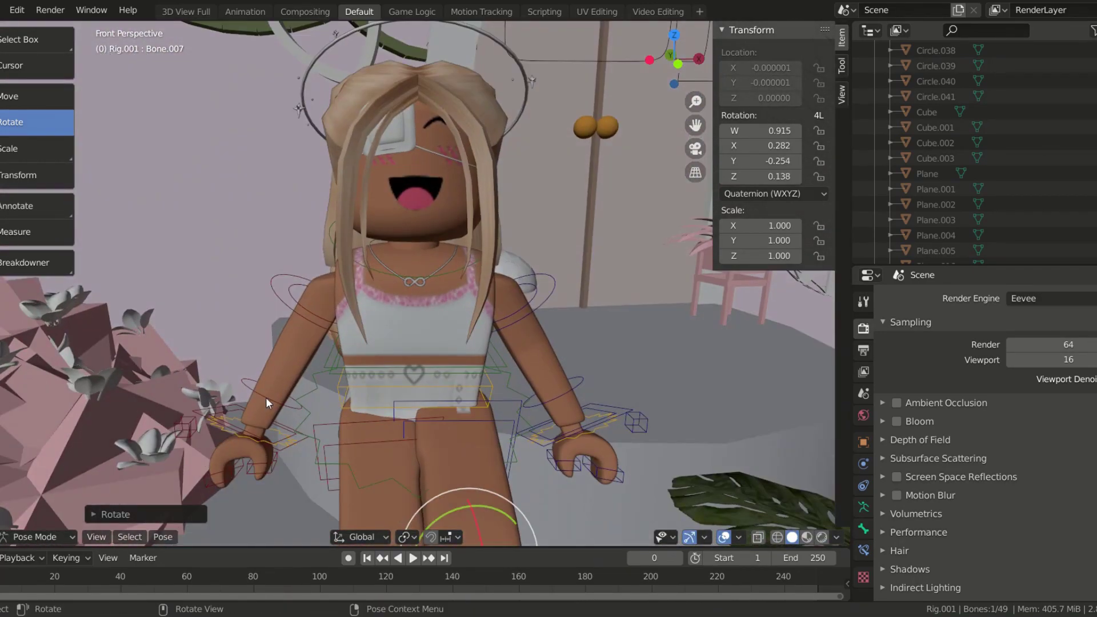
left_click(267, 388)
- Raise one hand beside the face and bend Bone.013 so the fist rests at the chest
middle_click_drag(267, 389, 286, 293)
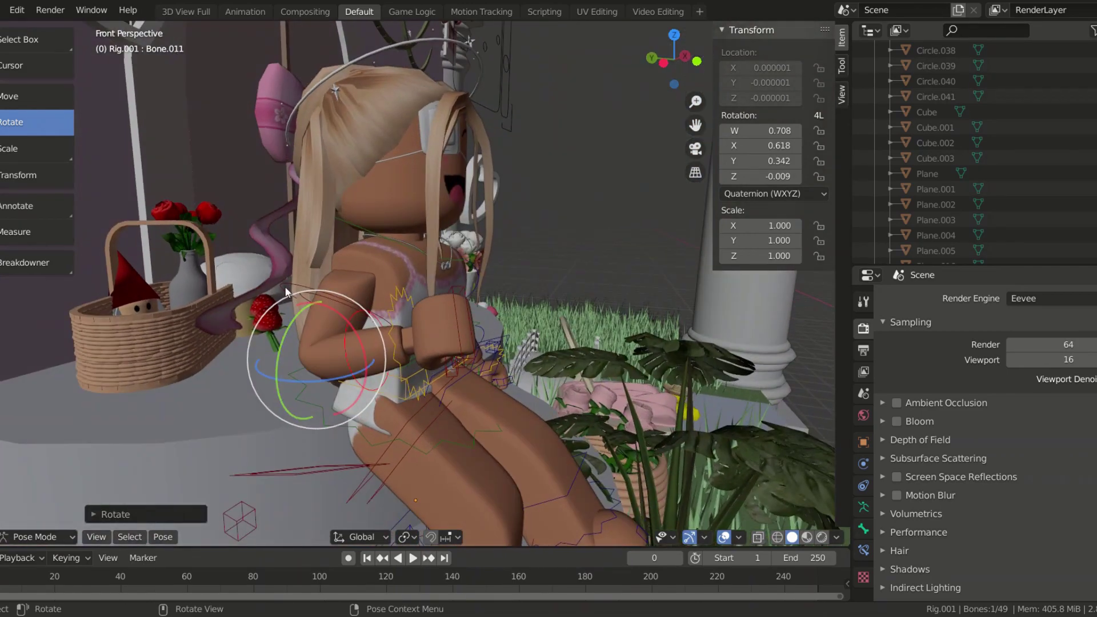
left_click_drag(375, 258, 300, 190)
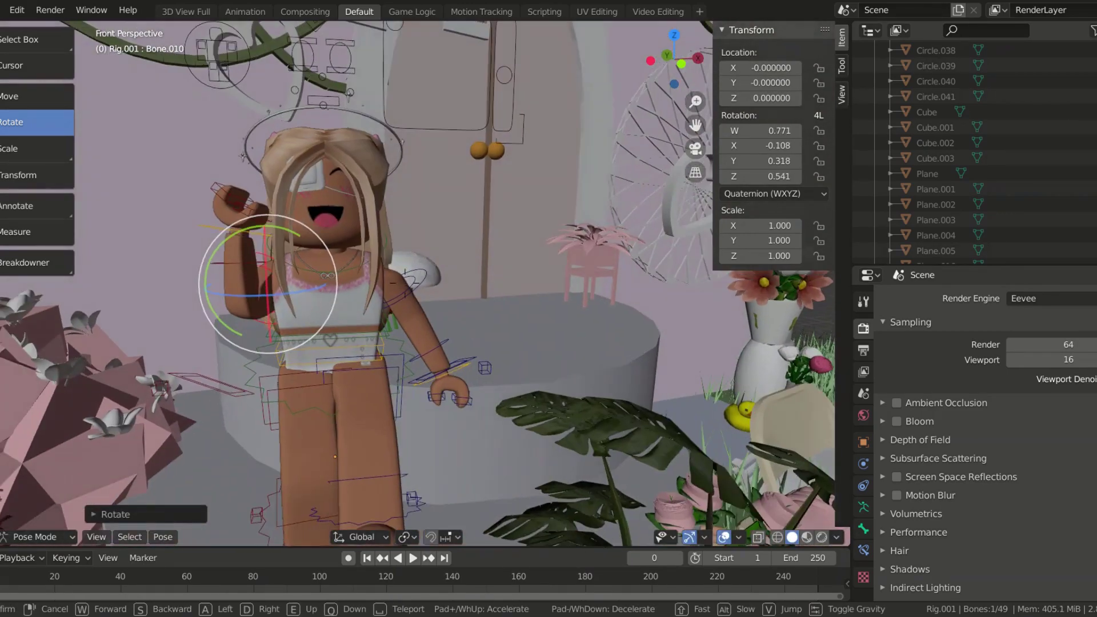
left_click_drag(316, 267, 313, 273)
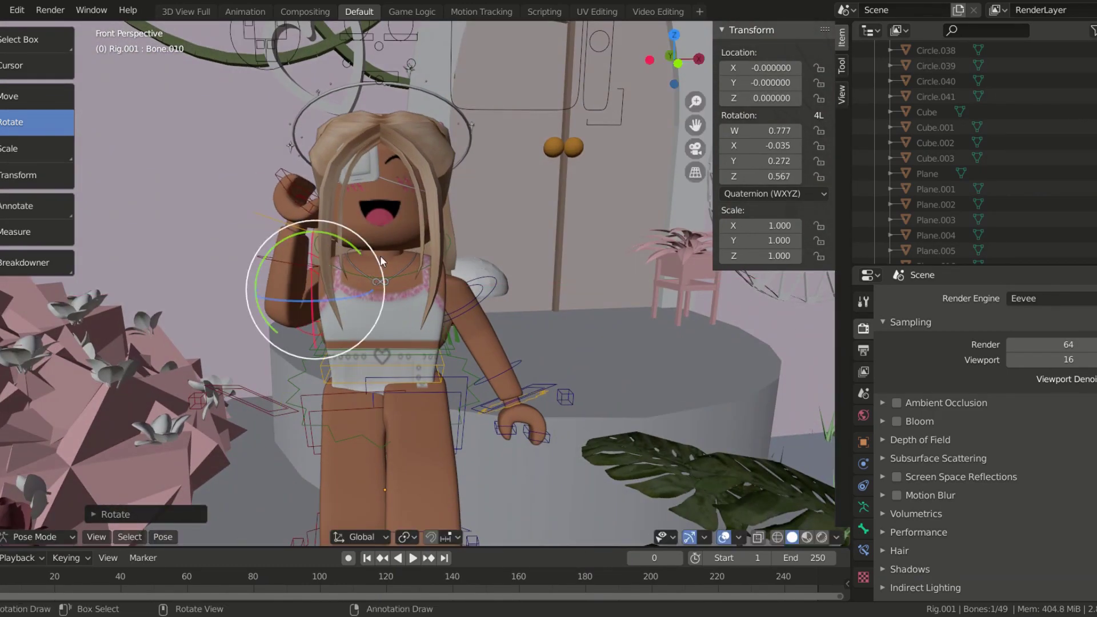
left_click(338, 233)
middle_click_drag(337, 232, 400, 274)
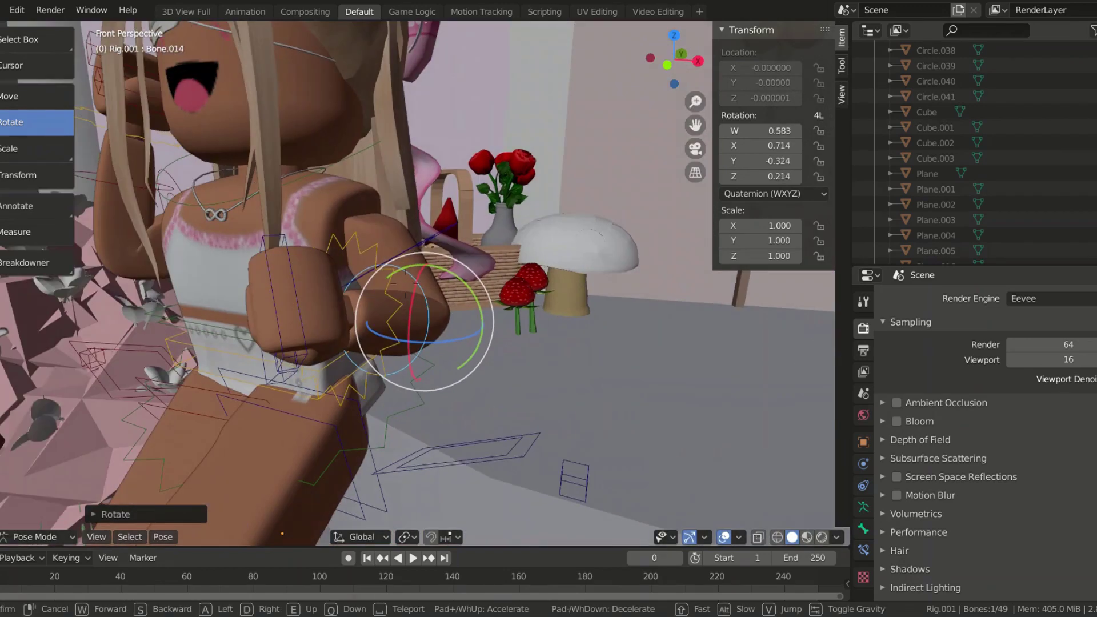
left_click_drag(458, 285, 123, 138)
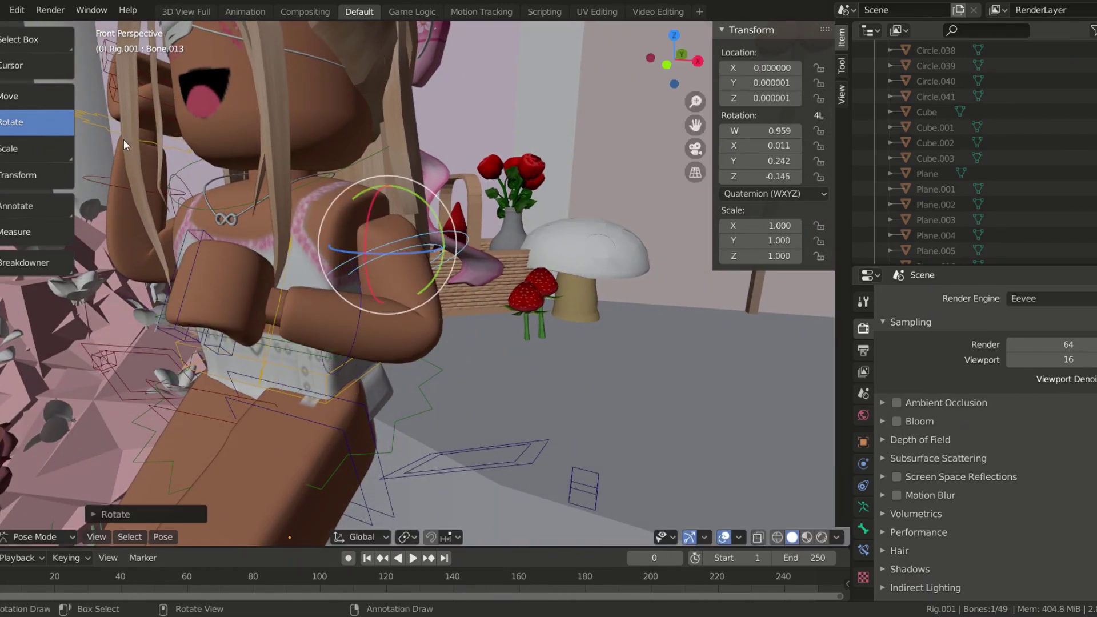
left_click_drag(406, 241, 401, 244)
left_click(423, 253)
- Leave Pose Mode and return to Object Mode
scroll(423, 254, "down", 5)
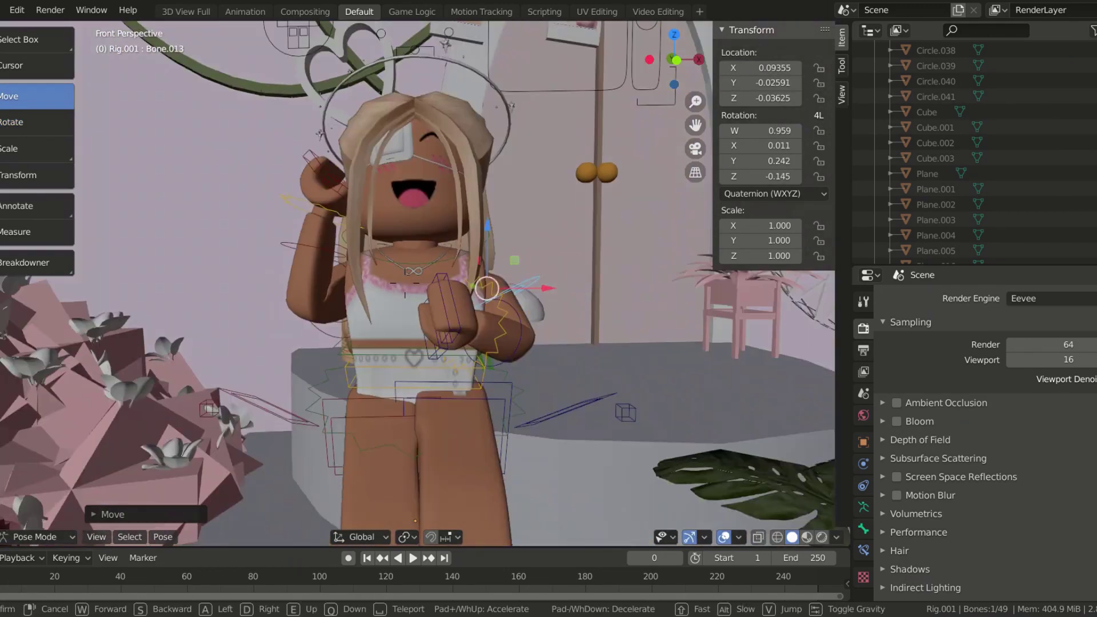
scroll(423, 253, "down", 3)
key("ctrl+Tab")
key("F3")
- Tilt the hair and adjust its height so it fits the girl's head
type("Set Origin")
key("Return")
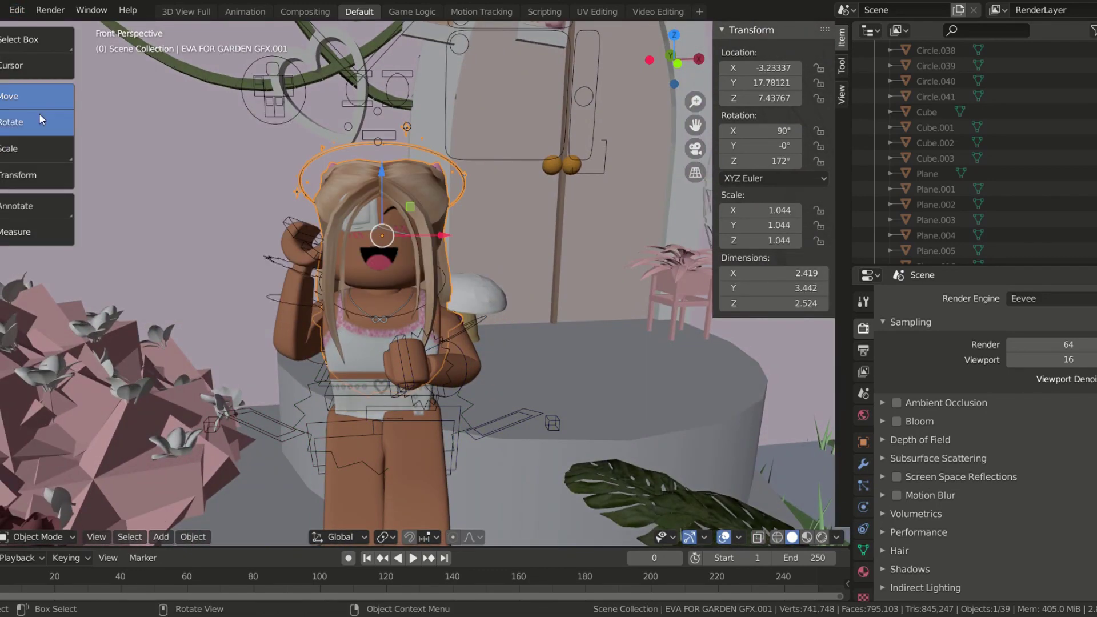
left_click(39, 113)
scroll(446, 215, "up", 3)
left_click_drag(447, 215, 404, 153)
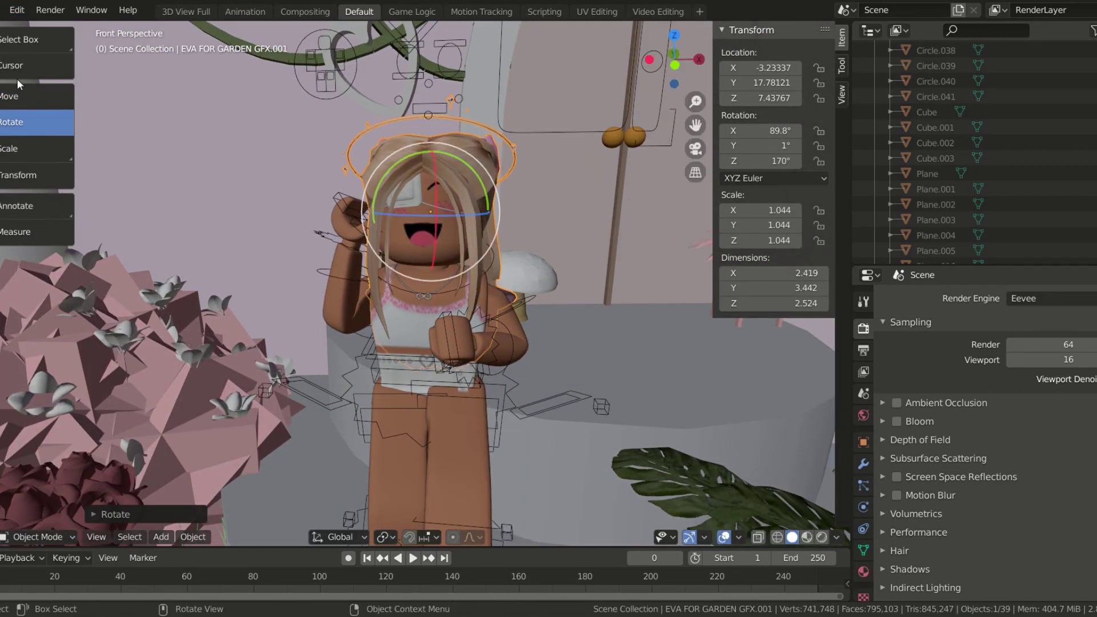
left_click(35, 96)
scroll(405, 282, "down", 3)
middle_click_drag(400, 274, 405, 283)
scroll(405, 283, "up", 4)
left_click_drag(358, 225, 357, 222)
- In Pose Mode, twist the lower body bone slightly
left_click(358, 221)
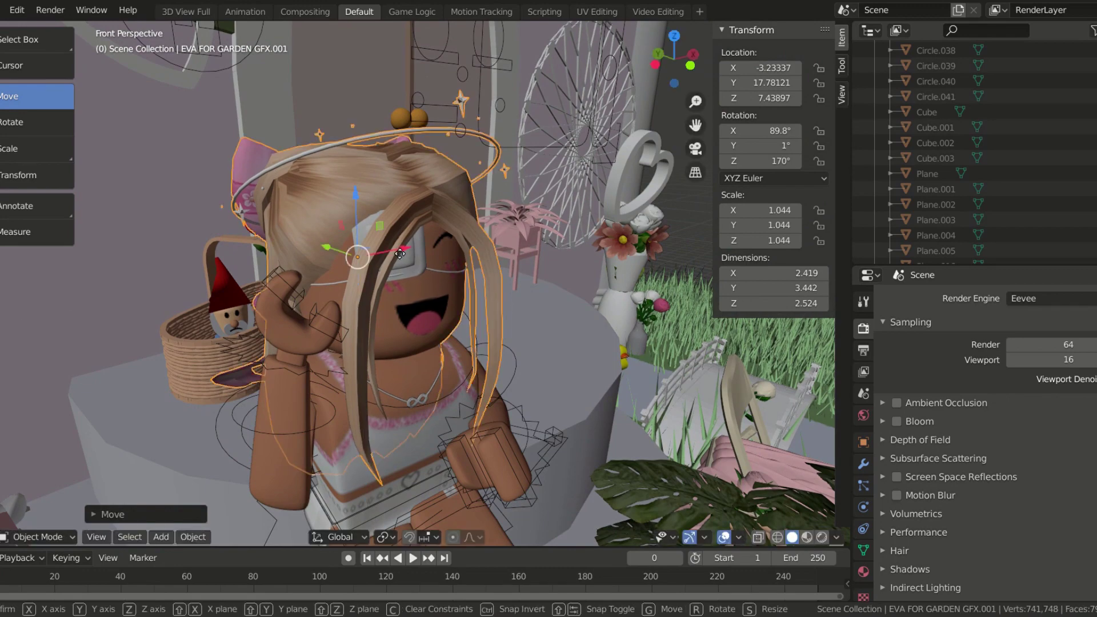
scroll(405, 283, "down", 3)
middle_click_drag(404, 282, 405, 283)
key("ctrl+Tab")
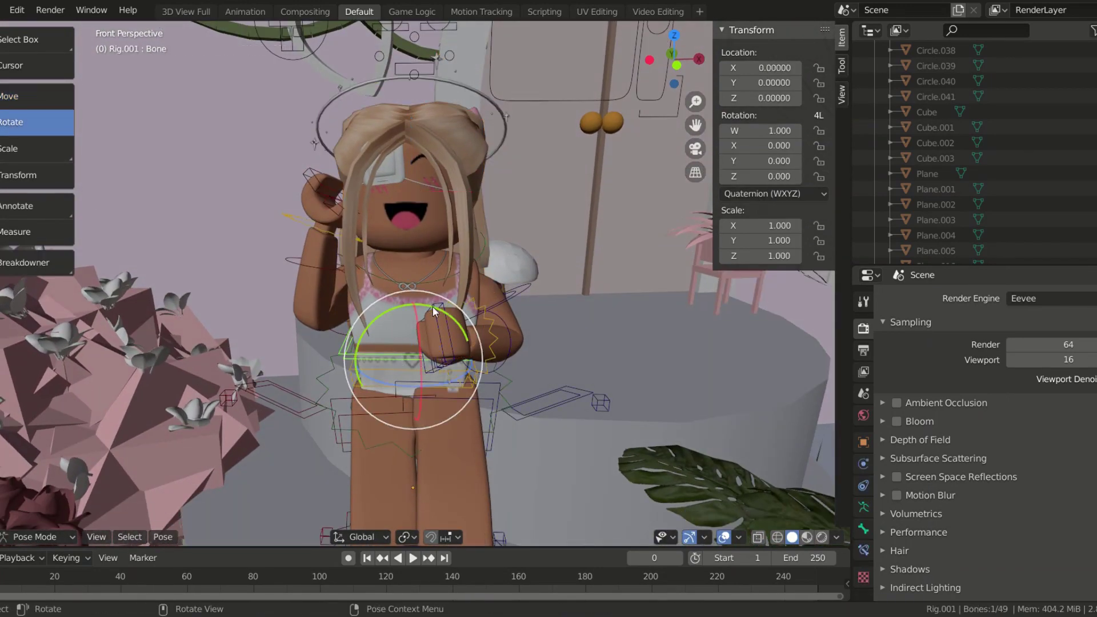
left_click_drag(433, 307, 427, 301)
- Nudge the hair slightly along X, then reselect the rig in Pose Mode for the leg
key("ctrl+Tab")
left_click(416, 137)
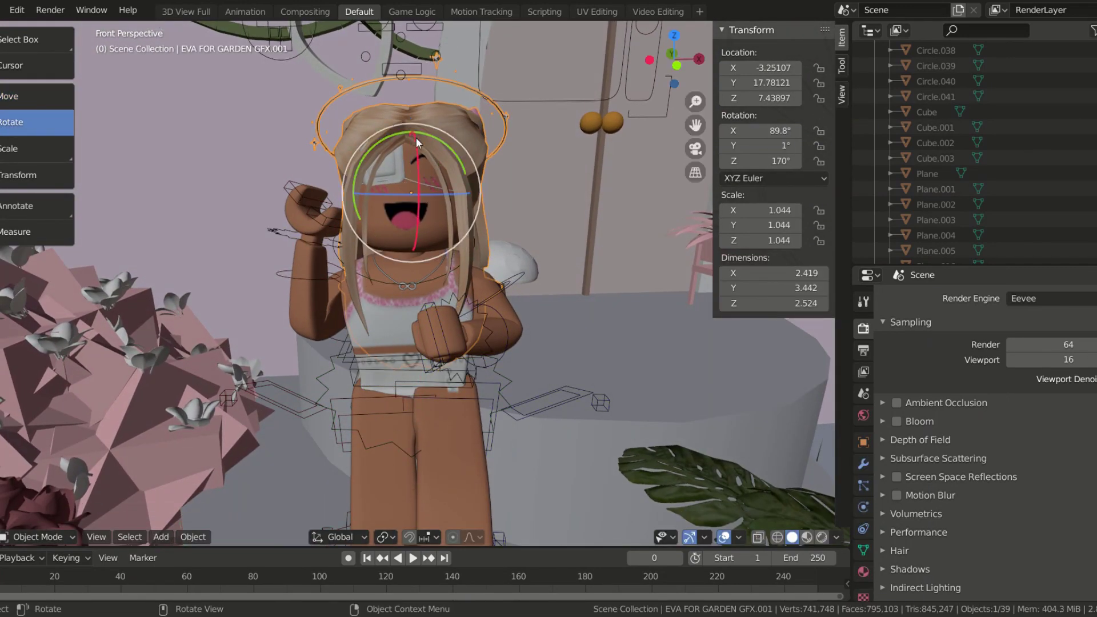
mouse_move(445, 194)
left_mouse_down()
mouse_move(462, 196)
mouse_move(403, 181)
mouse_move(443, 193)
left_mouse_up()
middle_click_drag(443, 193, 390, 319)
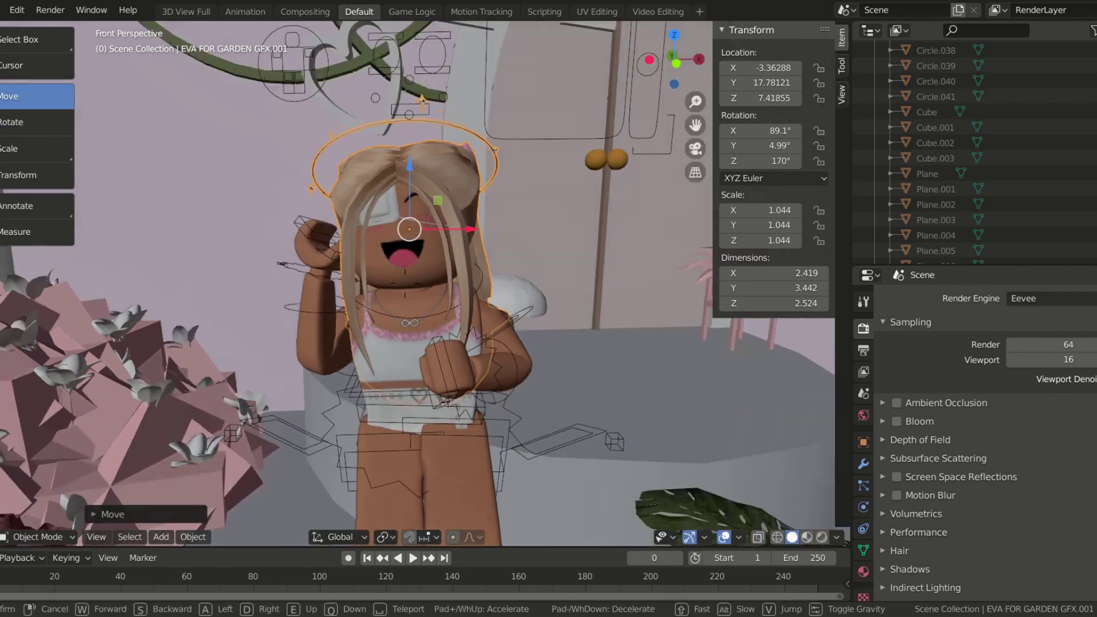
left_click(378, 320)
left_click(328, 348)
key("ctrl+Tab")
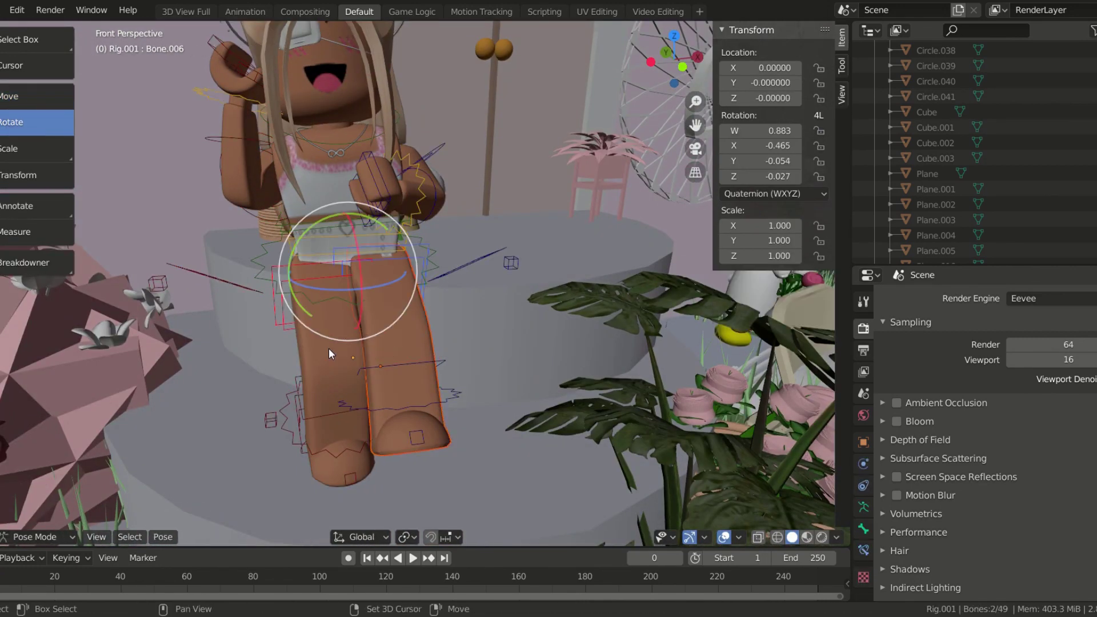
- Return the seated avatar's rig to Object Mode and try rotating the hair, cancelling it
left_click(38, 536)
left_click(33, 515)
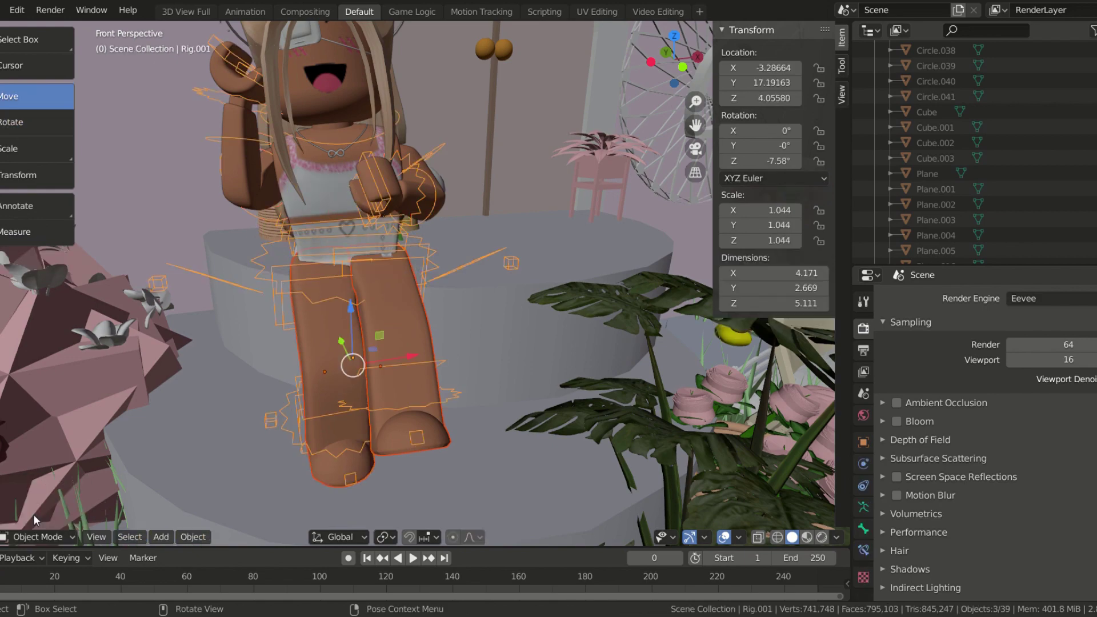
middle_click_drag(391, 205, 320, 240)
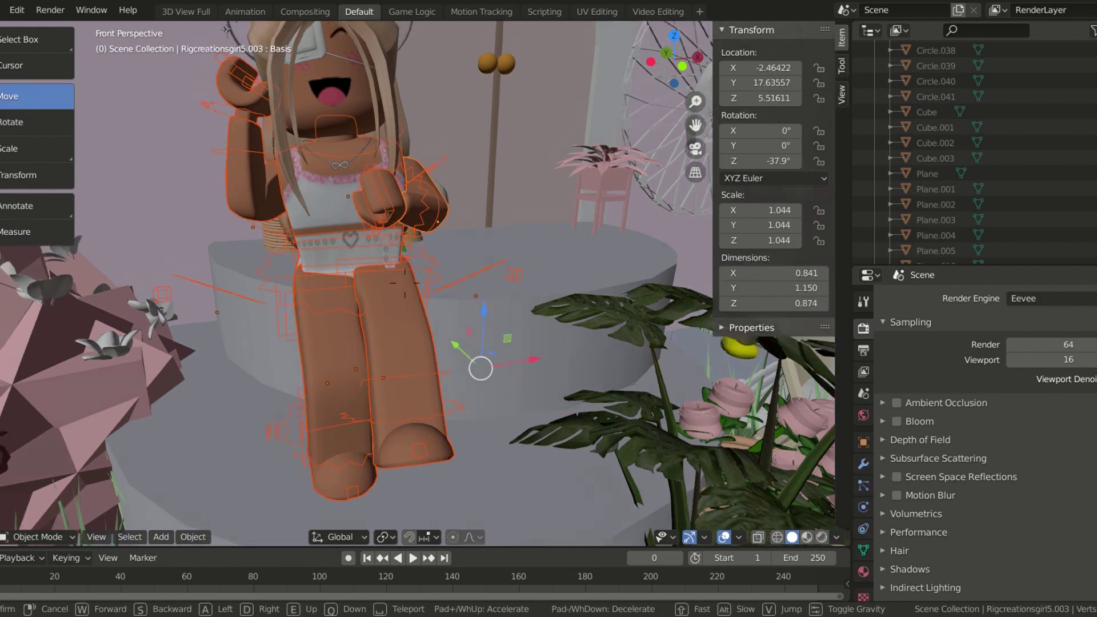
left_click(44, 121)
left_click_drag(382, 353, 384, 361)
right_click(384, 361)
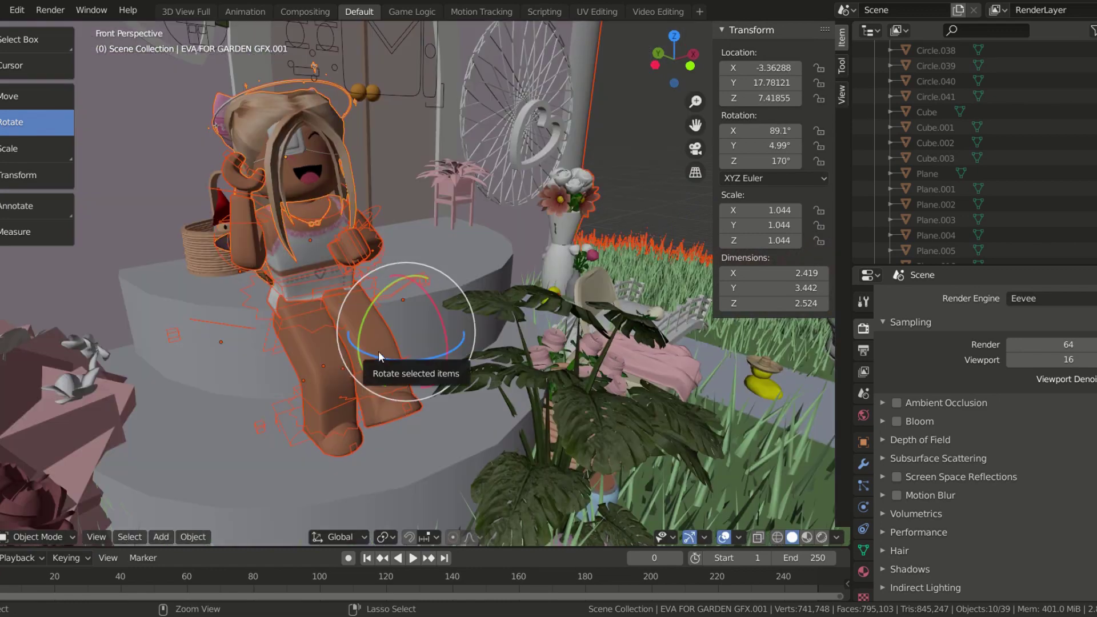
- Select the seated avatar's rig and frame the view on the character
left_click(363, 337)
left_click(271, 142)
key("KP_Decimal")
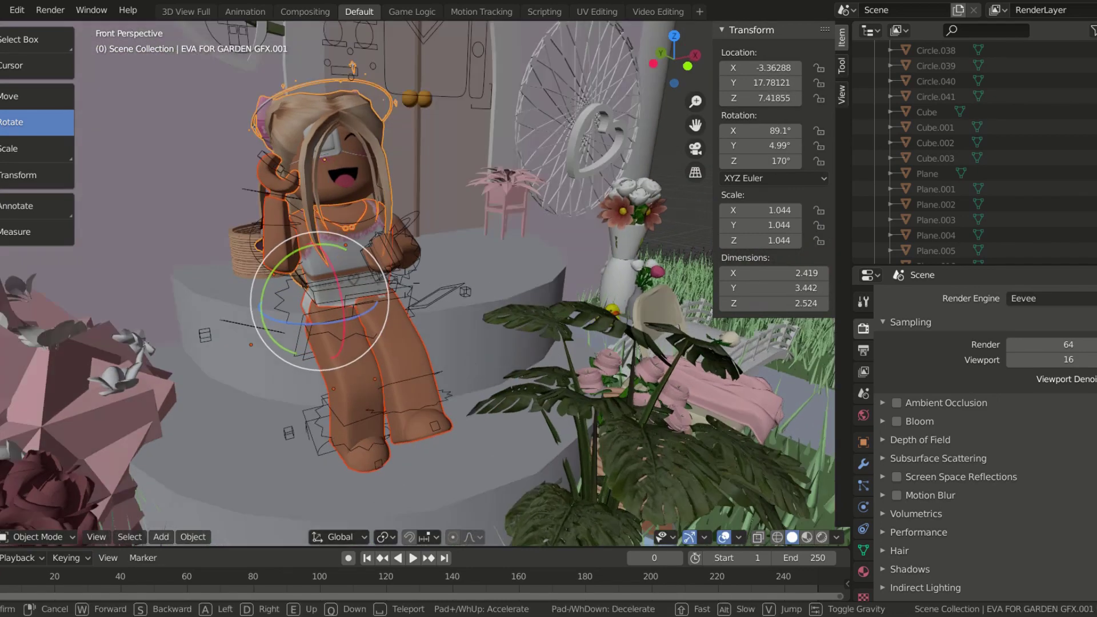
key("s")
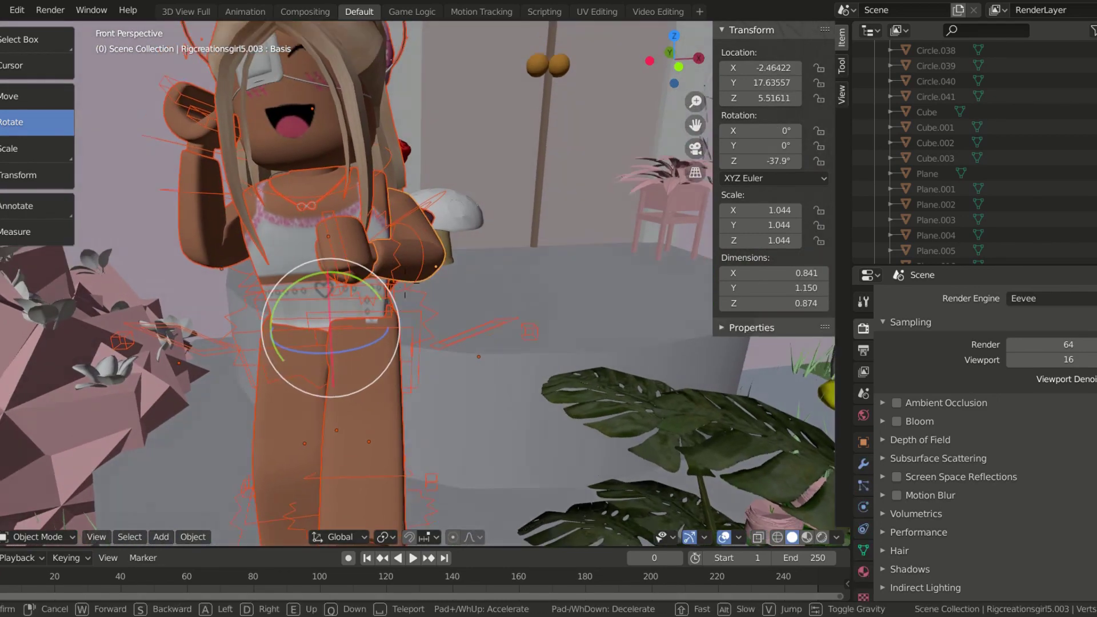
key("Return")
key("shift+d")
key("z")
right_click(388, 293)
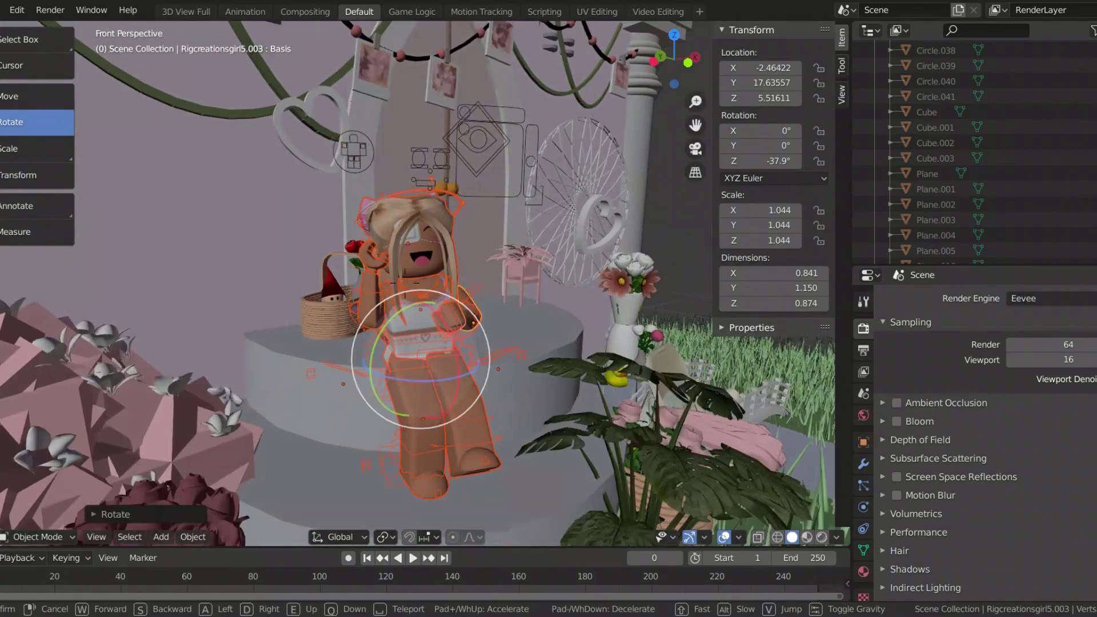
scroll(402, 354, "up", 3)
- Move the seated character into place on the round platform
left_click(403, 354)
left_click(27, 96)
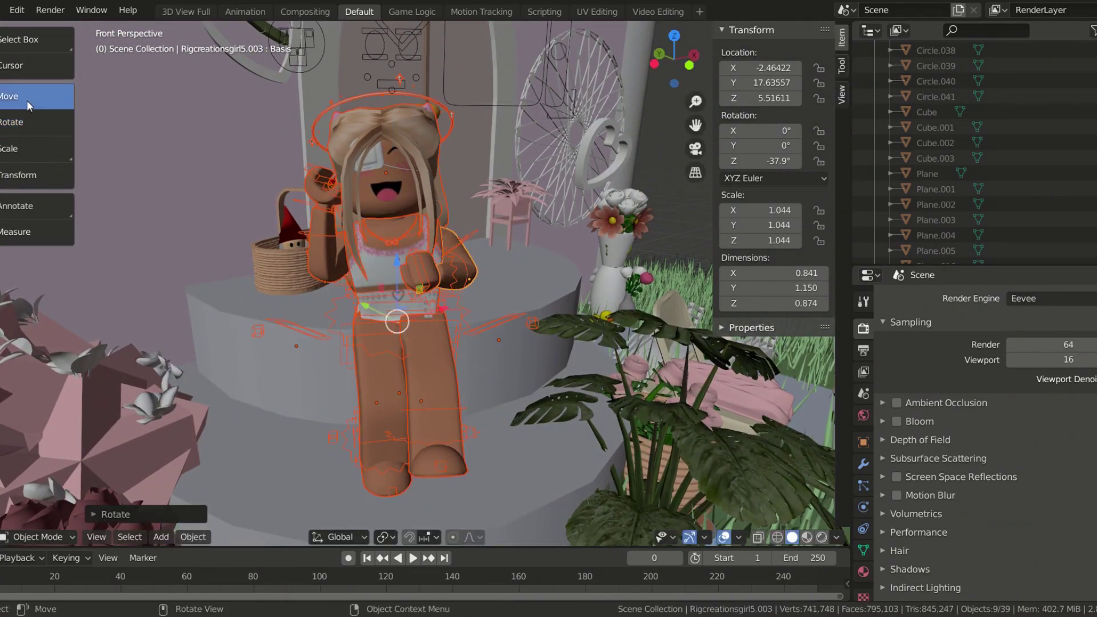
mouse_move(240, 286)
middle_mouse_down()
mouse_move(193, 300)
mouse_move(1, 99)
middle_mouse_up()
key("g")
left_click(193, 300)
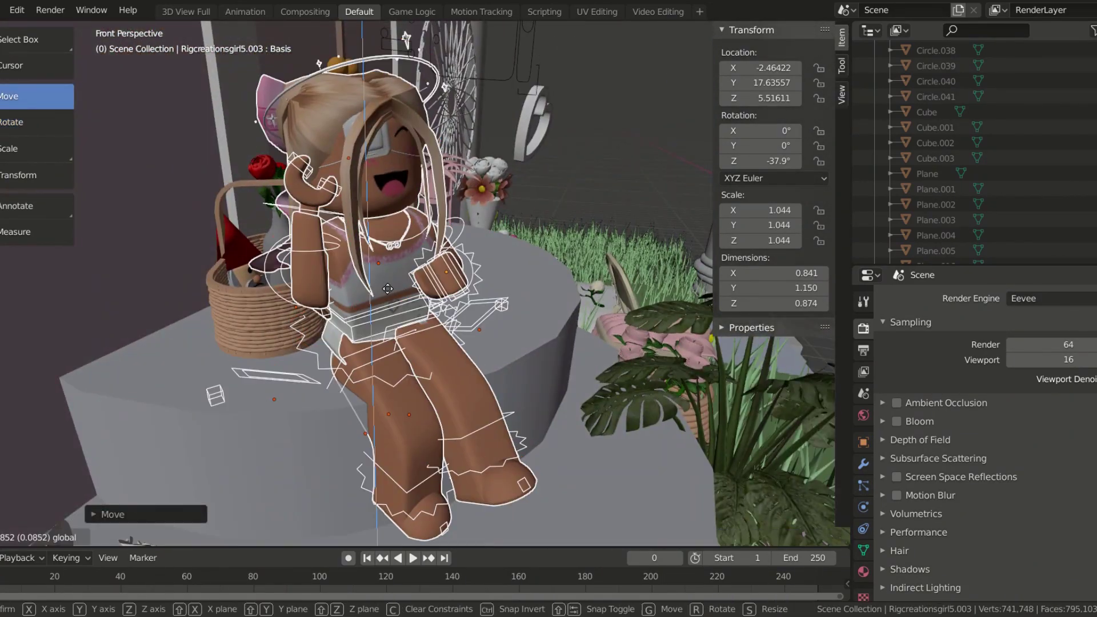
- Rotate the seated avatar into a new orientation on the platform
key("r")
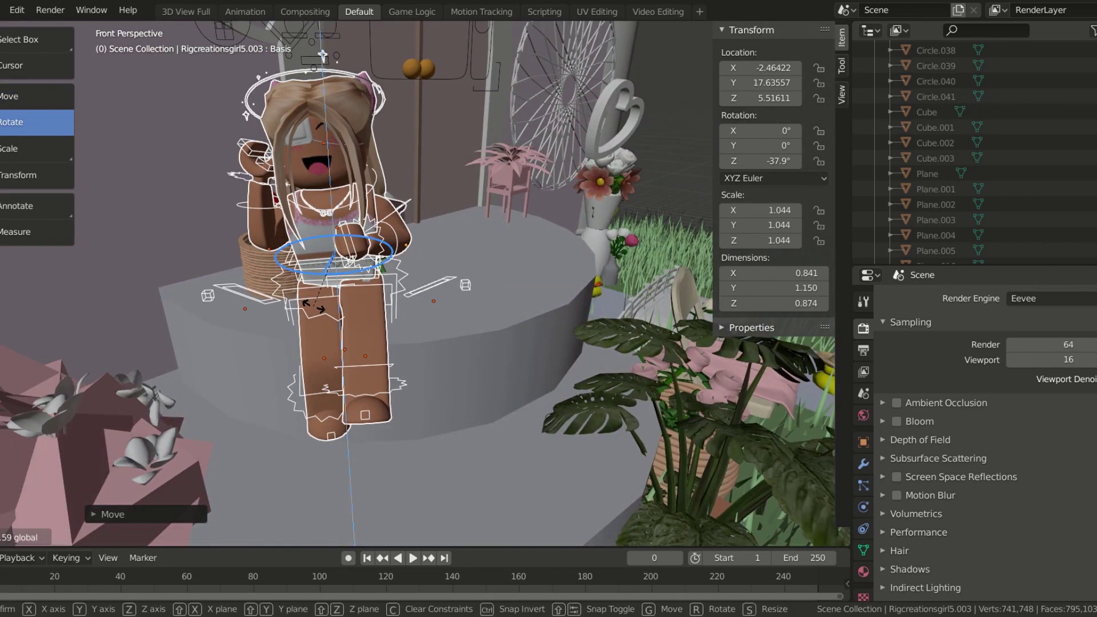
left_click(338, 281)
key("r")
key("Escape")
scroll(467, 320, "up", 3)
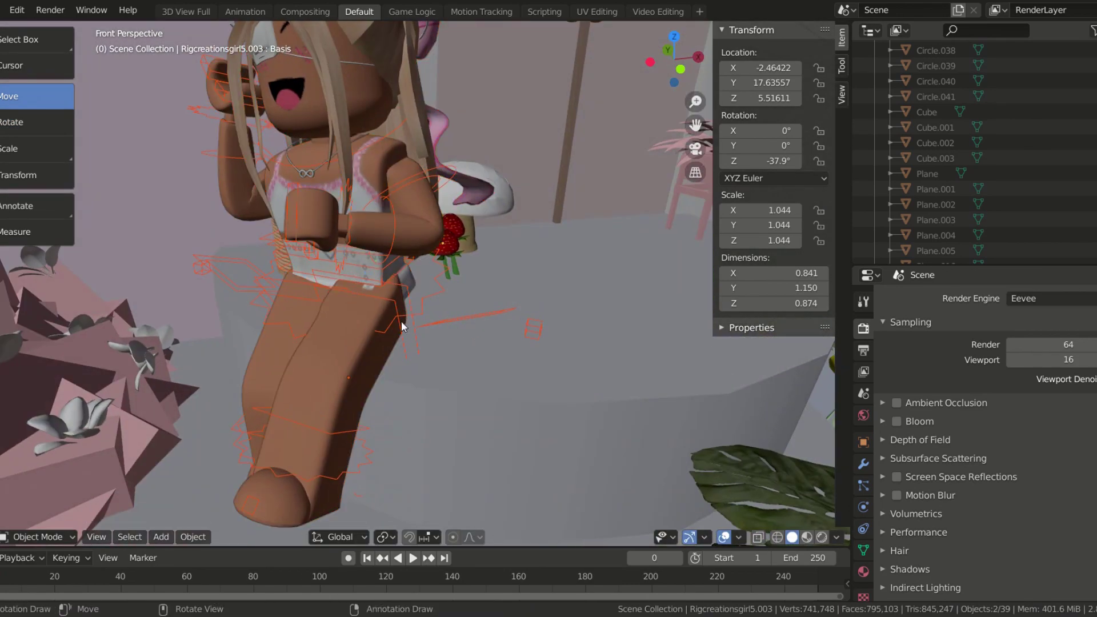
middle_click_drag(403, 321, 375, 184)
- Fly the view to the seated avatar and switch Rig.001 into Pose Mode
key("shift+space")
key("r")
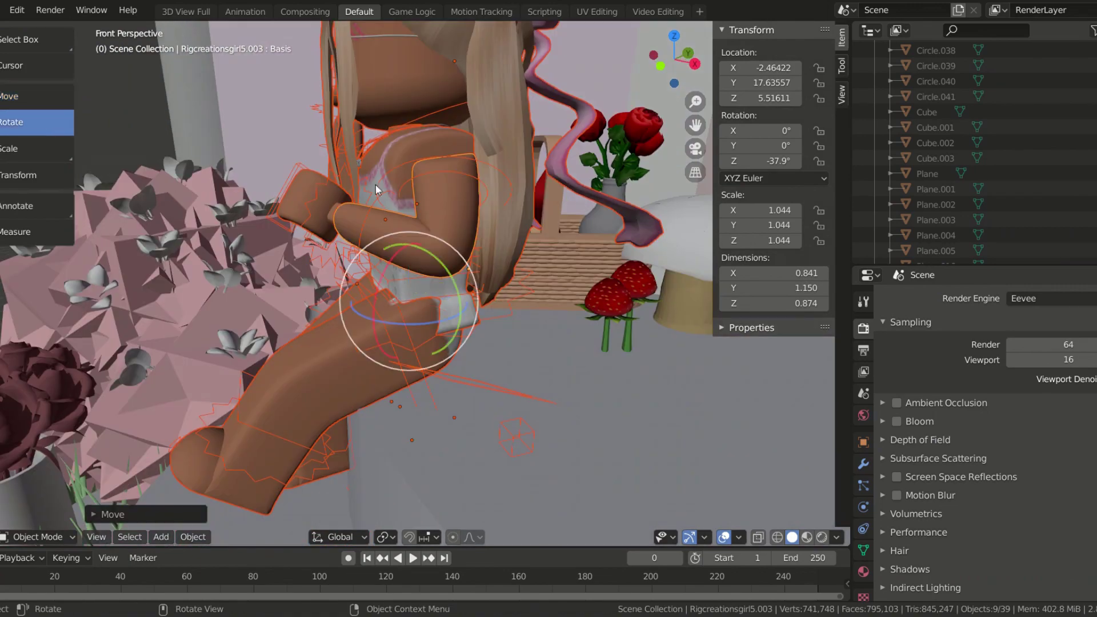
key("shift+grave")
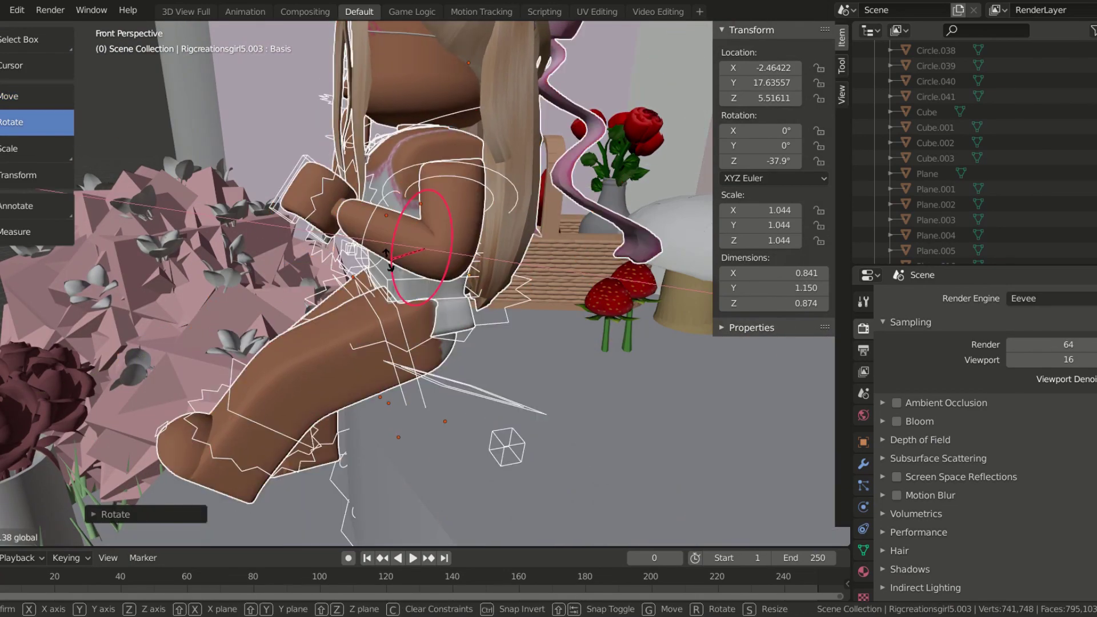
key("w")
key("Escape")
left_click(34, 96)
left_click(186, 285)
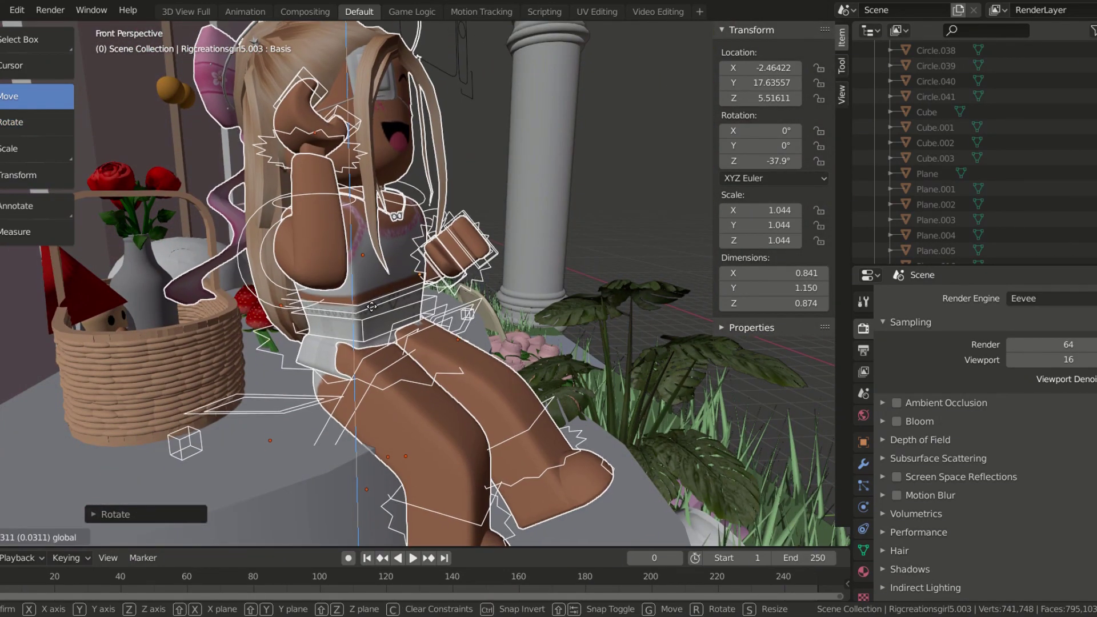
left_click(37, 486)
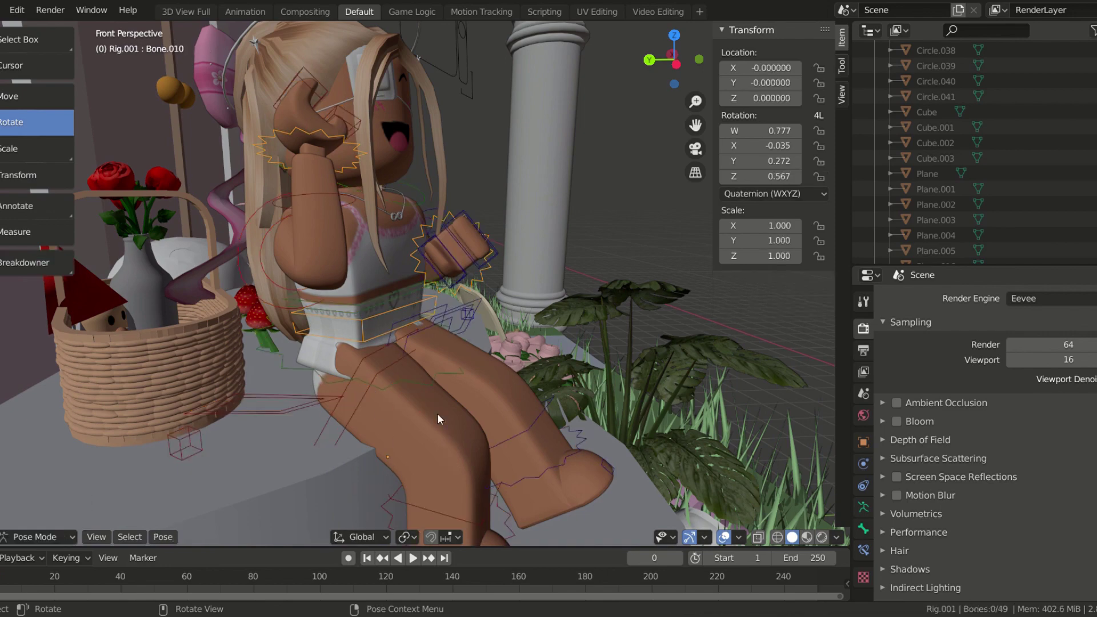
- Rotate the seated avatar's thigh bone to begin bending the leg
left_click(366, 407)
left_click_drag(377, 400, 364, 284)
left_click(360, 305)
scroll(348, 246, "up", 5)
middle_click_drag(384, 242, 291, 281)
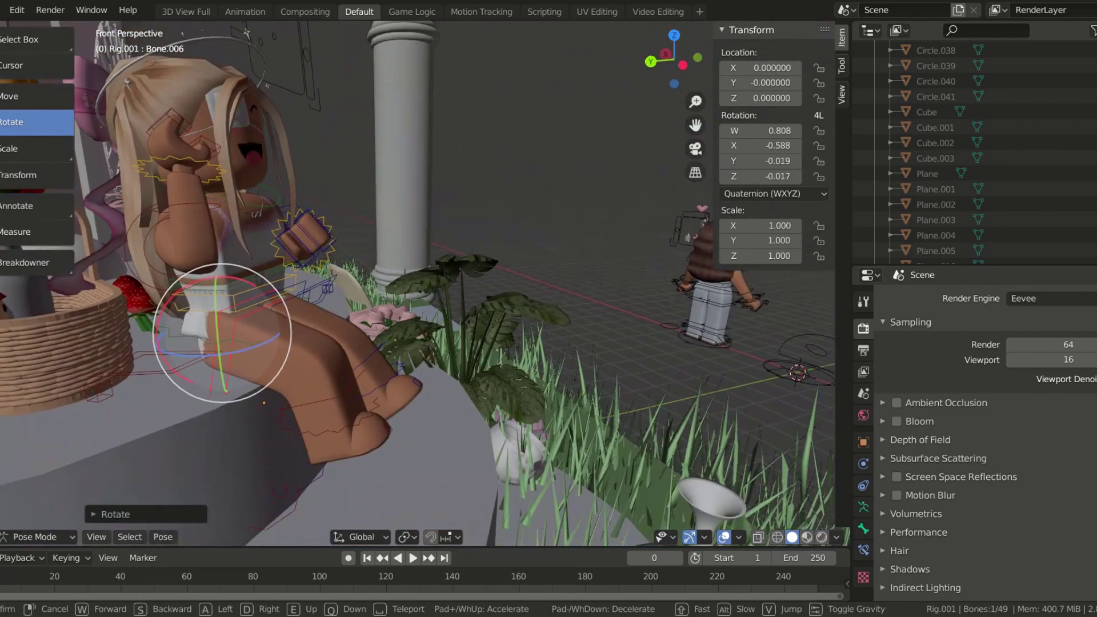
- Bend the lower leg bone at the knee so it hangs over the platform edge
left_click(416, 325)
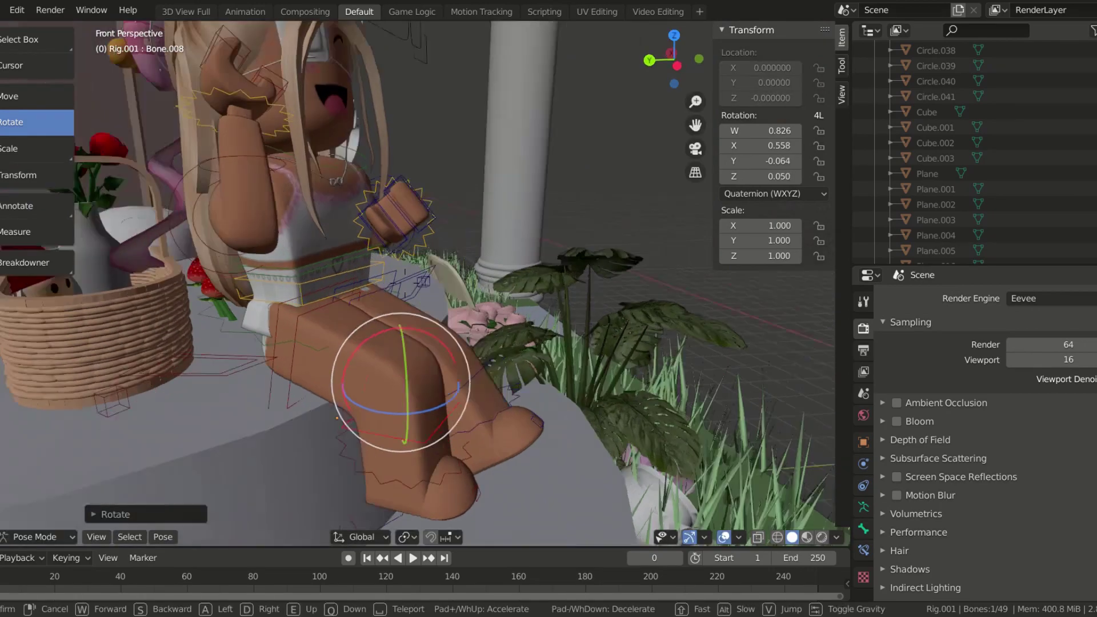
middle_click_drag(416, 326, 400, 268)
key("r")
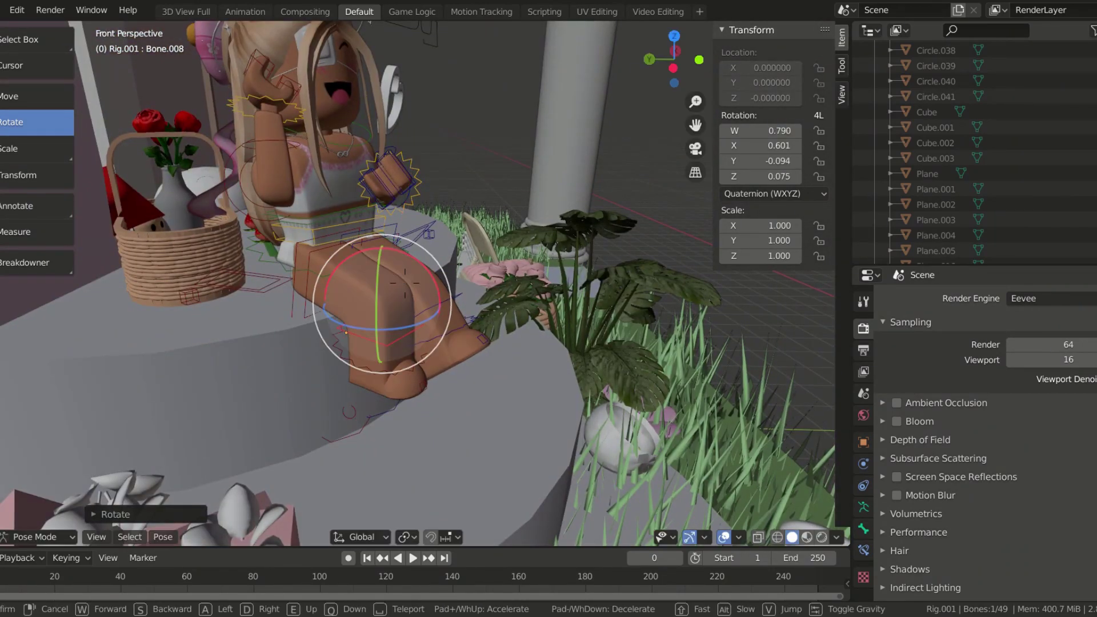
key("s")
key("w")
left_click(405, 340)
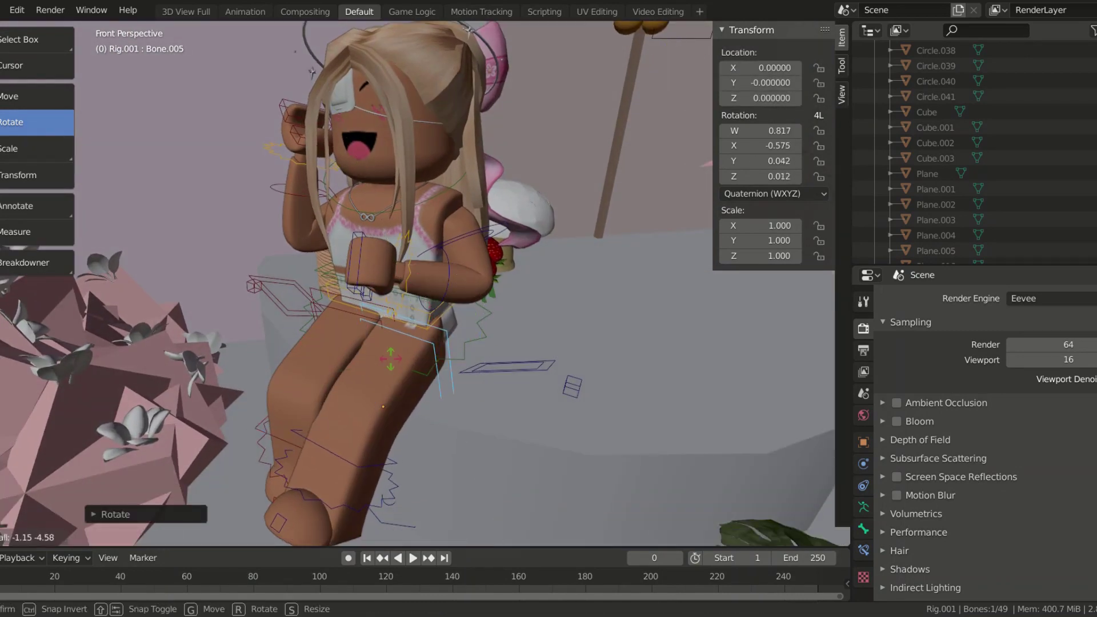
left_click(438, 283)
mouse_move(438, 282)
middle_mouse_down()
mouse_move(402, 280)
mouse_move(382, 350)
middle_mouse_up()
right_click(427, 271)
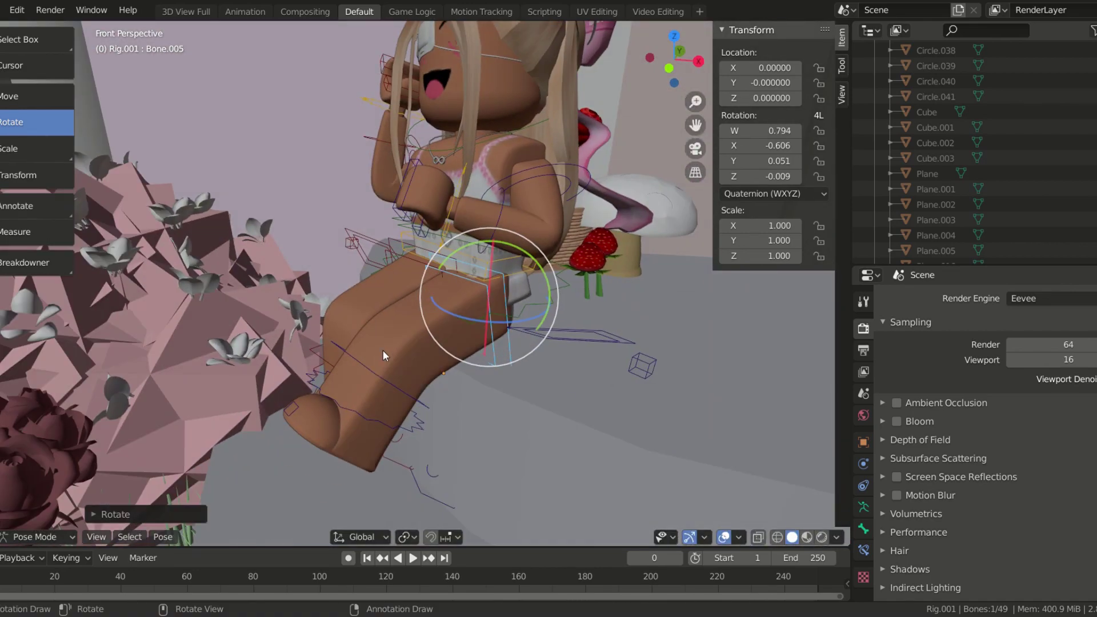
left_click(412, 300)
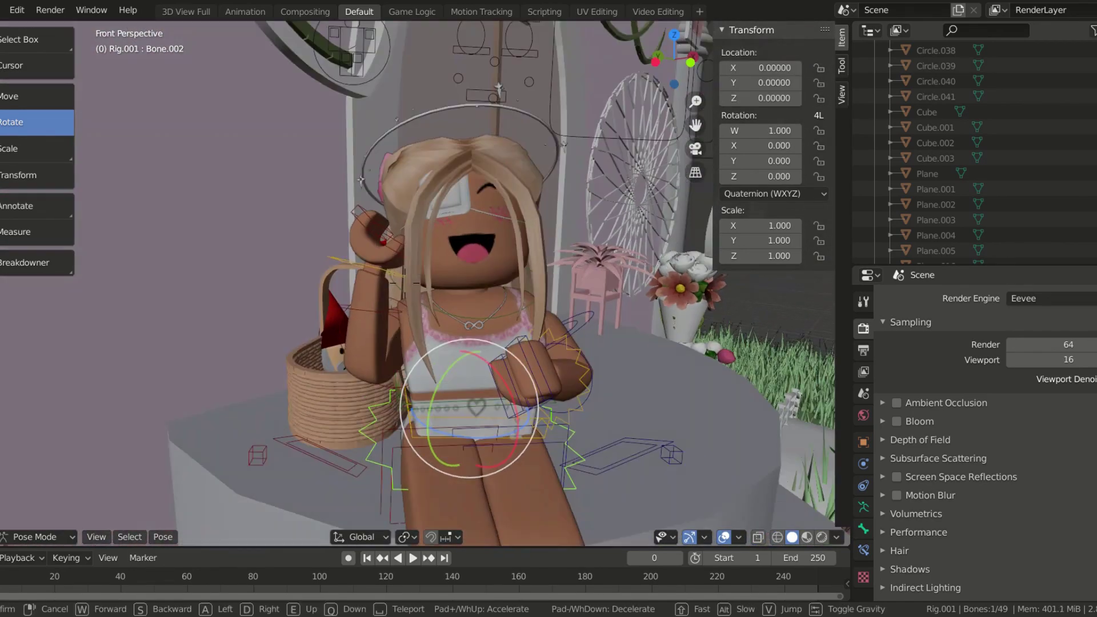
middle_click_drag(403, 363, 369, 438)
- Readjust the seated avatar's thigh bone, then return to Object Mode
key("ctrl+Tab")
left_click(370, 438)
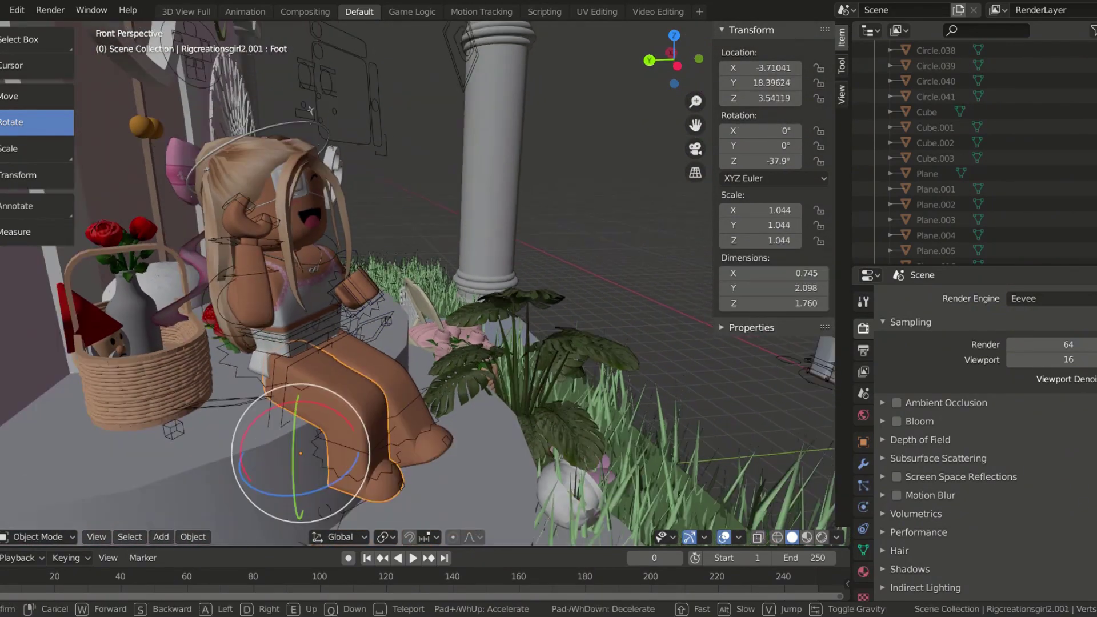
key("ctrl+Tab")
left_click_drag(307, 331, 307, 307)
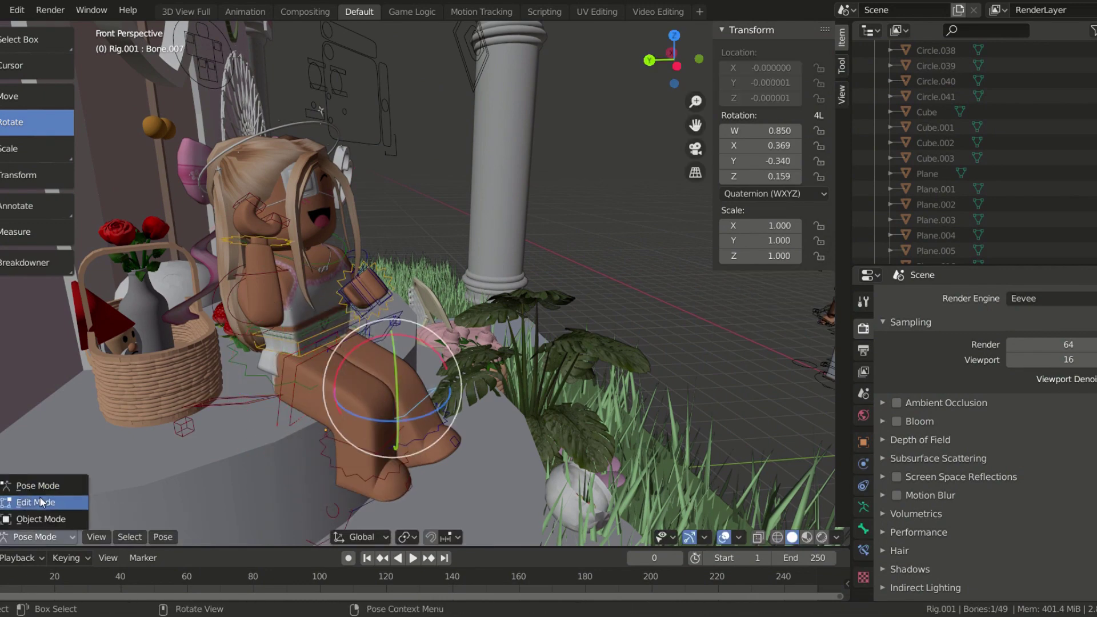
left_click(40, 519)
left_click(277, 301)
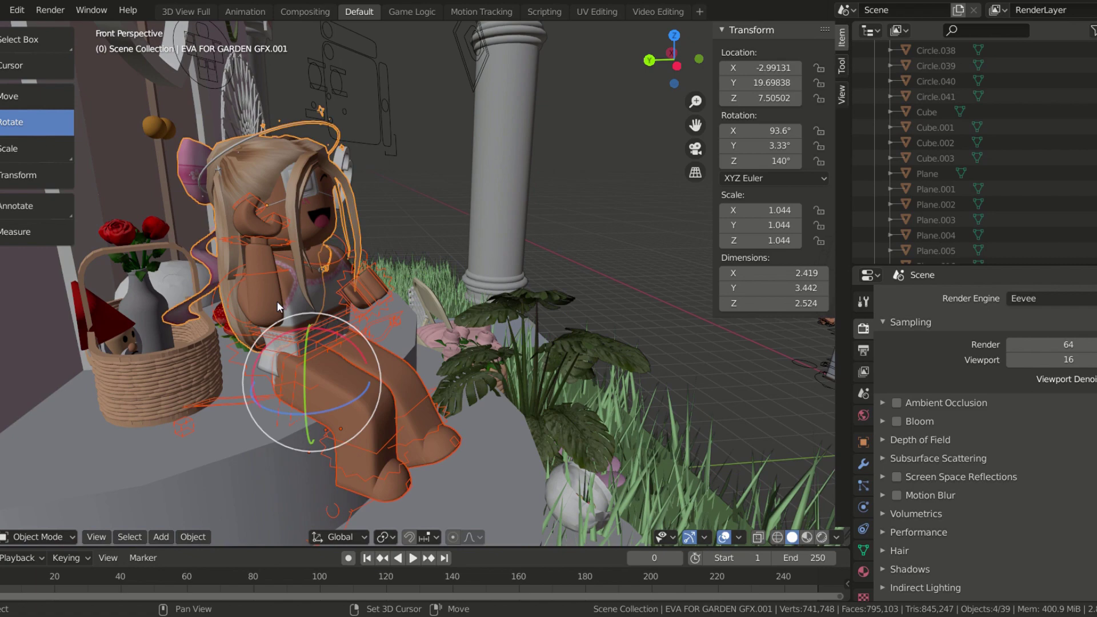
- Tilt the seated avatar with the trackball and slide it along the platform
left_click(355, 278, "shift")
key("KP_Decimal")
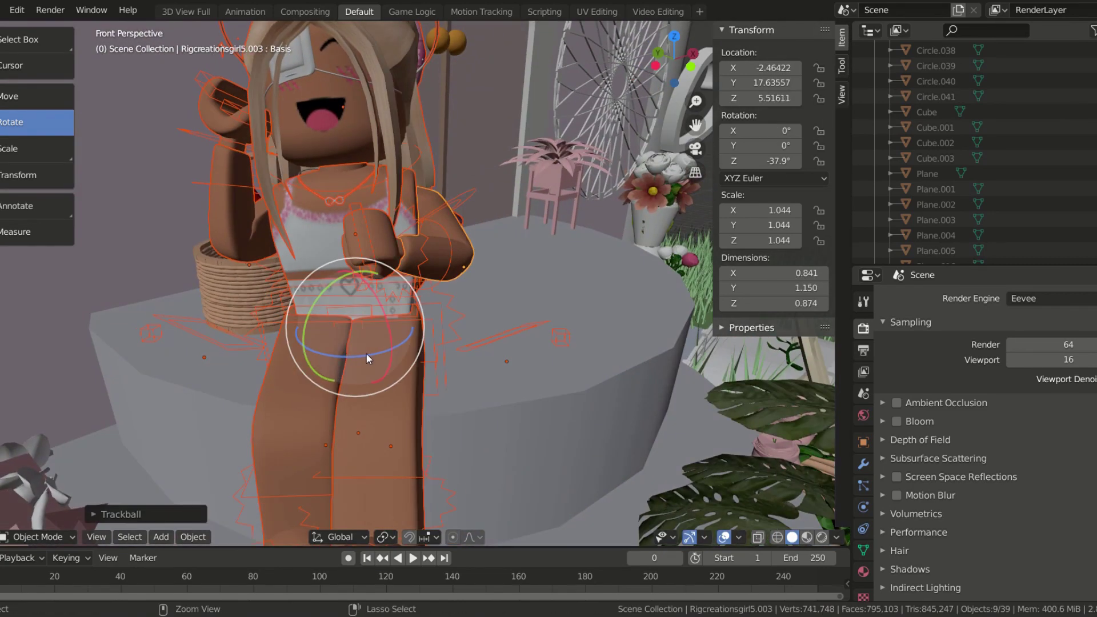
left_click_drag(362, 354, 8, 106)
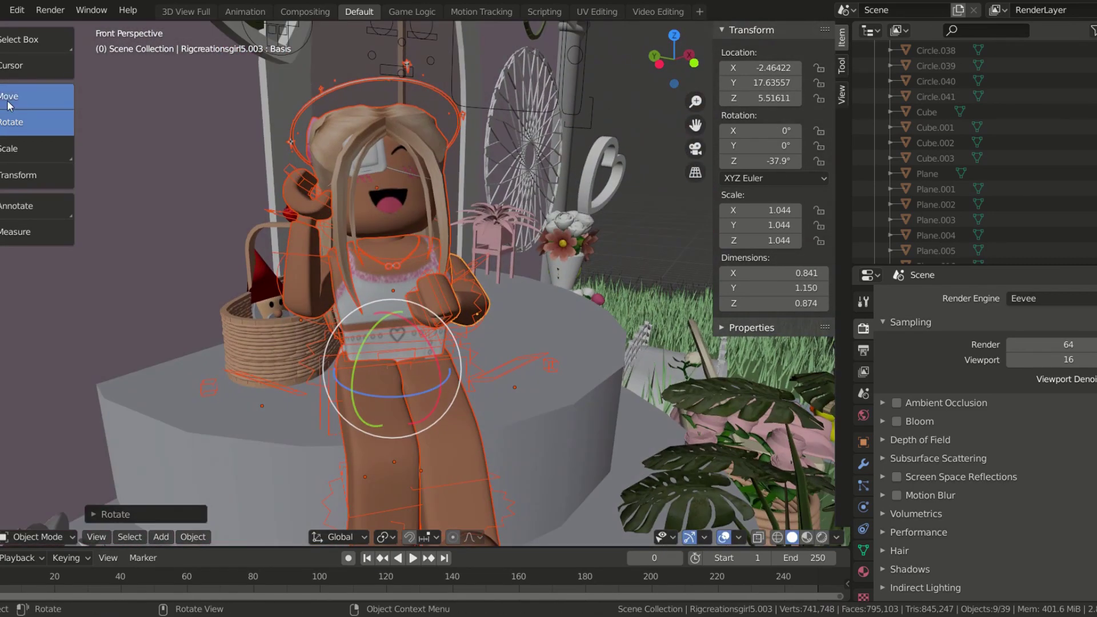
left_click(9, 96)
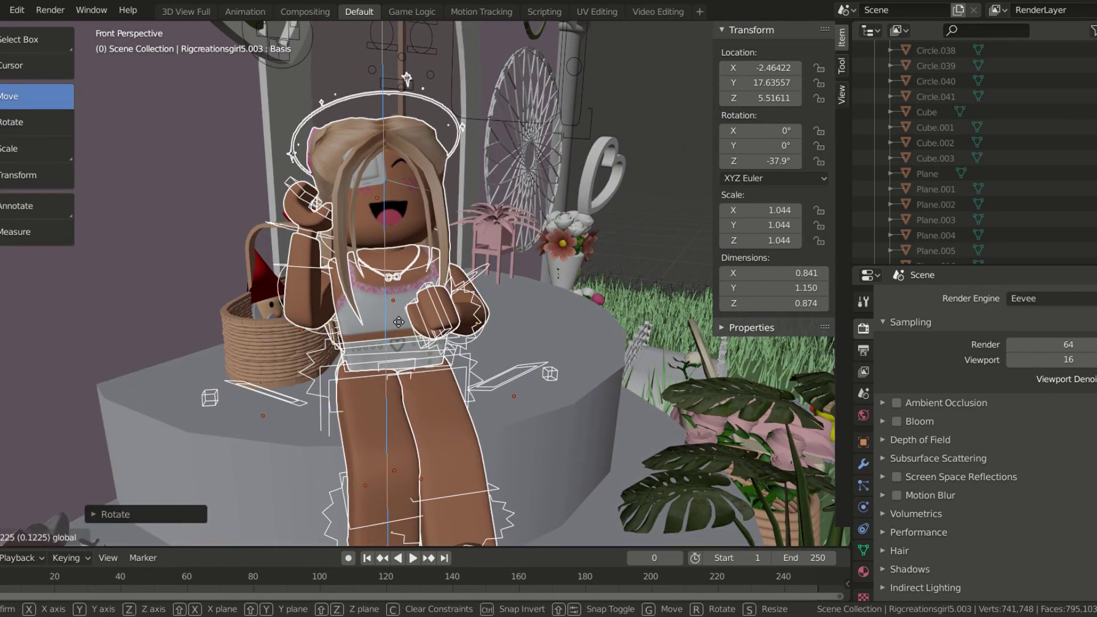
left_click_drag(400, 351, 349, 348)
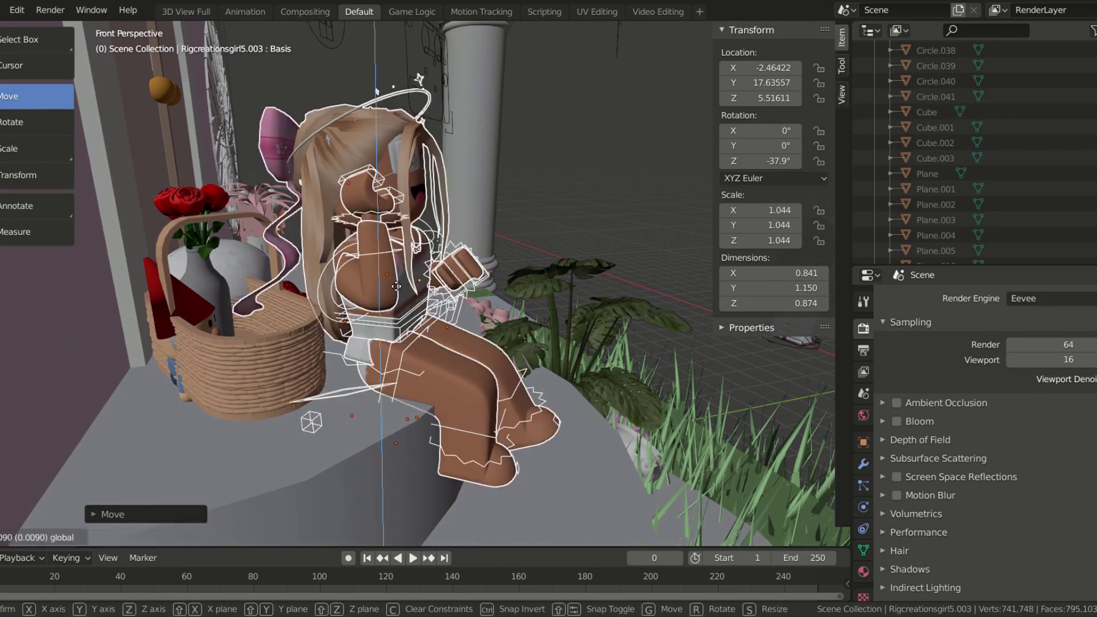
left_click_drag(349, 348, 354, 343)
- Scale the seated avatar up slightly
key("shift+grave")
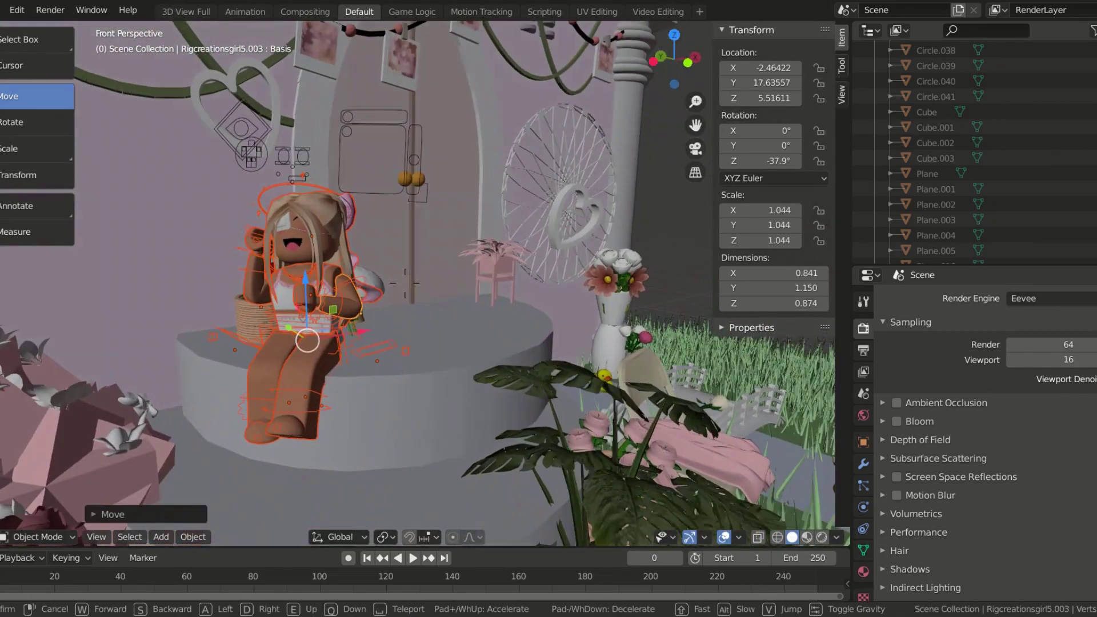
key("w")
key("Return")
key("s")
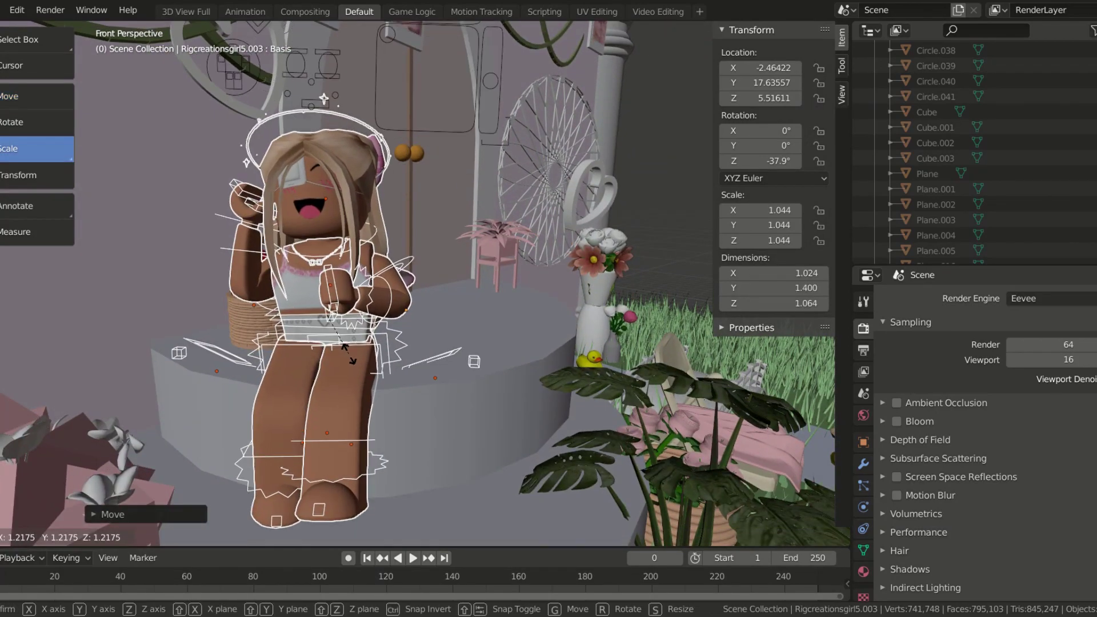
key("Return")
key("shift+grave")
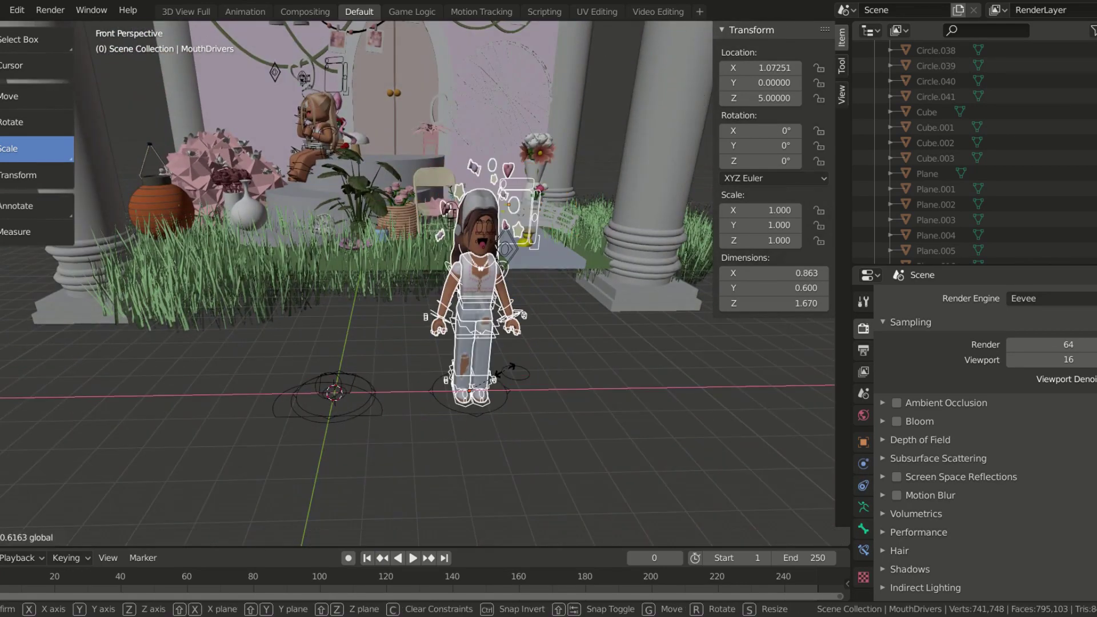
- Move the standing brunette avatar over to the platform and raise it onto it
key("Return")
left_click(60, 96)
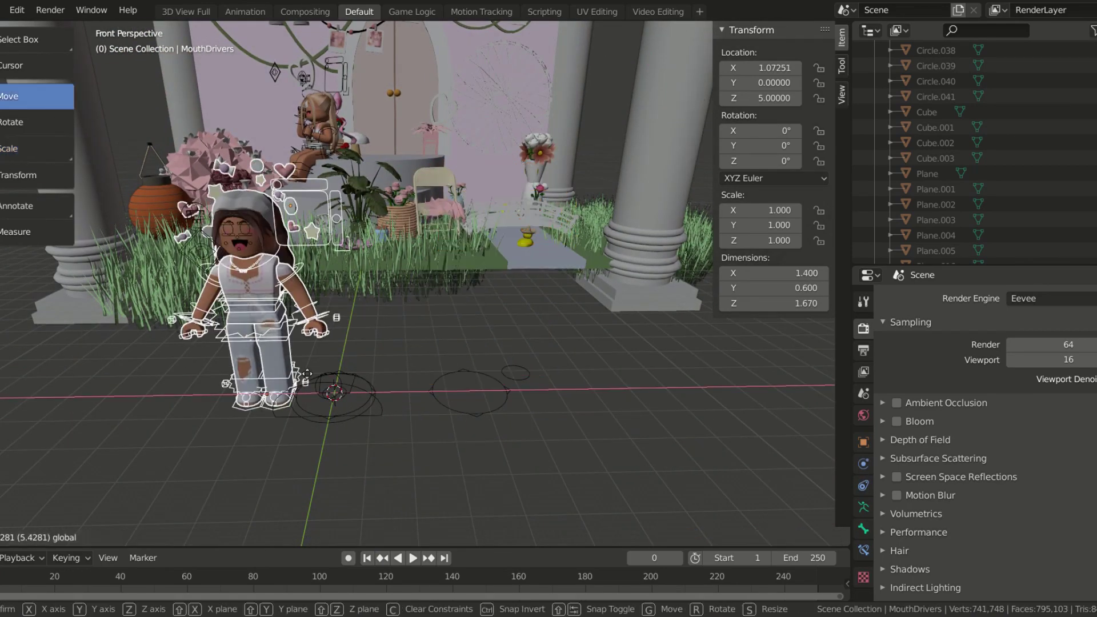
left_click_drag(533, 365, 246, 365)
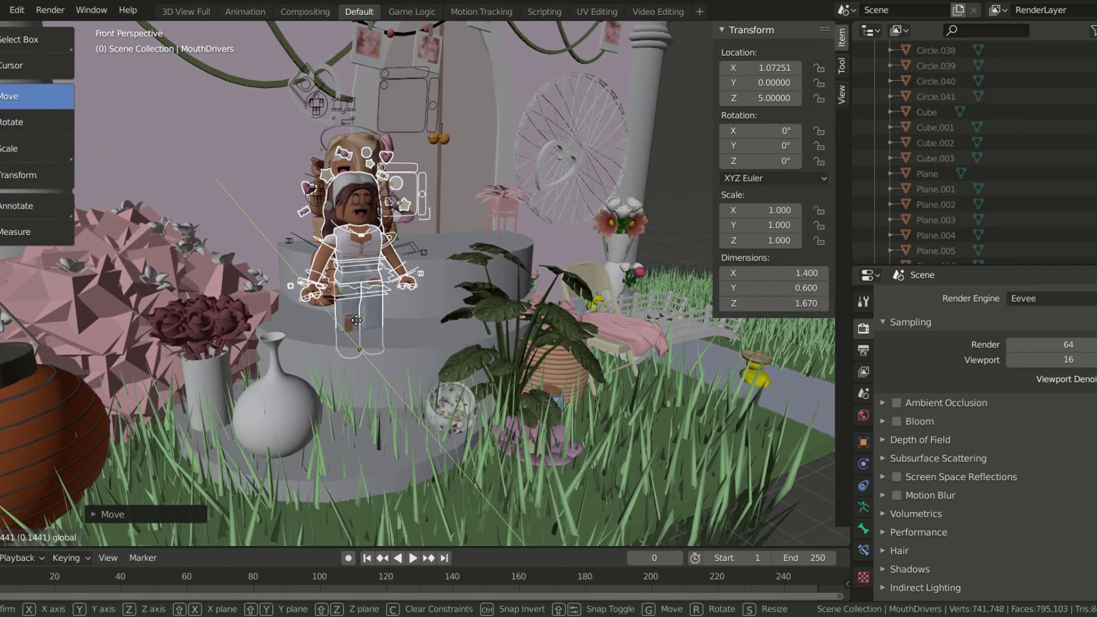
left_click_drag(426, 343, 408, 384)
- Enlarge the standing avatar to about 1.740 × 0.746 × 2.076
left_click(408, 384)
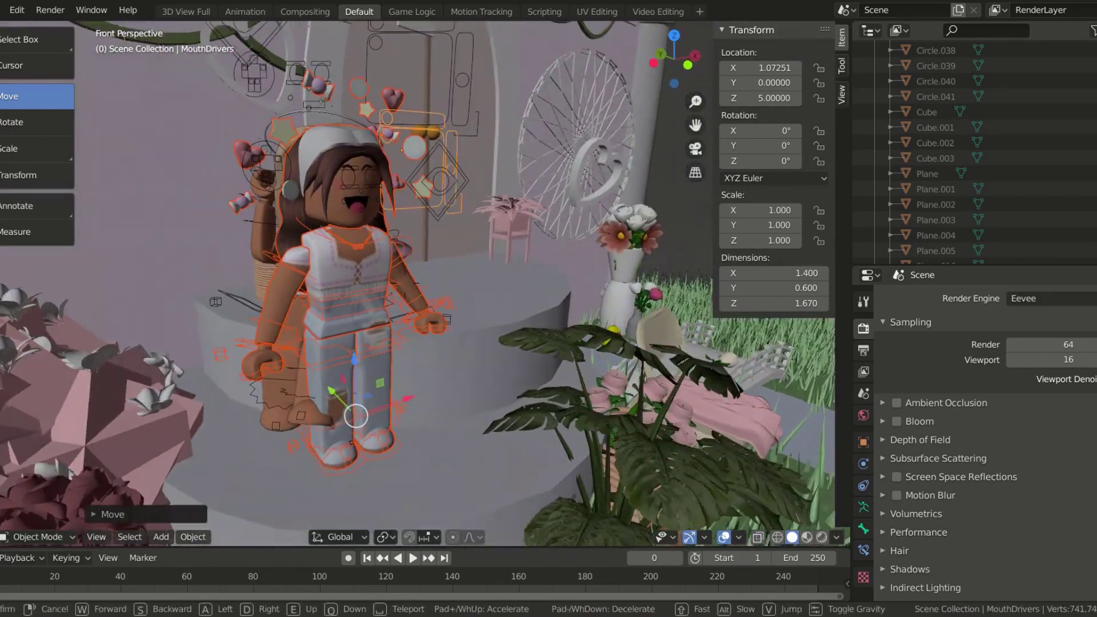
key("shift+space")
key("s")
left_click_drag(365, 423, 375, 423)
left_click(374, 423)
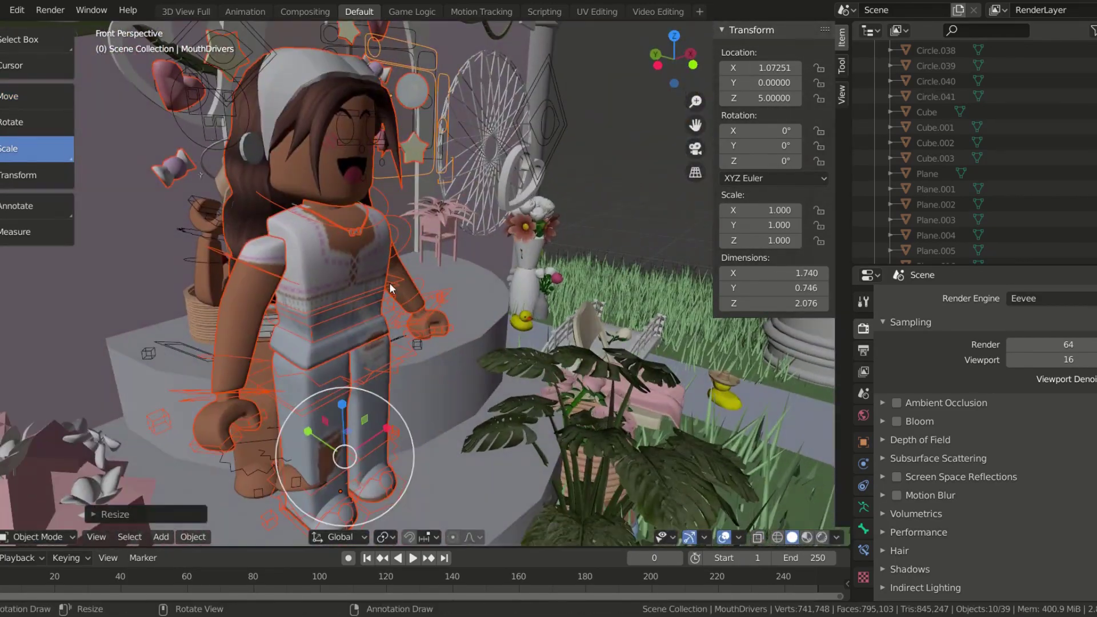
scroll(374, 411, "up", 2)
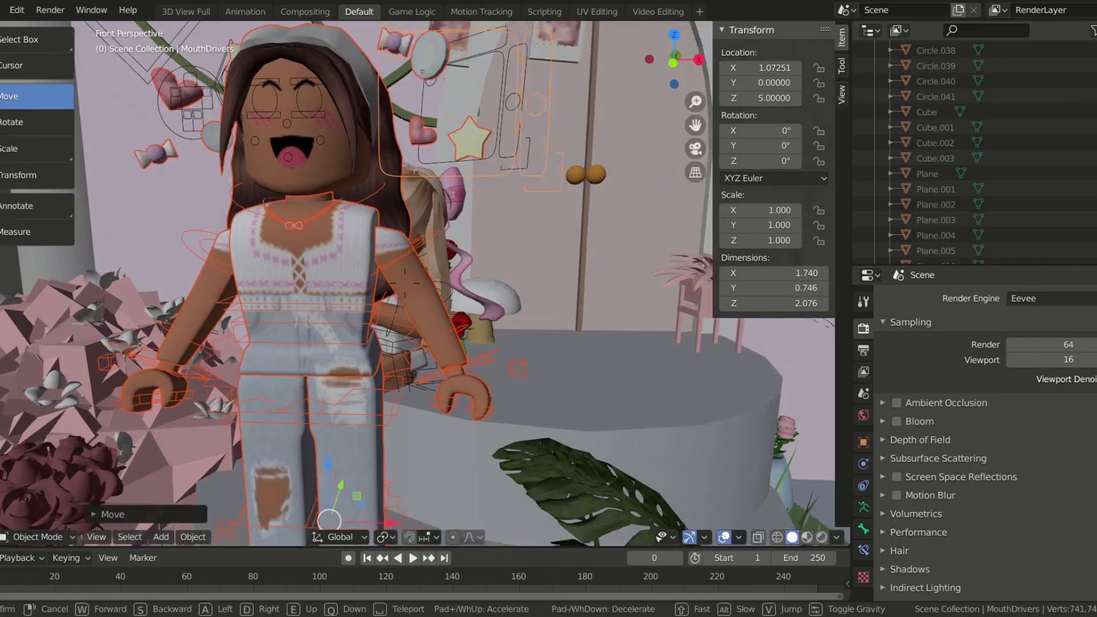
- Put the standing avatar's rig into Pose Mode
left_click(400, 436)
left_click(37, 537)
left_click(34, 487)
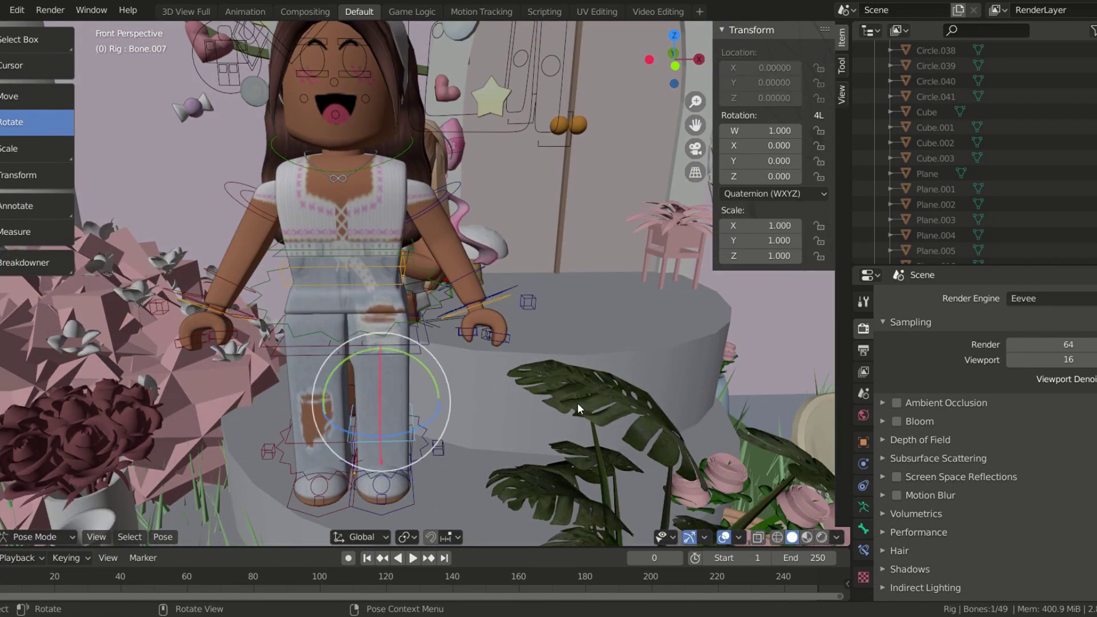
scroll(577, 403, "up", 4)
- Bend the standing avatar's upper and lower leg bones
left_click_drag(471, 395, 454, 381)
left_click(446, 394)
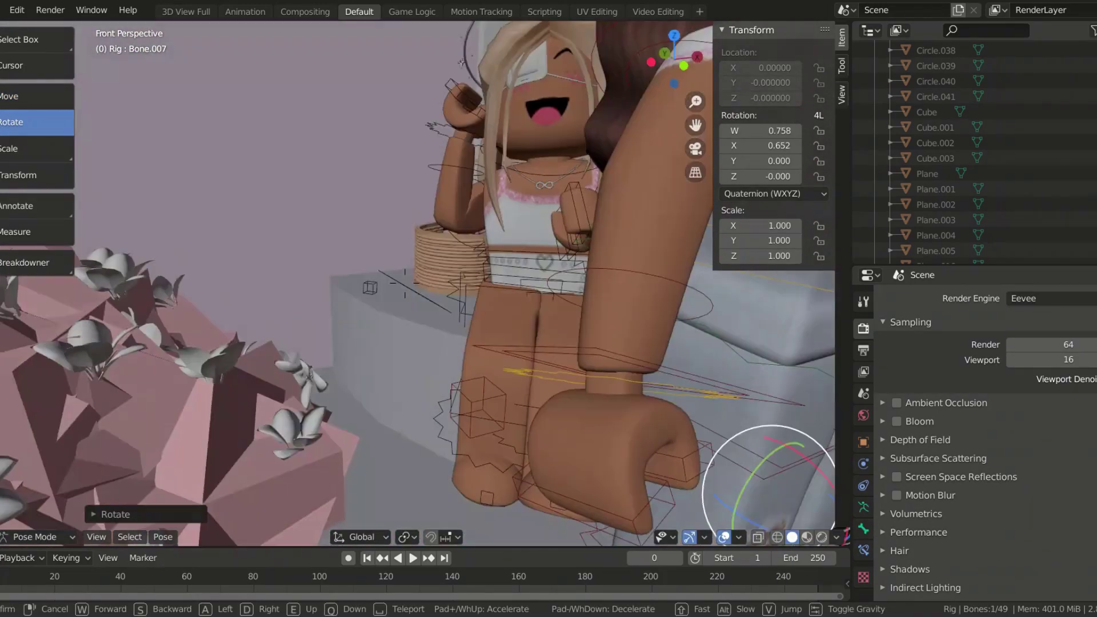
left_click(362, 444)
left_click_drag(372, 423, 394, 411)
key("shift+grave")
key("s")
left_click(458, 348)
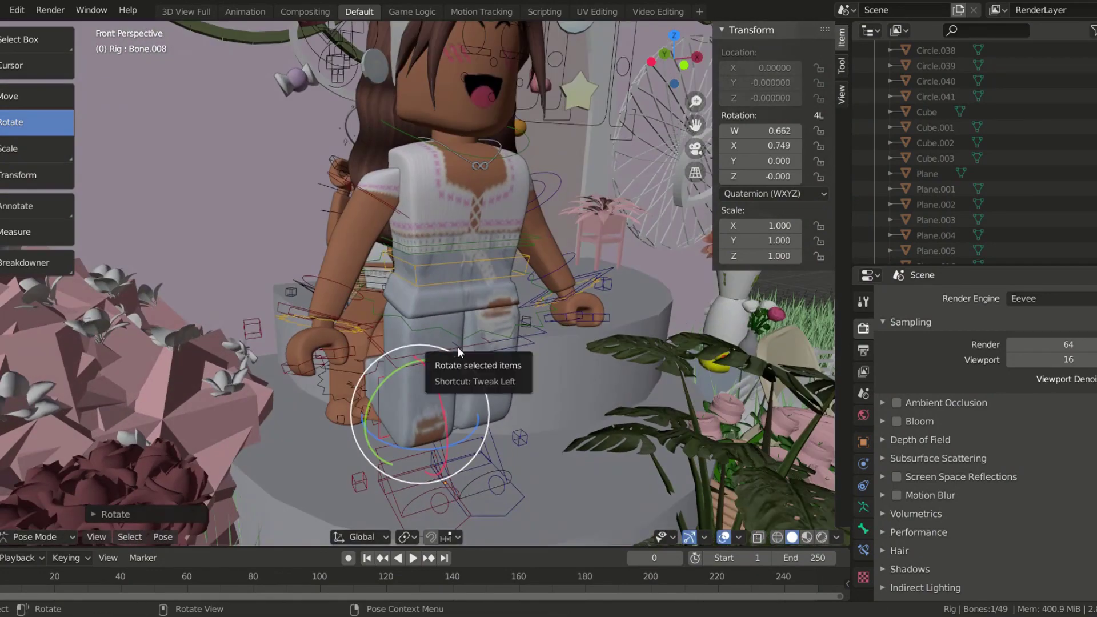
left_click(437, 280)
middle_click_drag(437, 280, 406, 292)
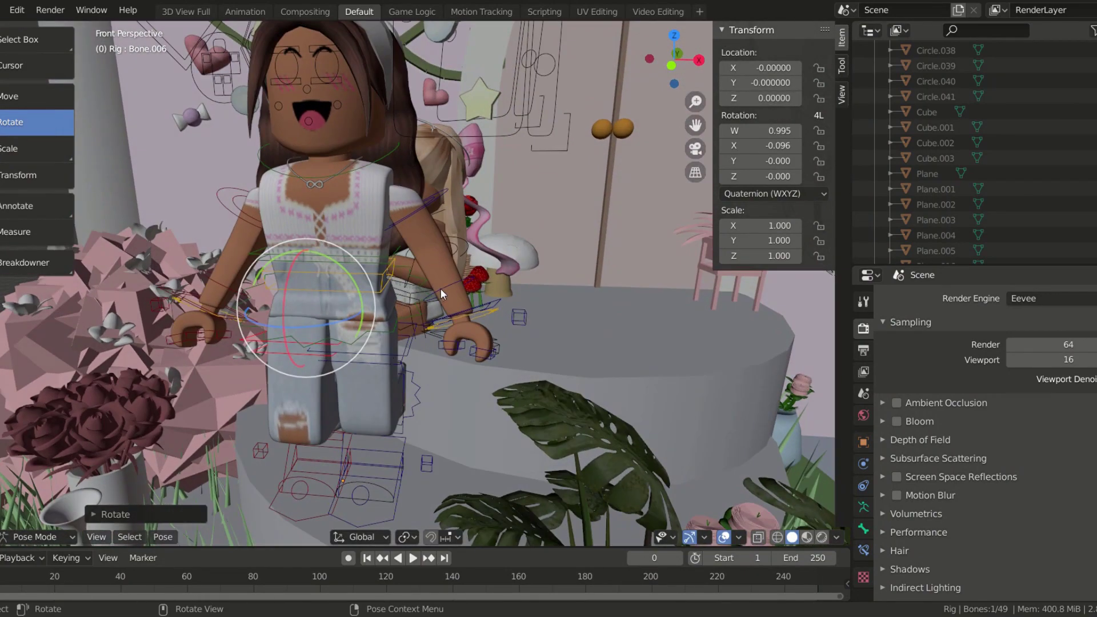
- Raise the upper arm bone with an X-axis rotation
left_click(343, 345)
middle_click_drag(343, 346, 472, 283)
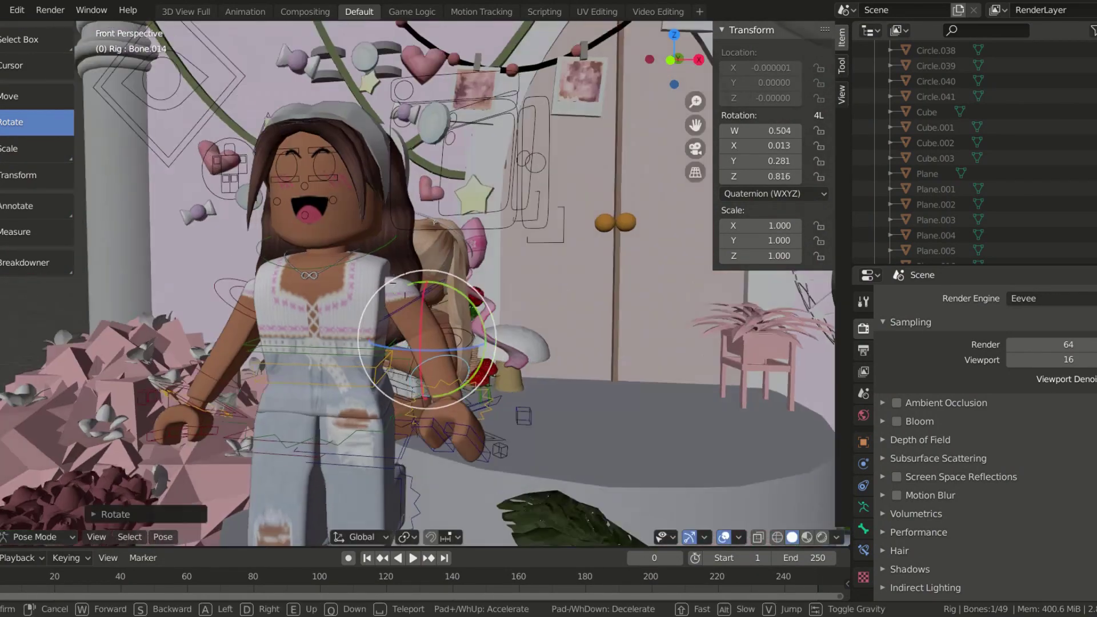
key("r")
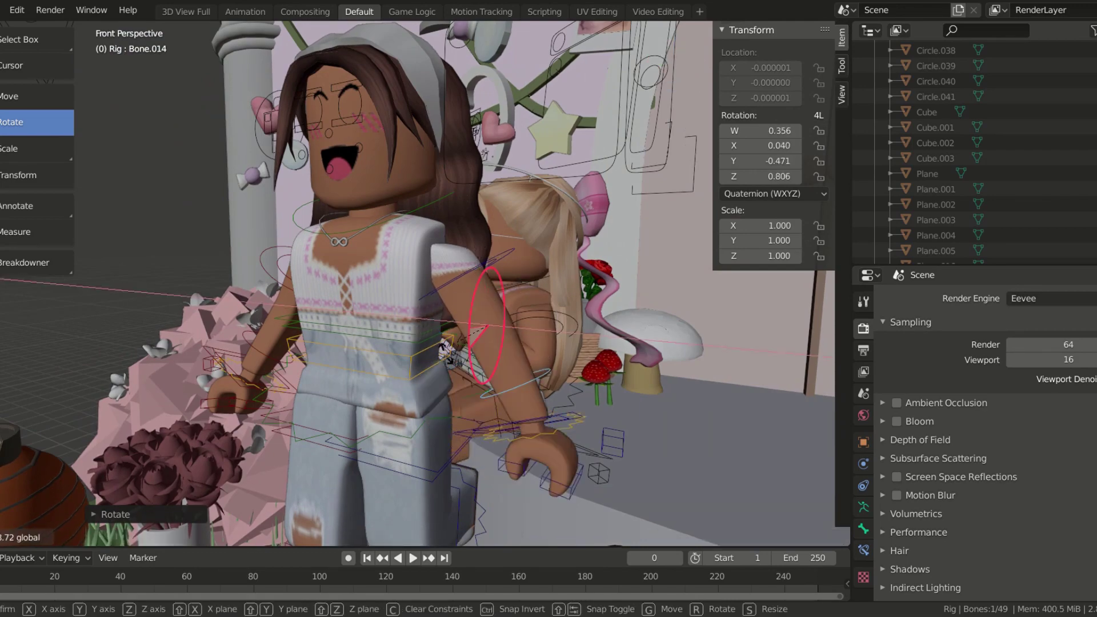
mouse_move(471, 327)
middle_mouse_down()
mouse_move(394, 274)
mouse_move(317, 359)
middle_mouse_up()
key("x")
left_click(387, 247)
- Bend the forearm on X so the hand sits beside her face
left_click(324, 237)
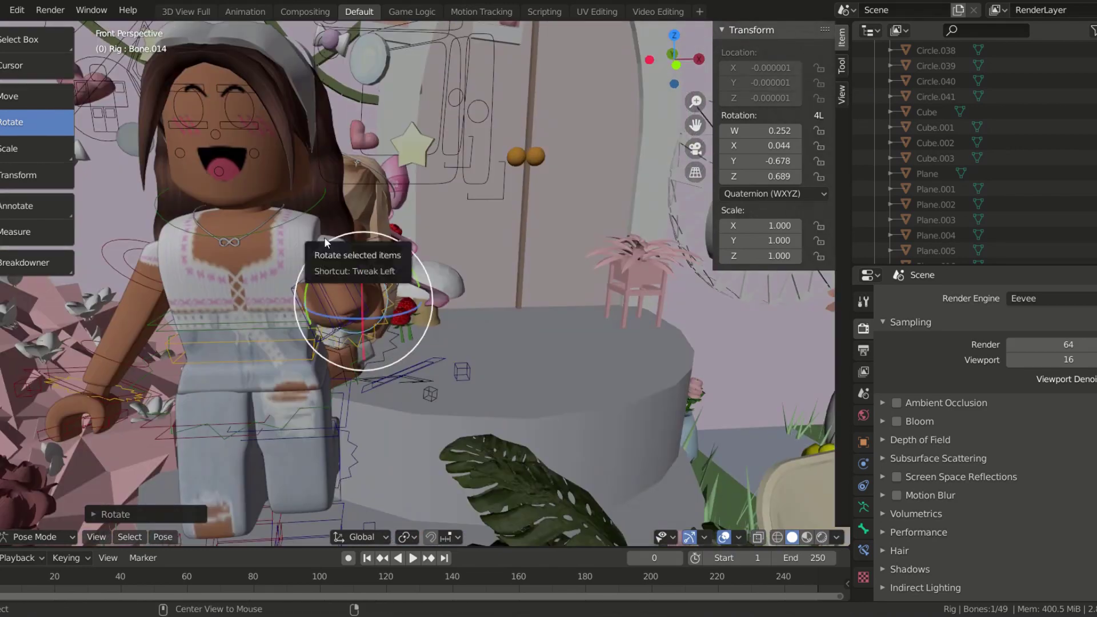
middle_click_drag(324, 236, 330, 194)
left_click(329, 193)
key("r")
key("x")
key("r")
left_click(472, 333)
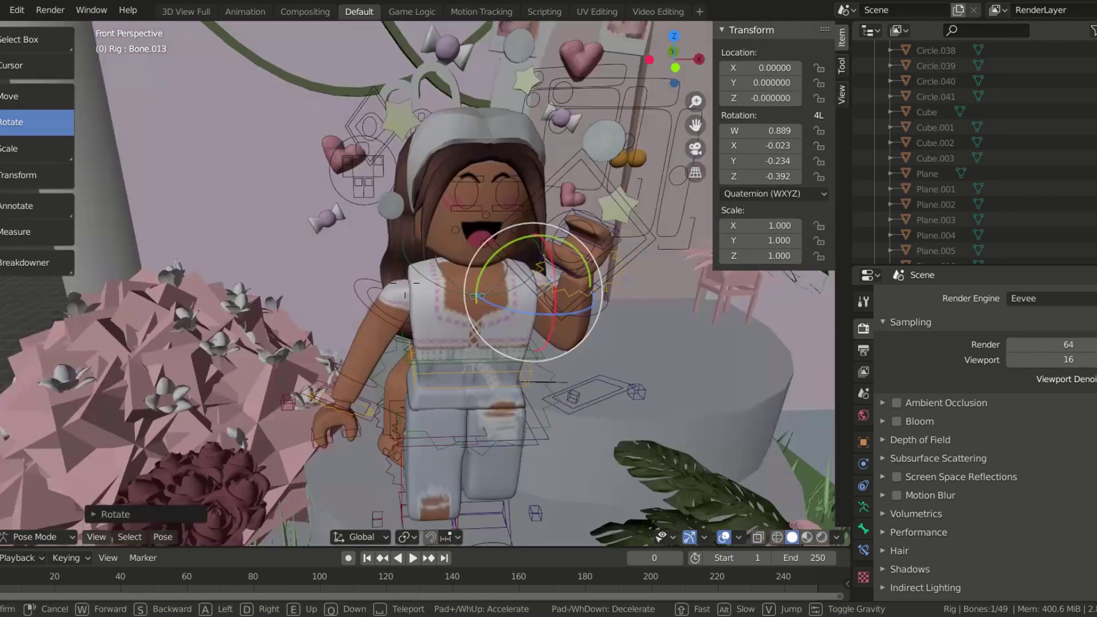
middle_click_drag(472, 333, 472, 333)
key("z")
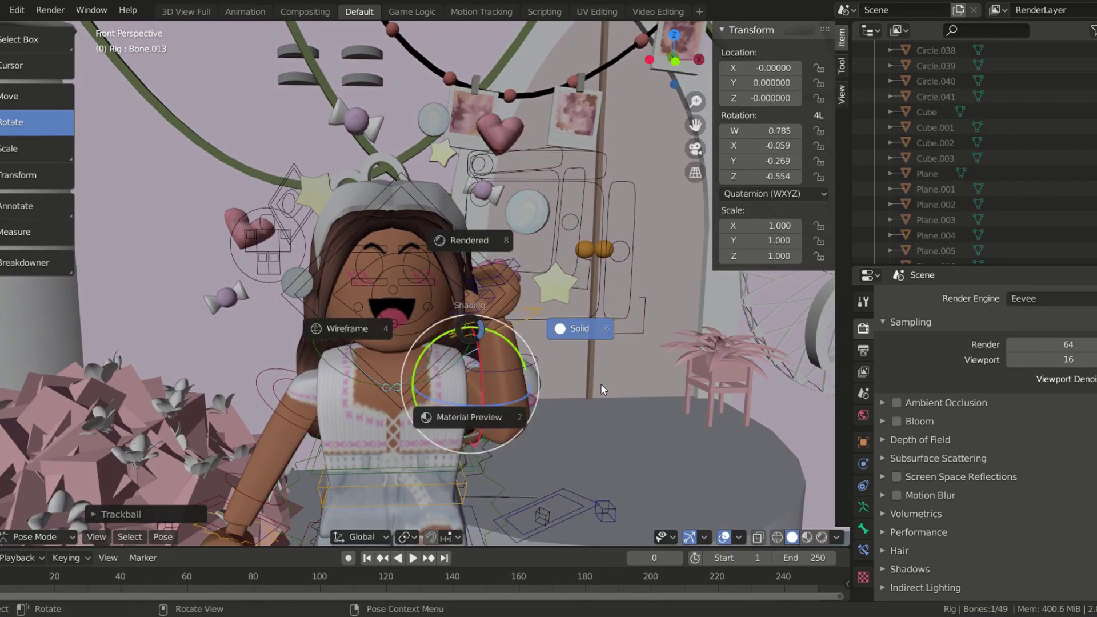
left_click_drag(482, 366, 497, 303)
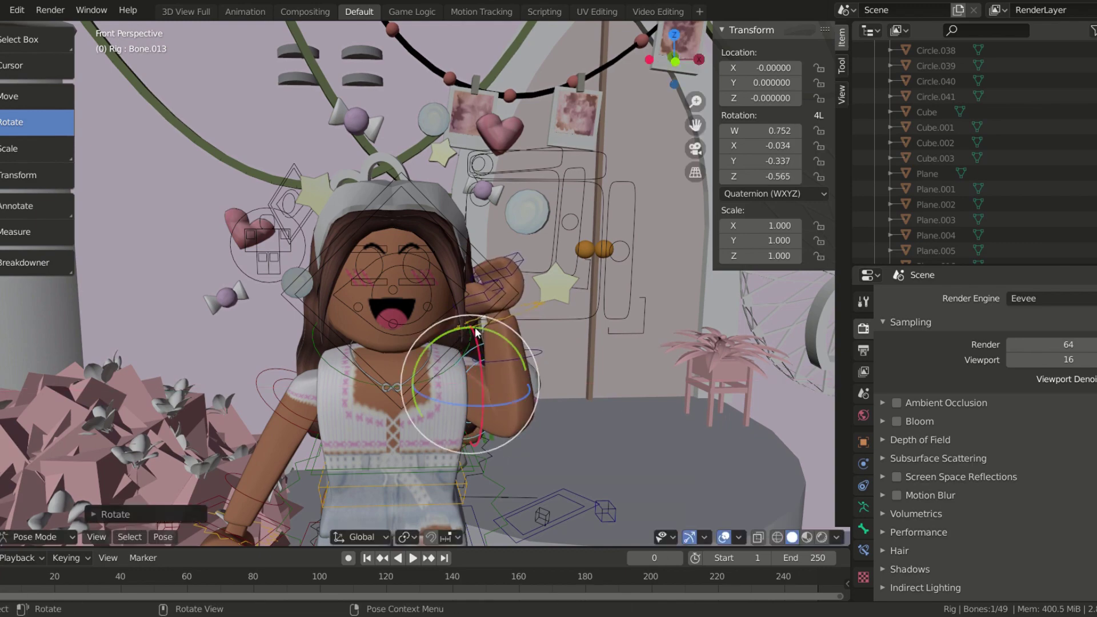
middle_click_drag(497, 303, 320, 334)
- Check the other arm, head and torso bones, then return to Object Mode
left_click(320, 334)
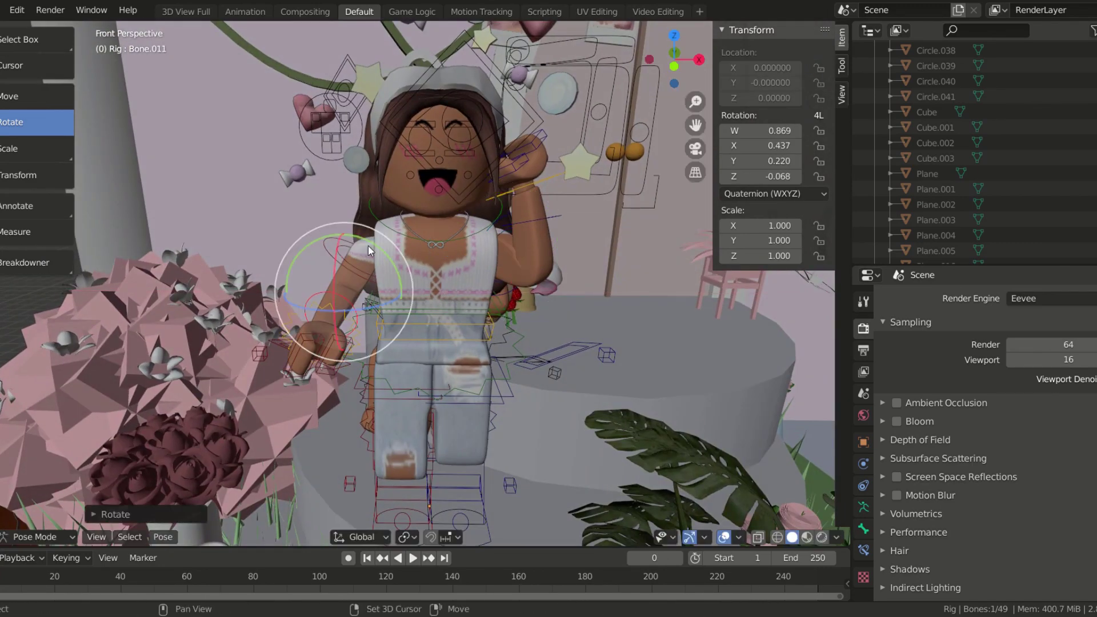
middle_click_drag(368, 246, 434, 320)
left_click(452, 364)
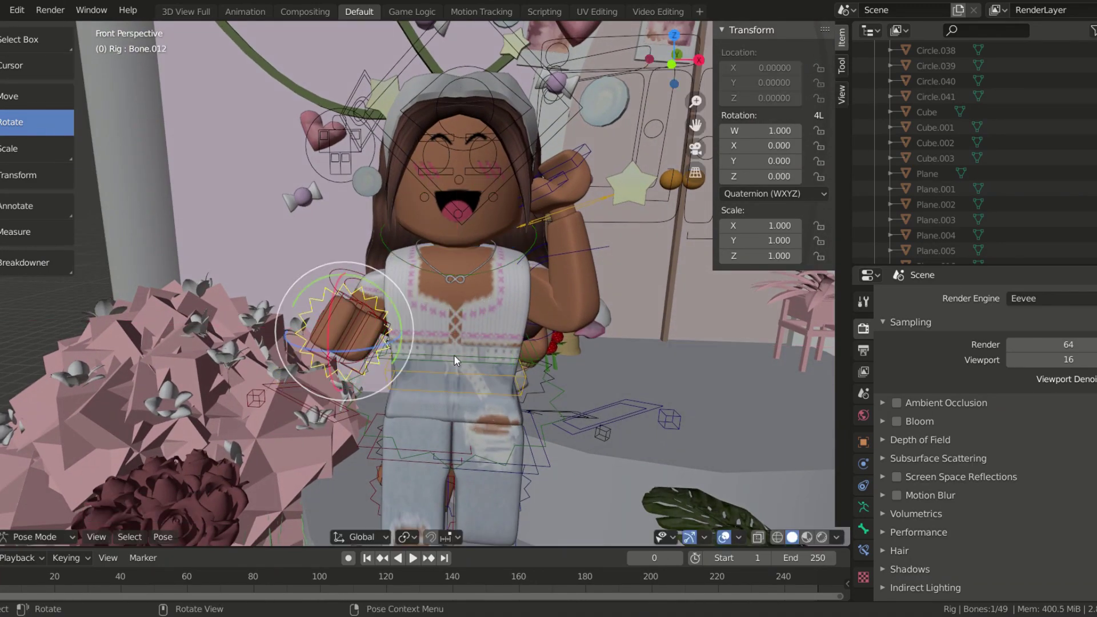
left_click(454, 355)
left_click(502, 190)
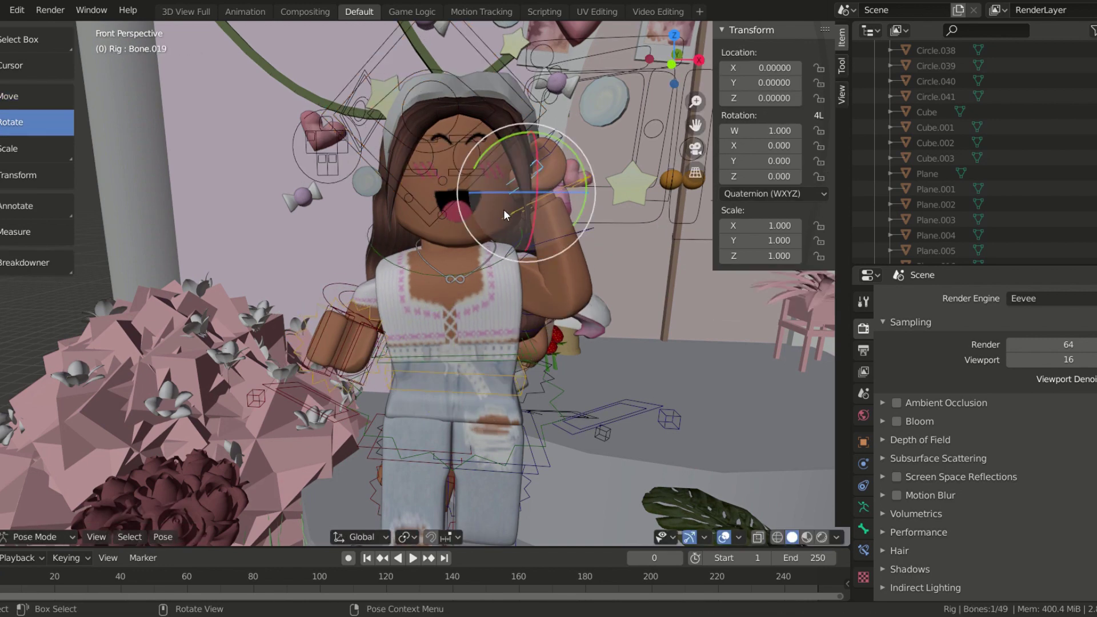
key("ctrl+Tab")
right_click(39, 32)
- Set the head's origin to geometry, tilt it, and move it along X onto the body
left_click(169, 174)
left_click_drag(456, 120, 475, 123)
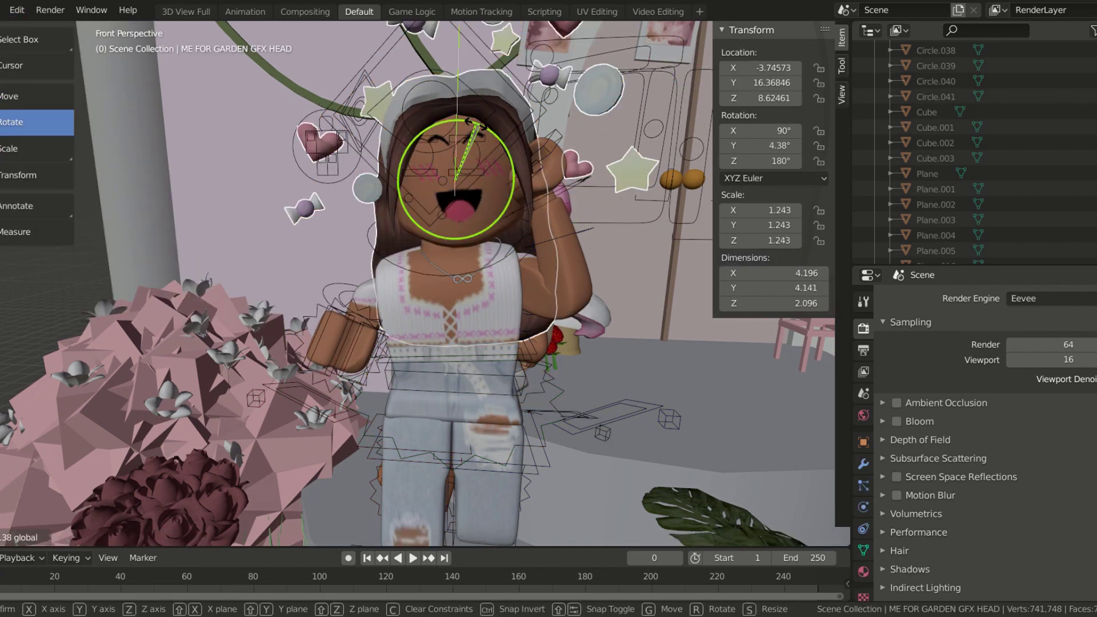
left_click(476, 123)
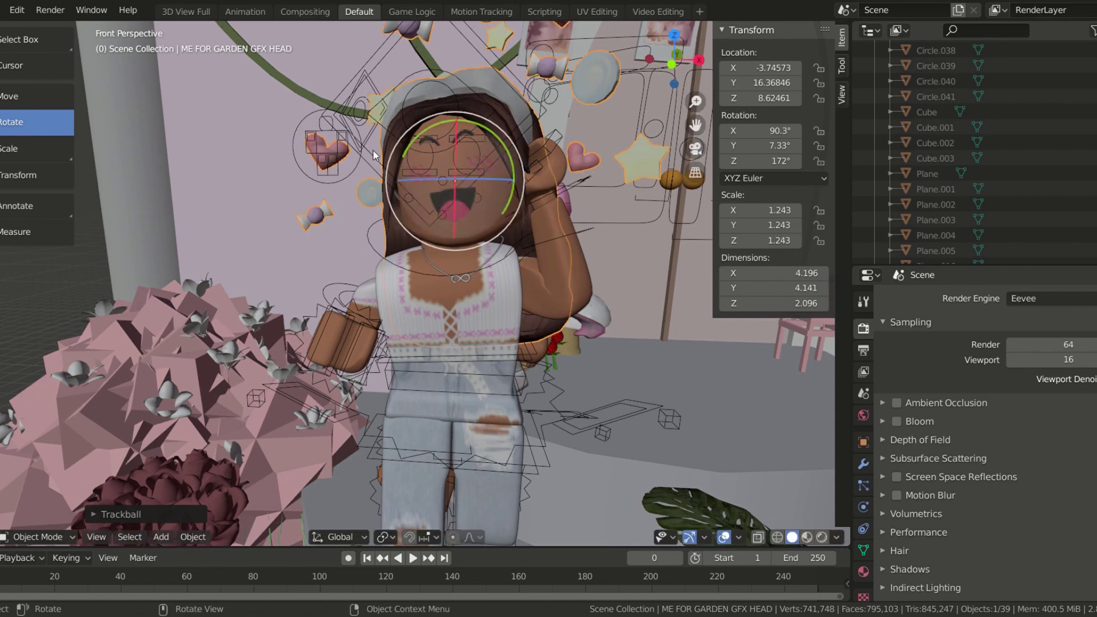
key("g")
key("x")
left_click(492, 186)
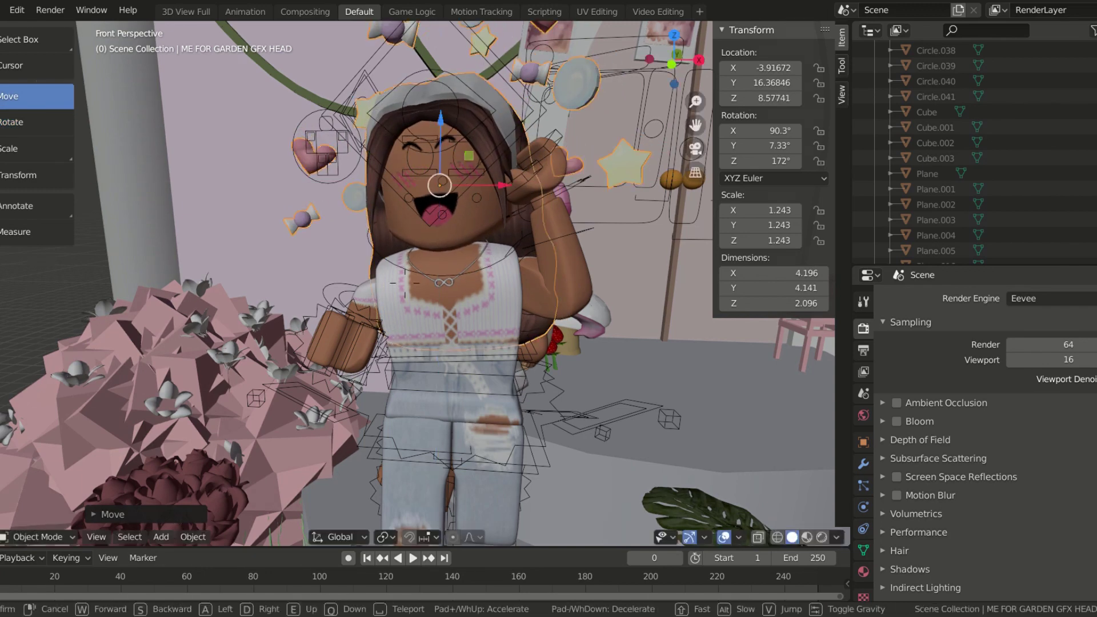
- Adjust the other arm and left forearm bones to bend the fist forward at chest
key("ctrl+Tab")
scroll(399, 299, "up", 3)
left_click(355, 223)
left_click(306, 263, "shift")
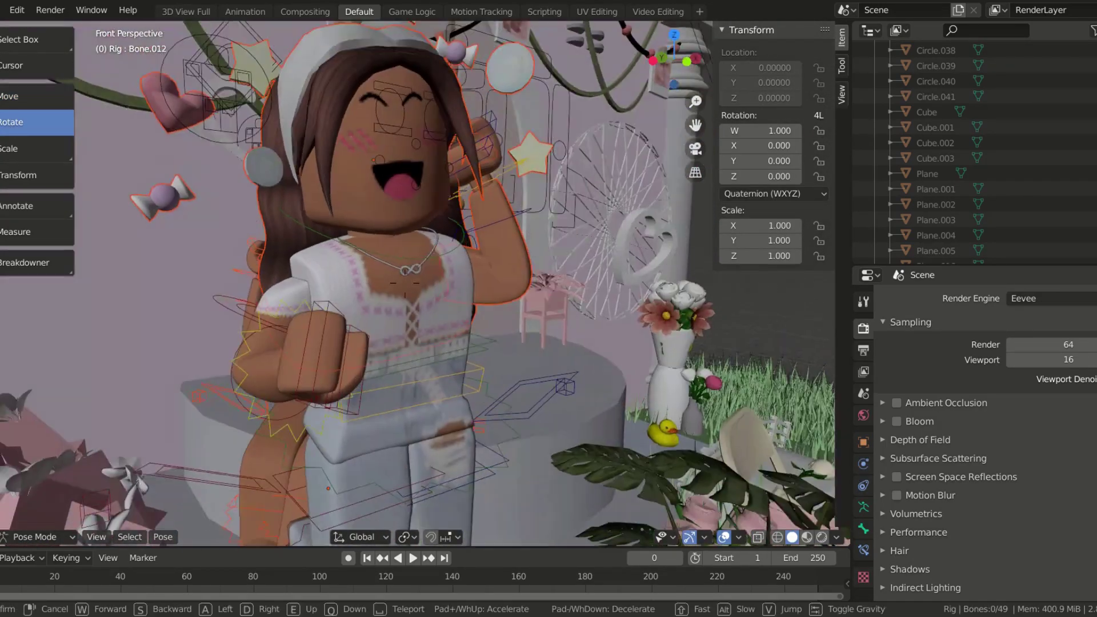
key("ctrl+Tab")
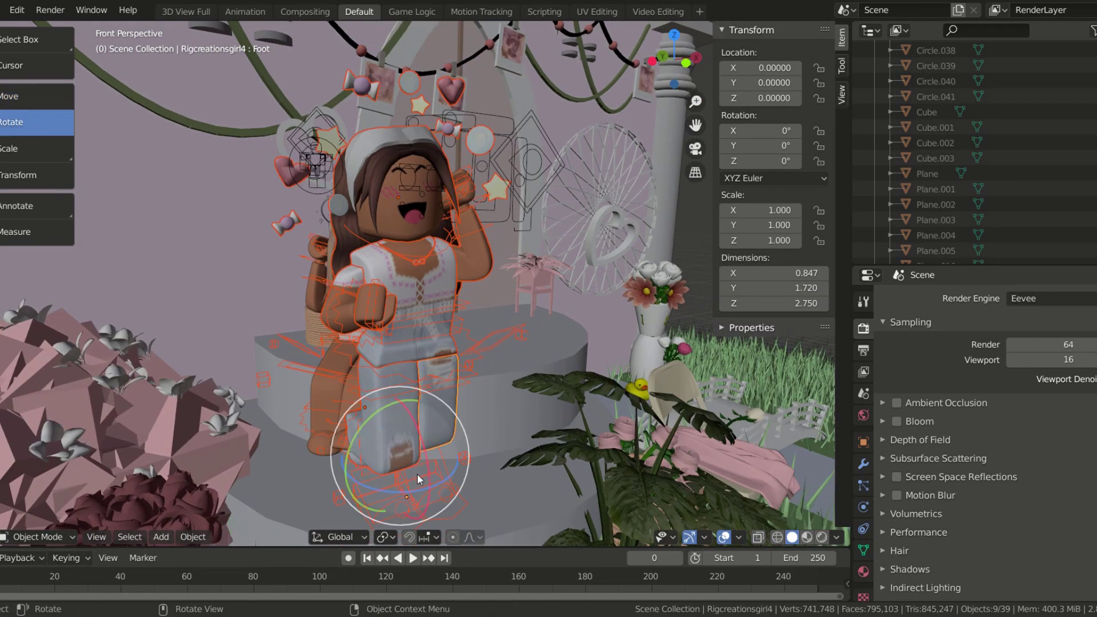
- Select the brunette avatar's rig, turn it about its foot, and raise it along Z
left_click(405, 354)
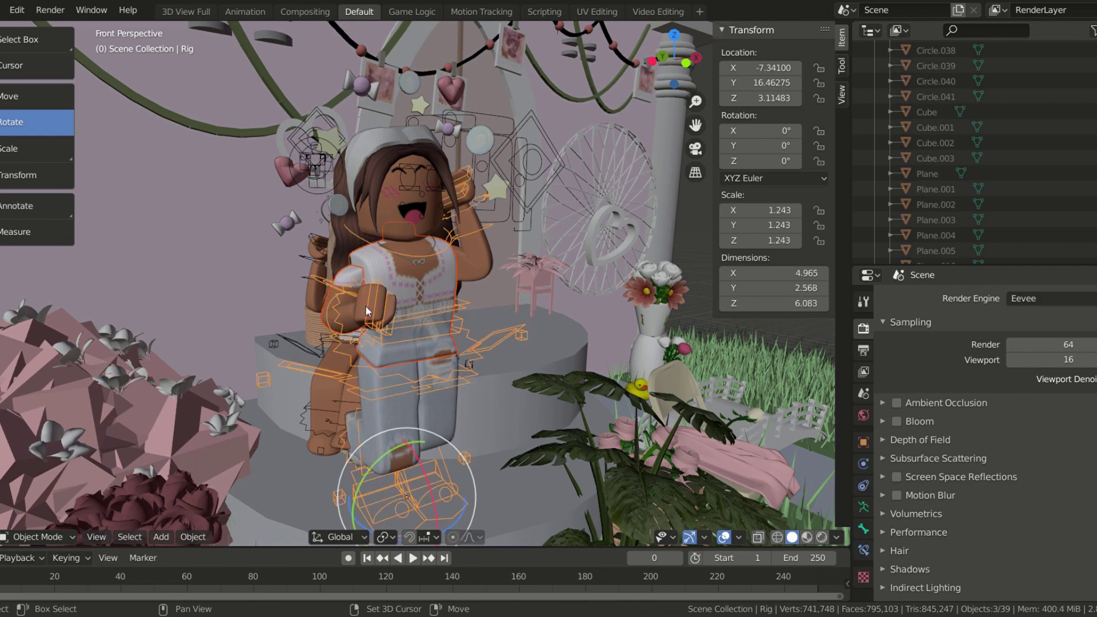
scroll(468, 276, "up", 3)
scroll(467, 276, "up", 2)
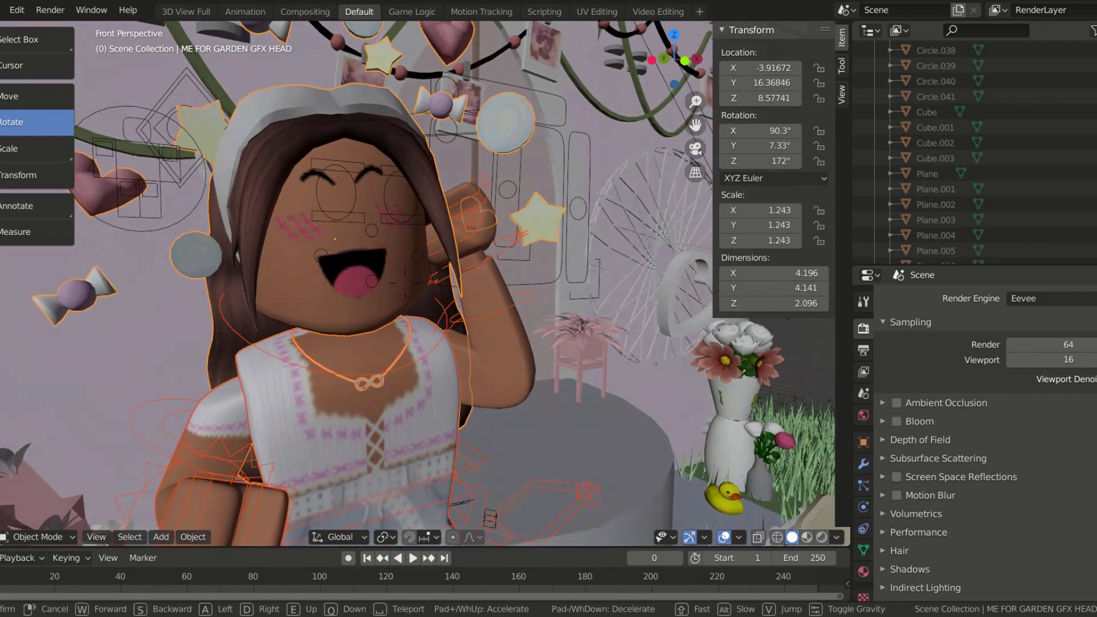
left_click(478, 352, "shift")
scroll(341, 373, "down", 2)
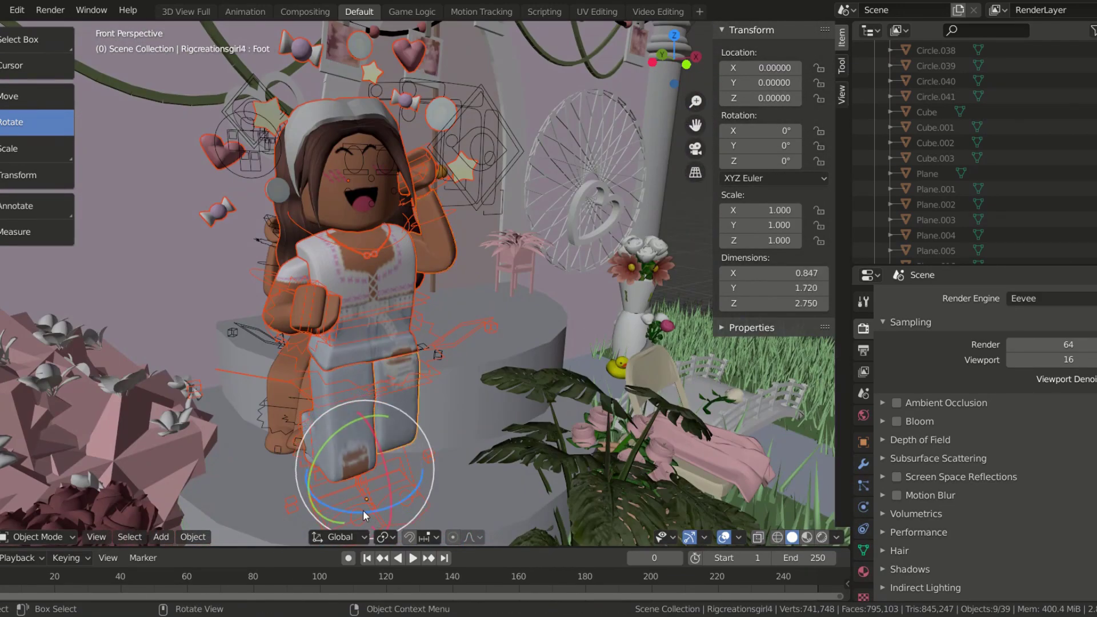
left_click_drag(362, 510, 69, 244)
key("g")
key("z")
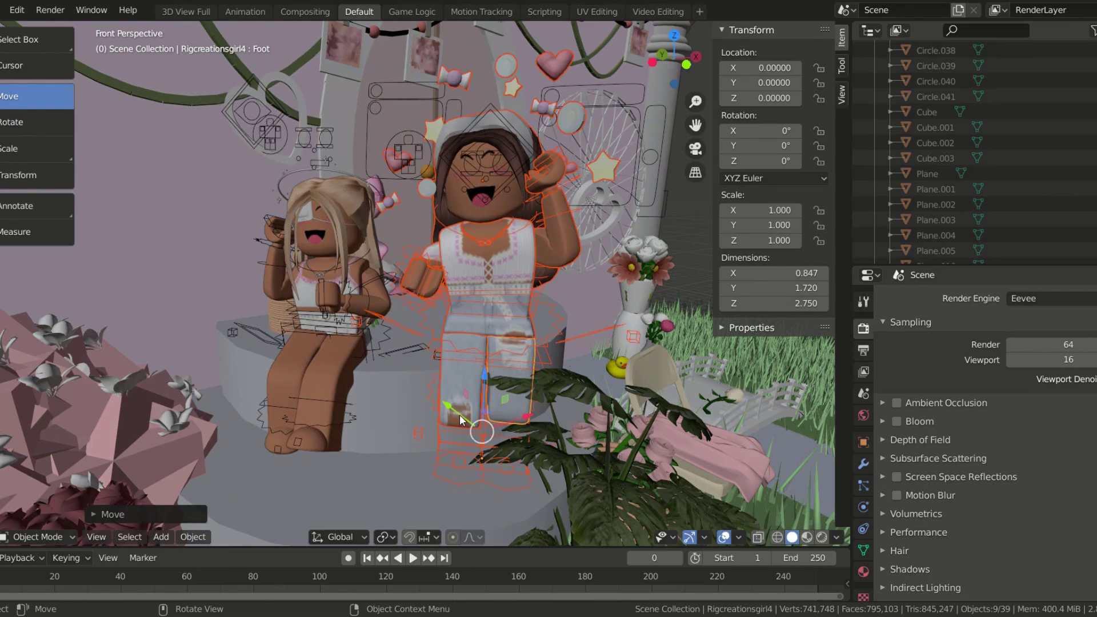
left_click(421, 307)
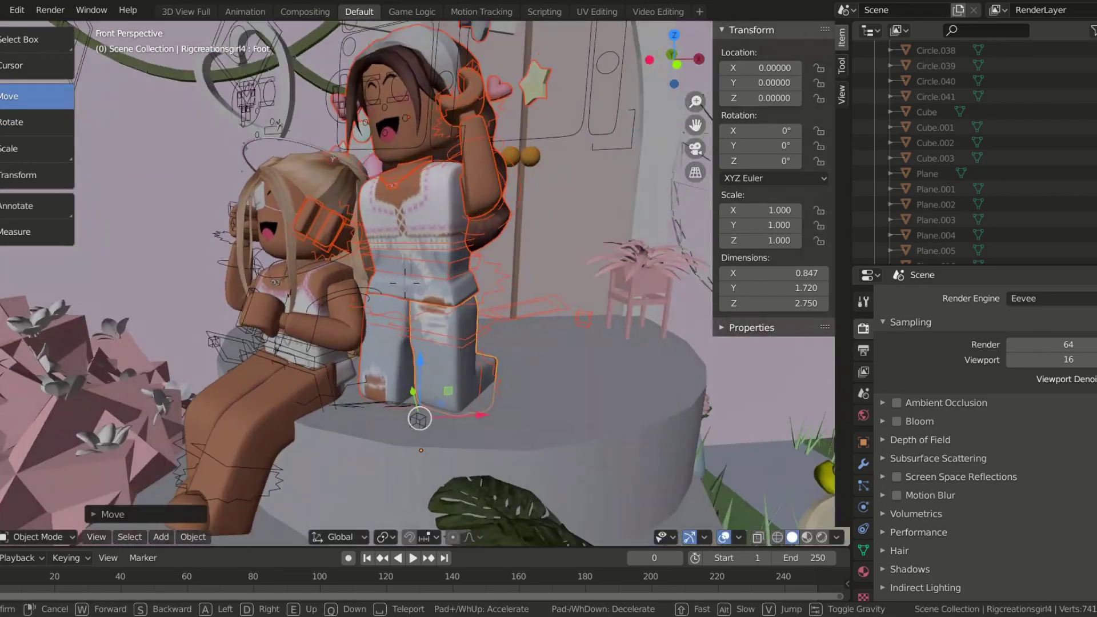
- Rotate the brunette and move her onto the platform beside the blonde avatar
scroll(459, 390, "up", 3)
scroll(405, 283, "up", 5)
key("r")
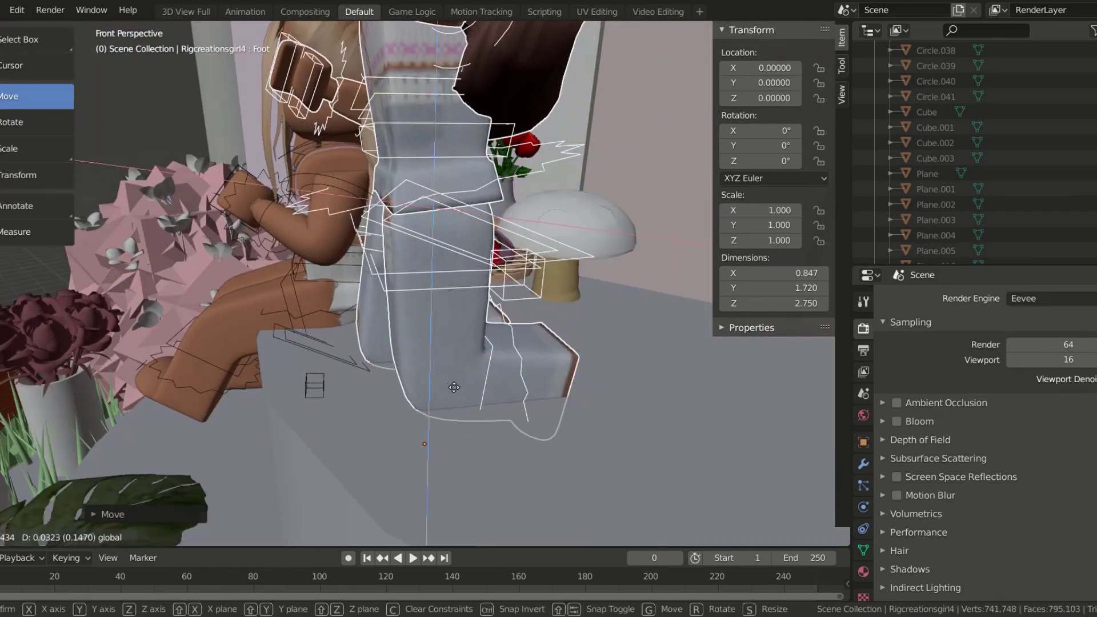
left_click(524, 406)
key("shift+grave")
key("Escape")
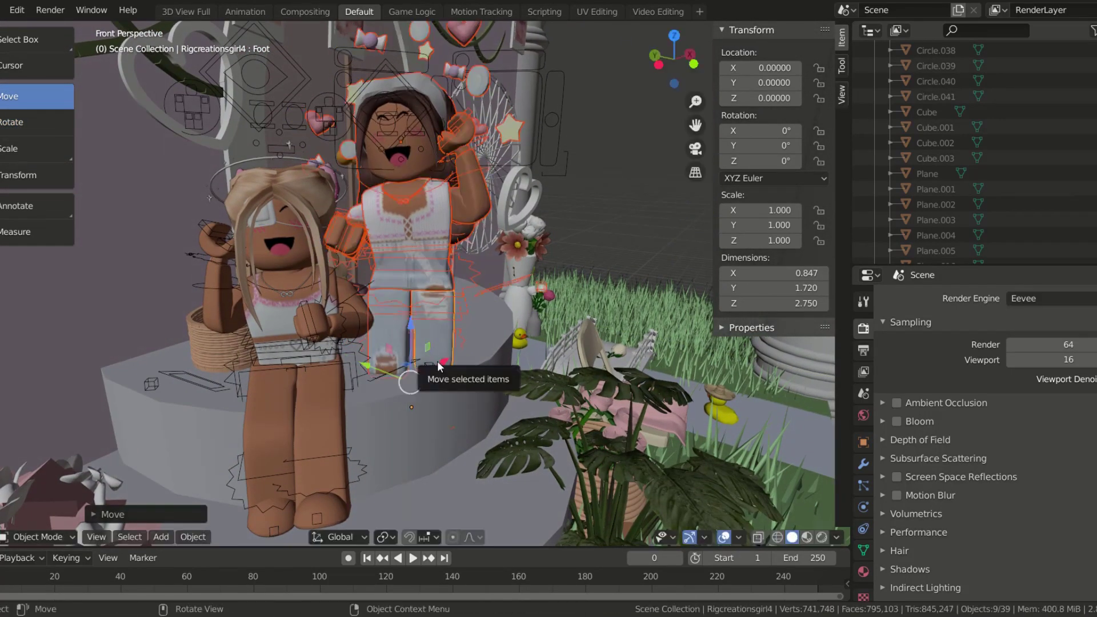
left_click_drag(369, 363, 381, 375)
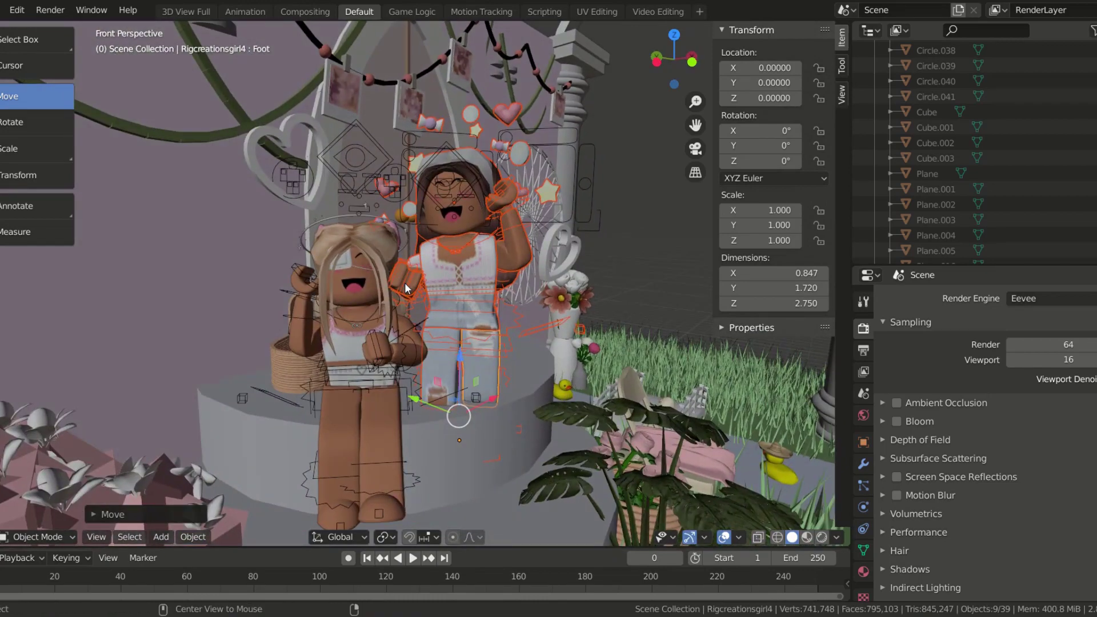
key("shift+grave")
key("Escape")
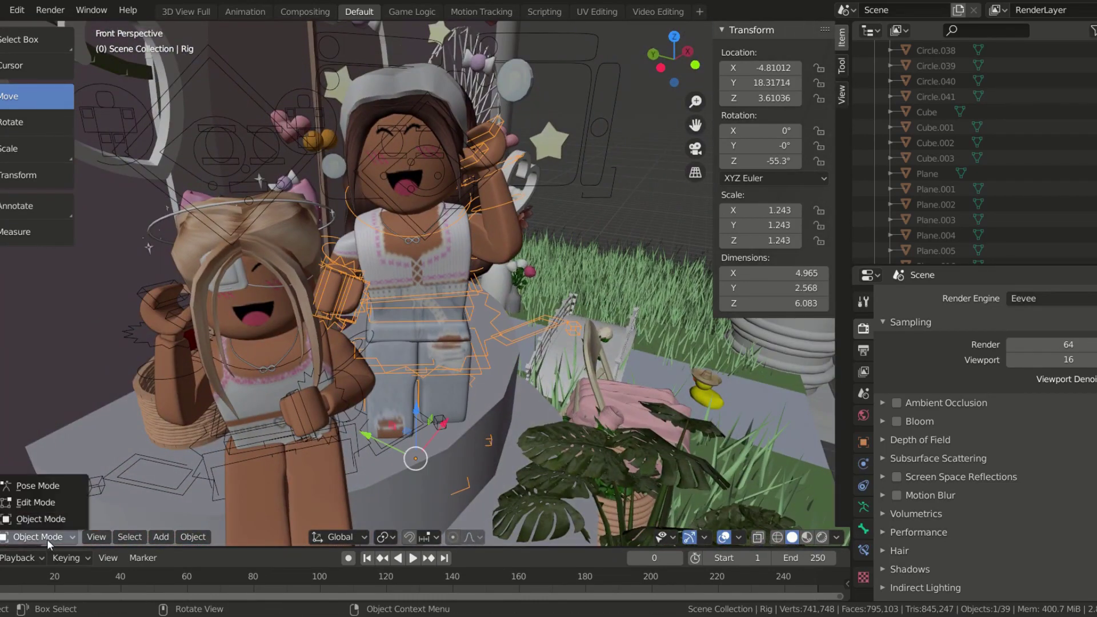
- In Pose Mode, rotate the brunette's arm bone into a new position
left_click(38, 485)
left_click(369, 276)
key("r")
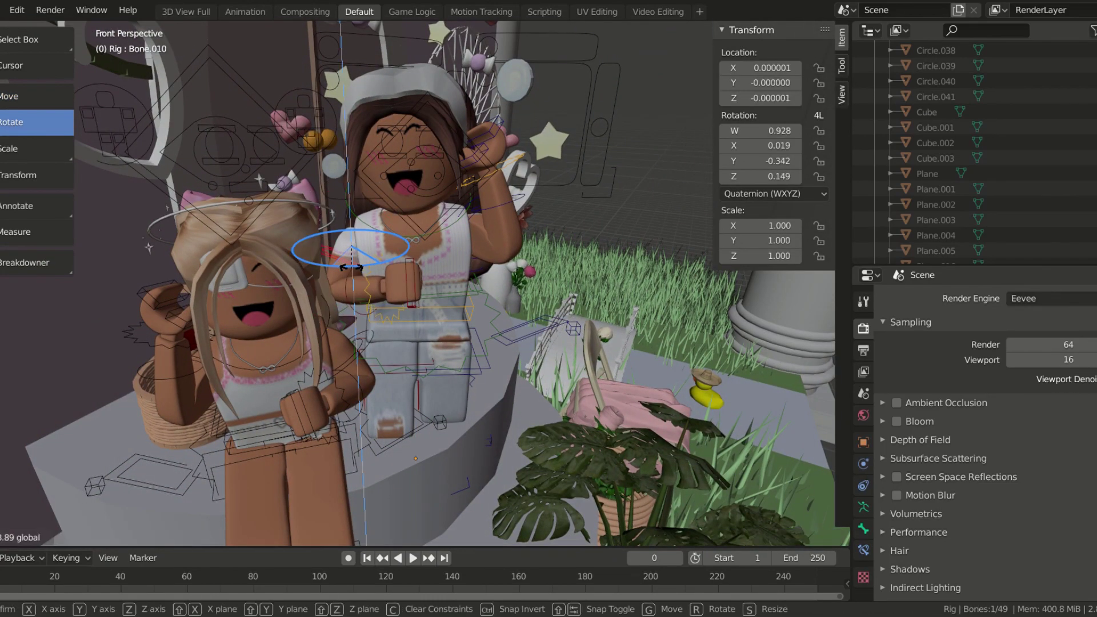
left_click(351, 267)
key("r")
left_click(330, 241)
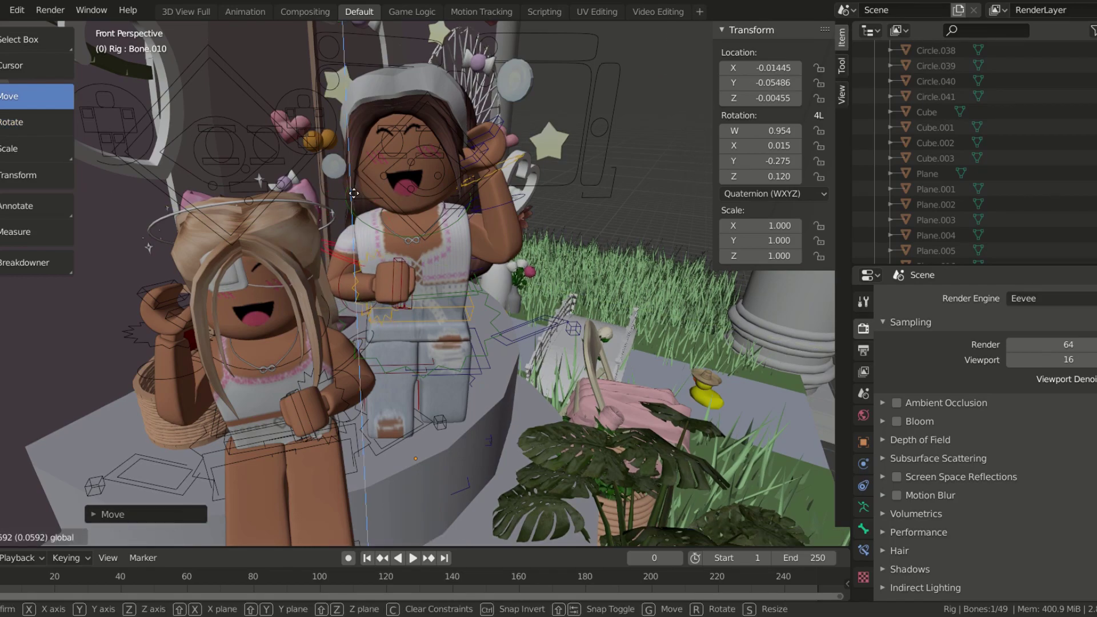
- Rotate the brunette's leg bone and select her foot bone
middle_click_drag(329, 241, 440, 300)
scroll(440, 299, "up", 5)
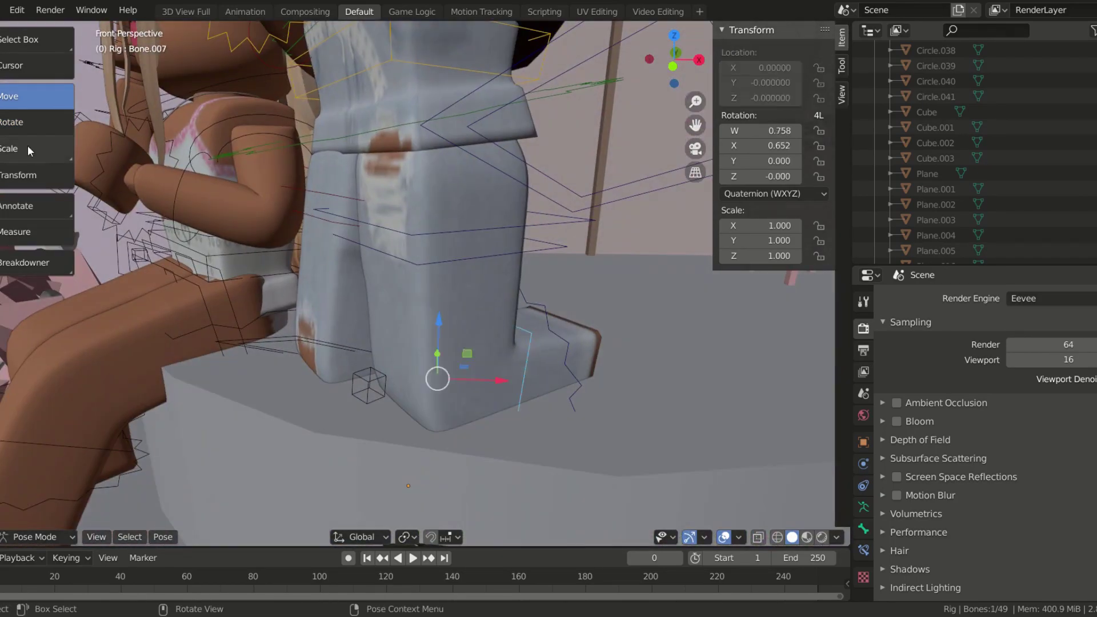
left_click(11, 122)
left_click_drag(437, 343, 423, 326)
key("shift+grave")
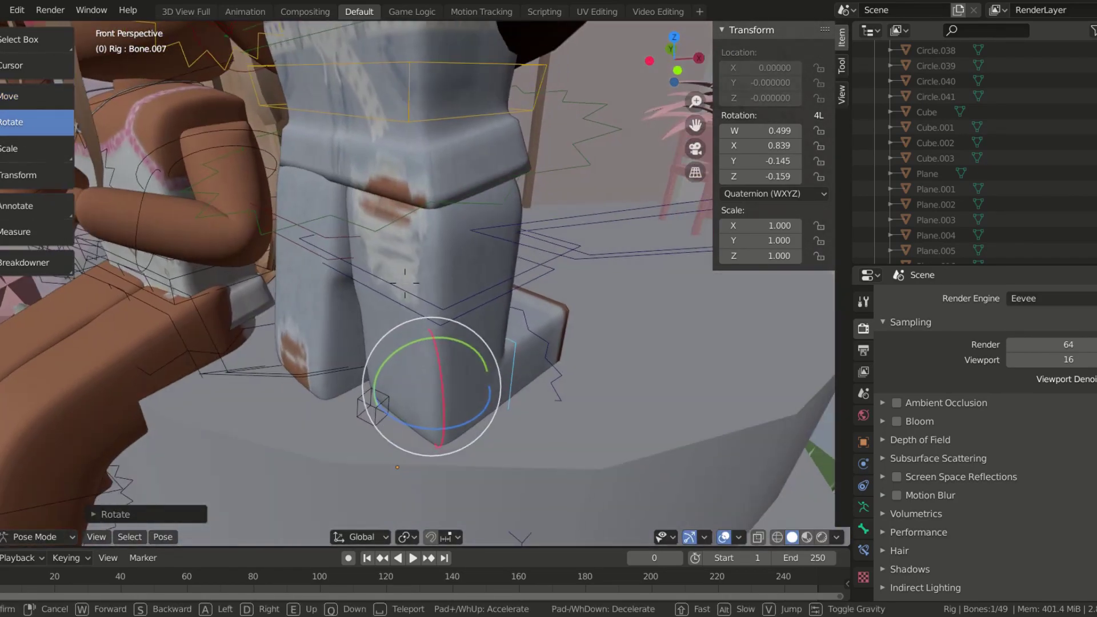
left_click(585, 316)
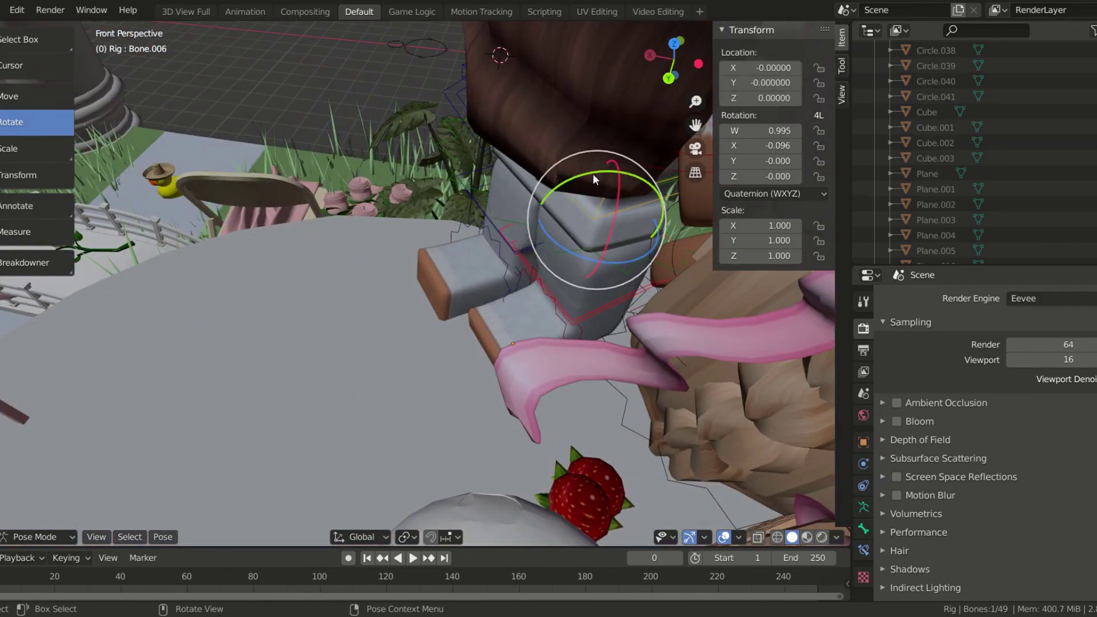
middle_click_drag(592, 173, 475, 262)
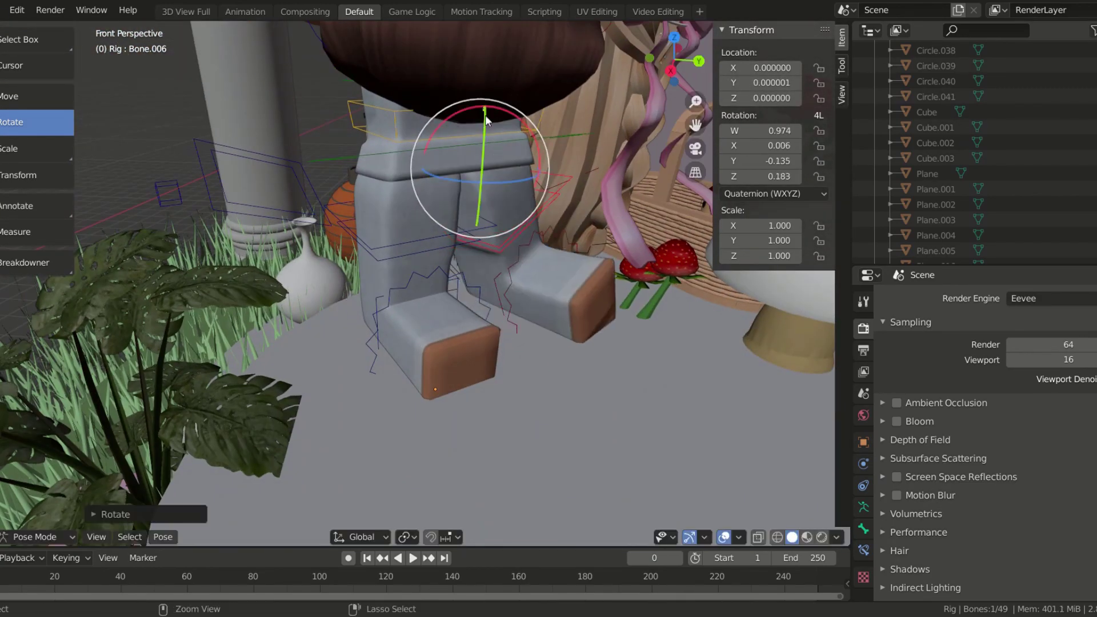
left_click(485, 276)
right_click(495, 279)
- Rotate the leg bone into a natural standing stance, then view both characters
middle_click_drag(492, 282, 156, 368)
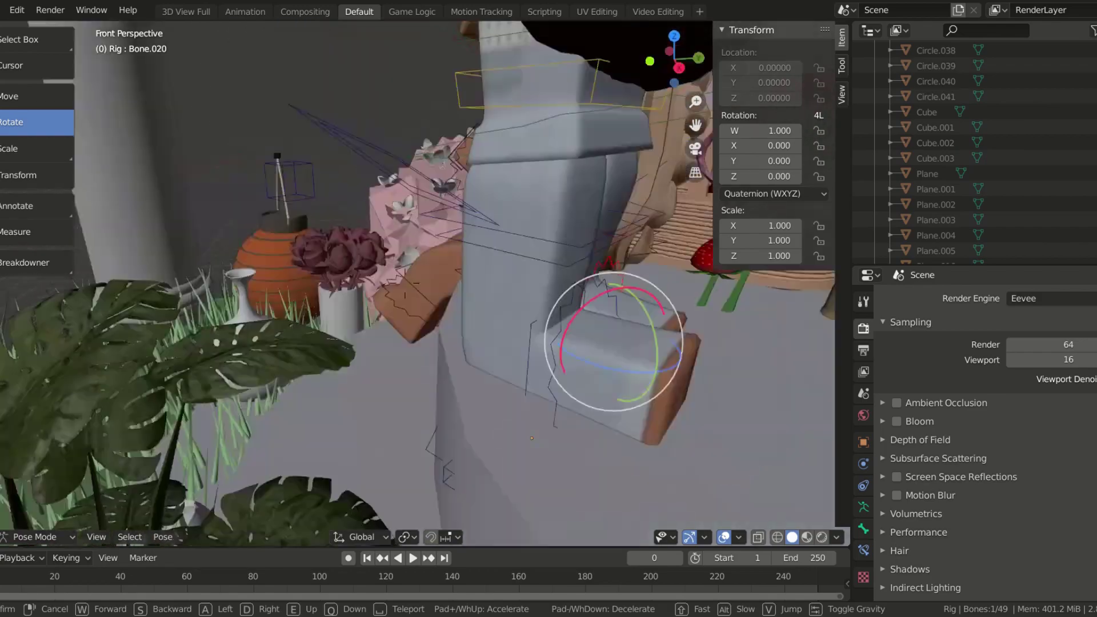
scroll(183, 363, "down", 5)
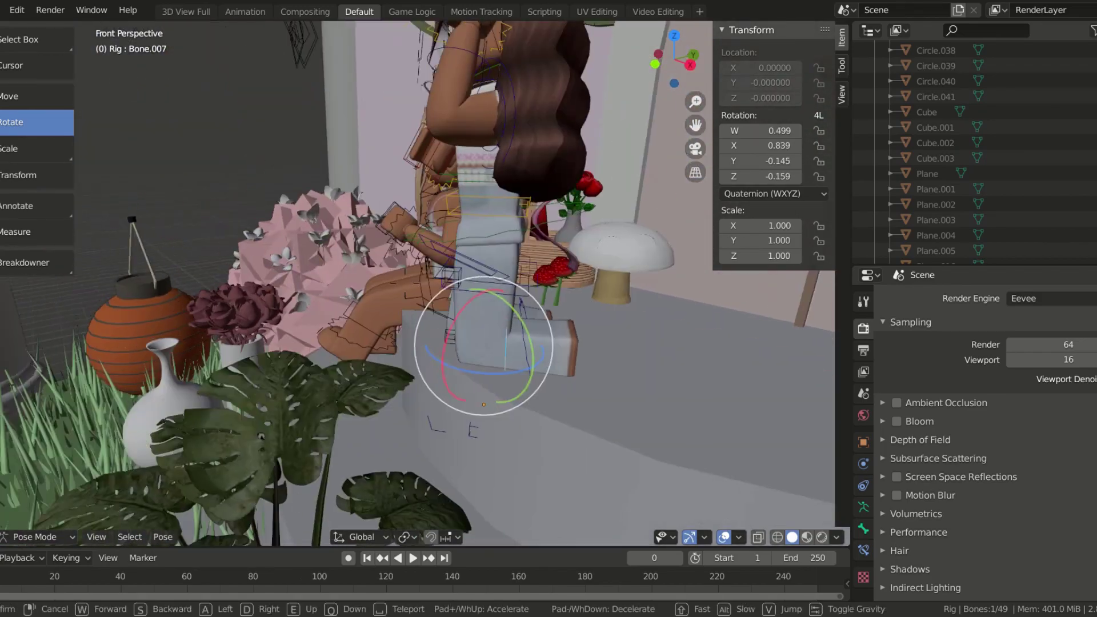
key("r")
key("s")
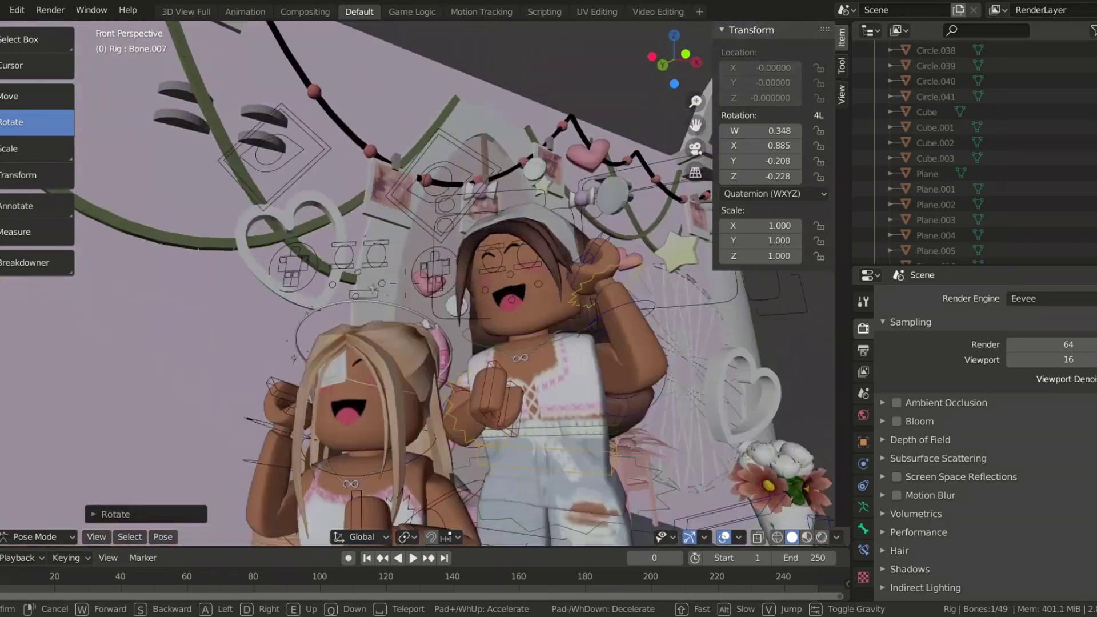
left_click(405, 282)
scroll(343, 278, "up", 5)
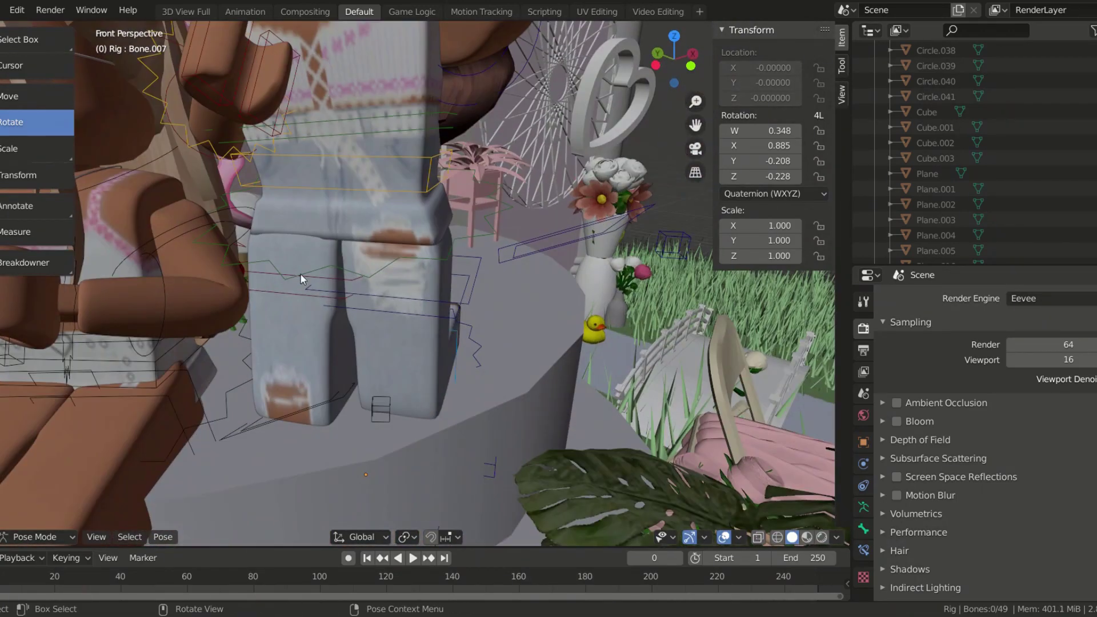
left_click(273, 182)
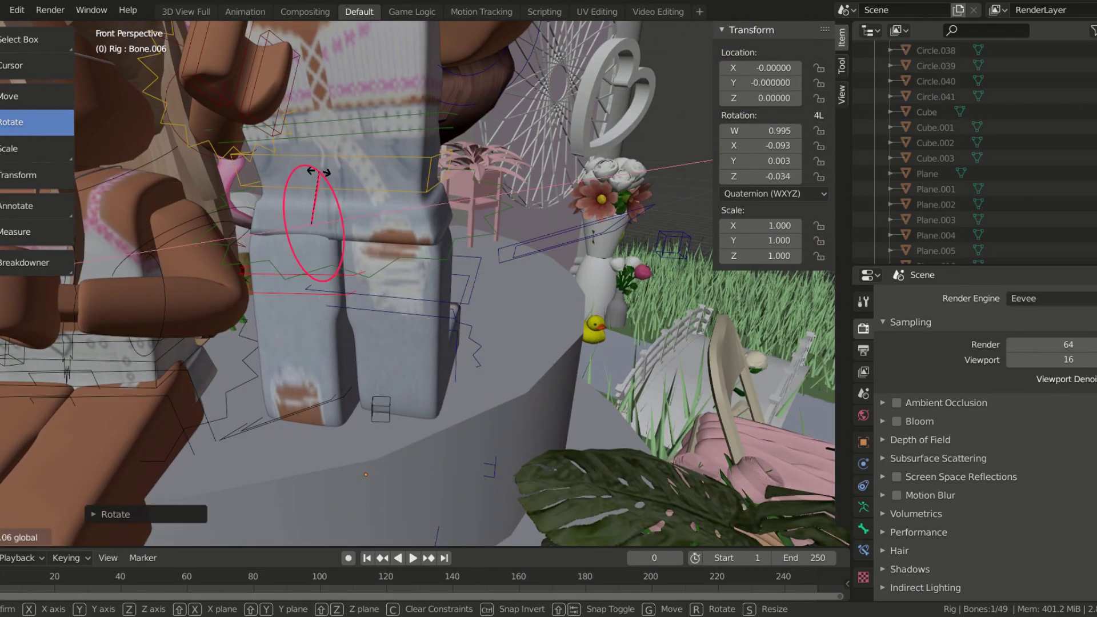
key("shift+grave")
key("s")
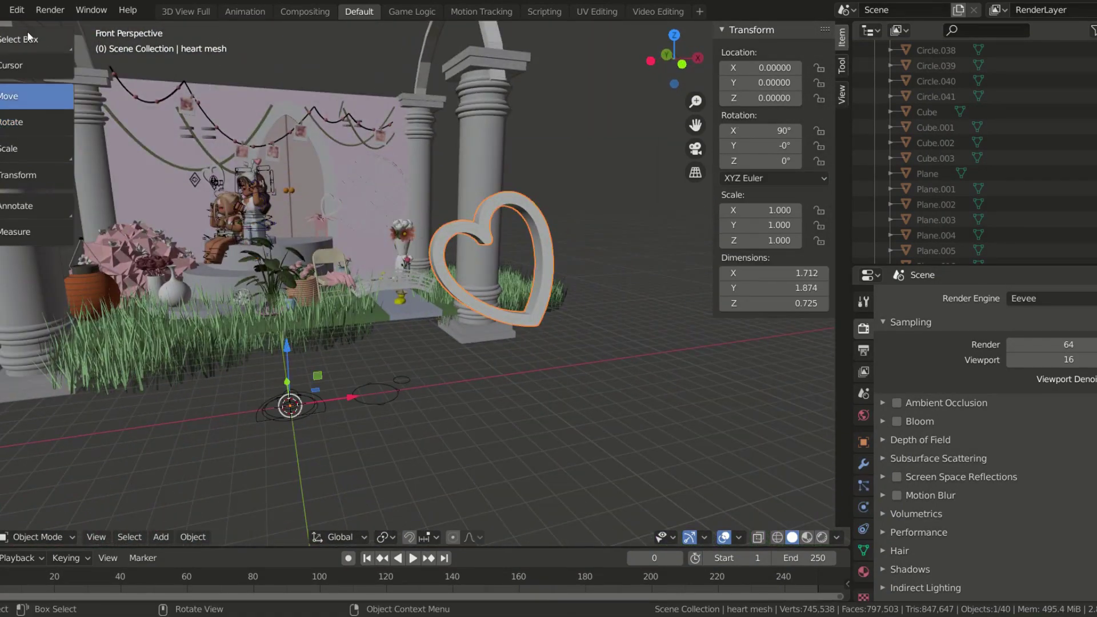
- Give the heart a Glossy BSDF surface with a pink colour
key("shift+grave")
key("w")
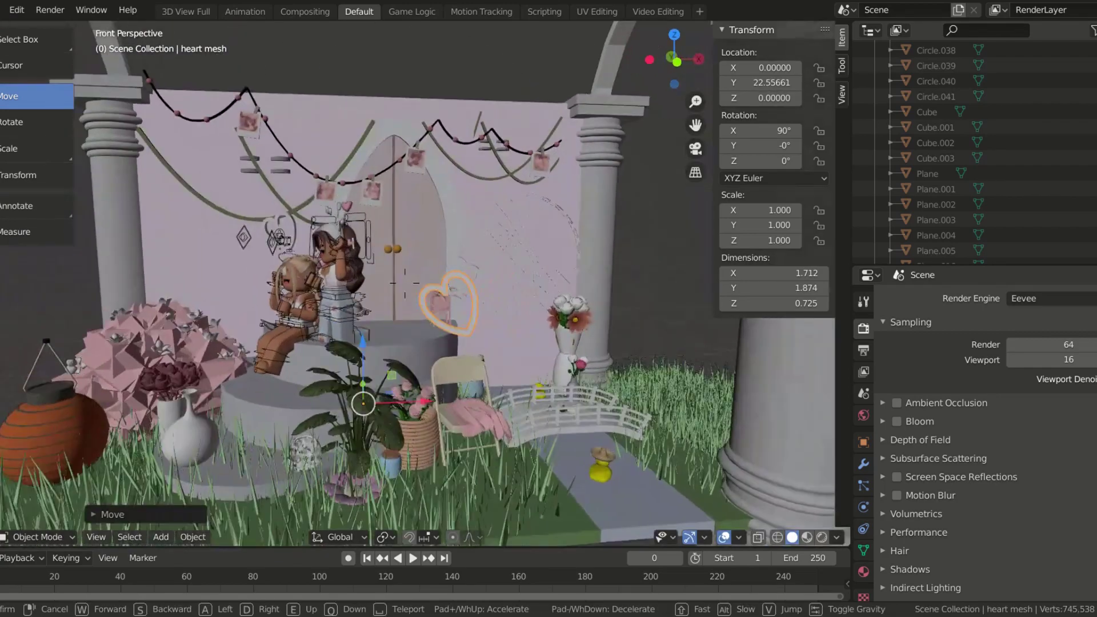
key("Return")
left_click(864, 556)
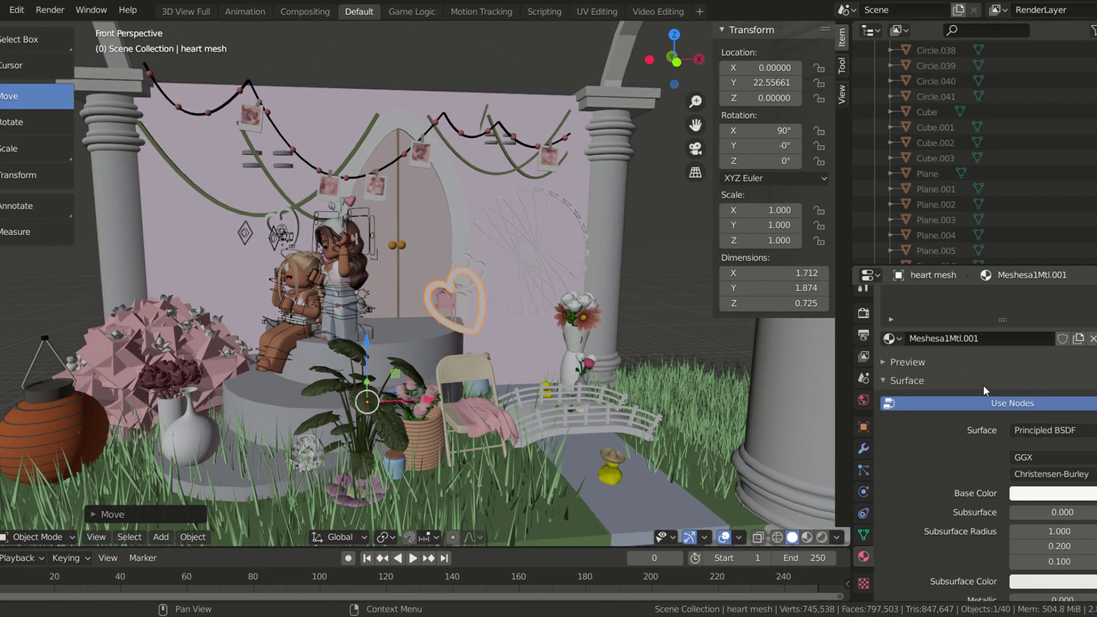
left_click(1016, 402)
left_click(972, 119)
left_click(1051, 427)
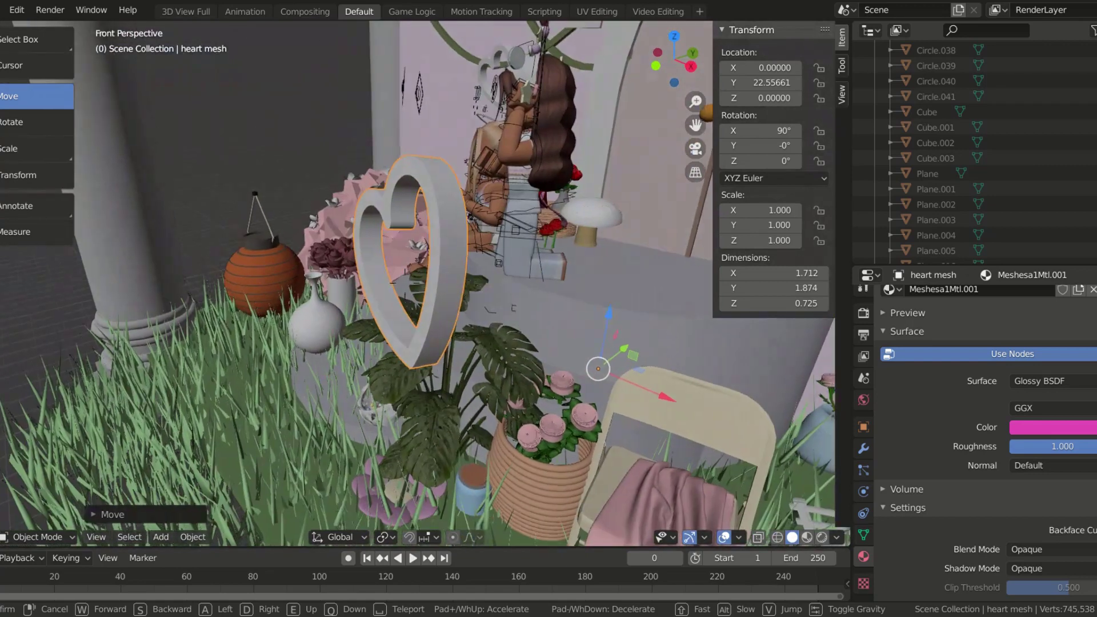
left_click(17, 9)
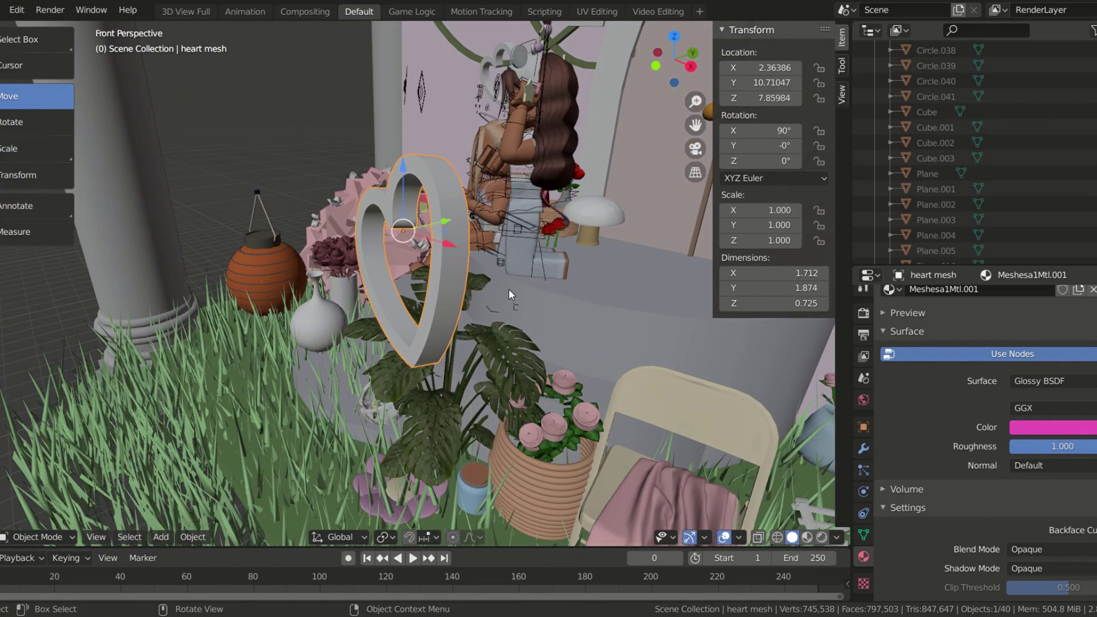
scroll(1018, 468, "down", 3)
scroll(1026, 451, "up", 5)
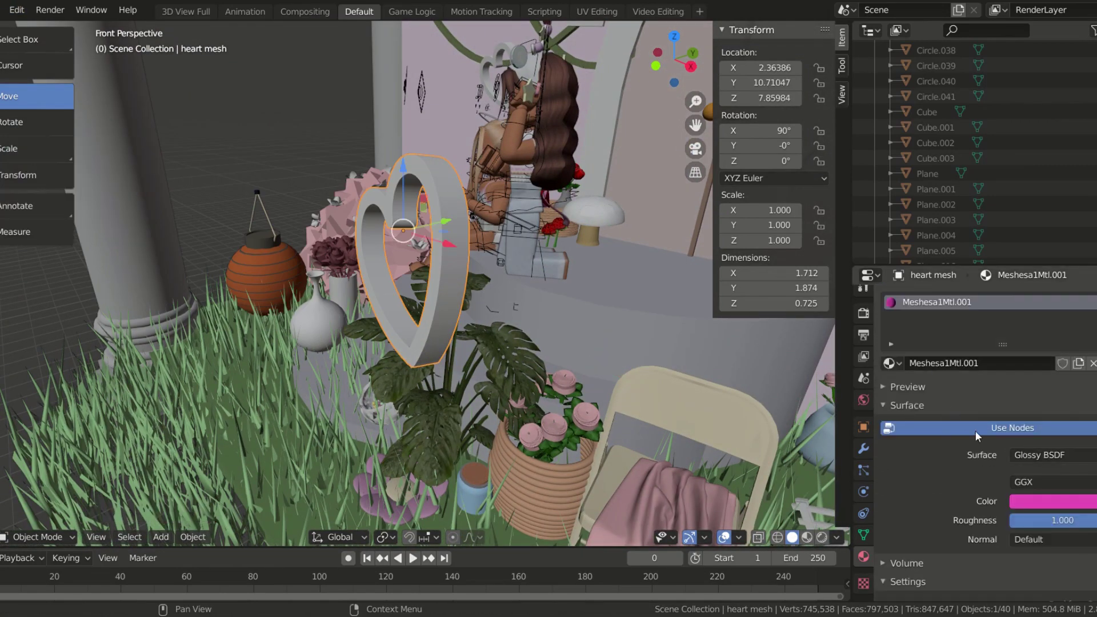
left_click(1029, 455)
left_click(1029, 455)
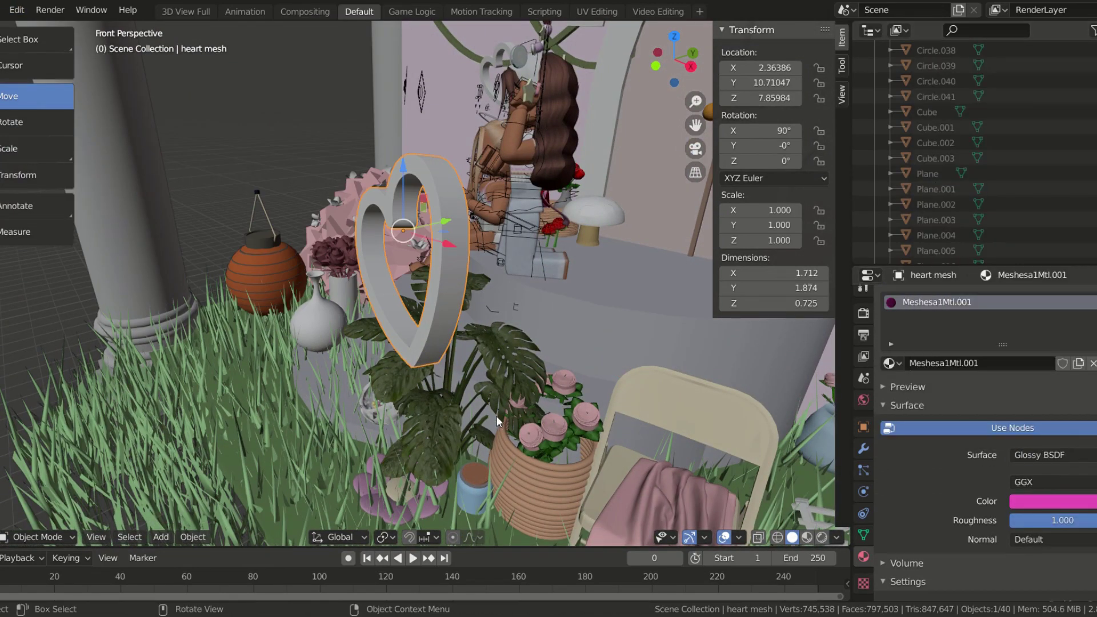
- Tilt the heart and place it beside the two avatars on the platform
key("shift+grave")
key("s")
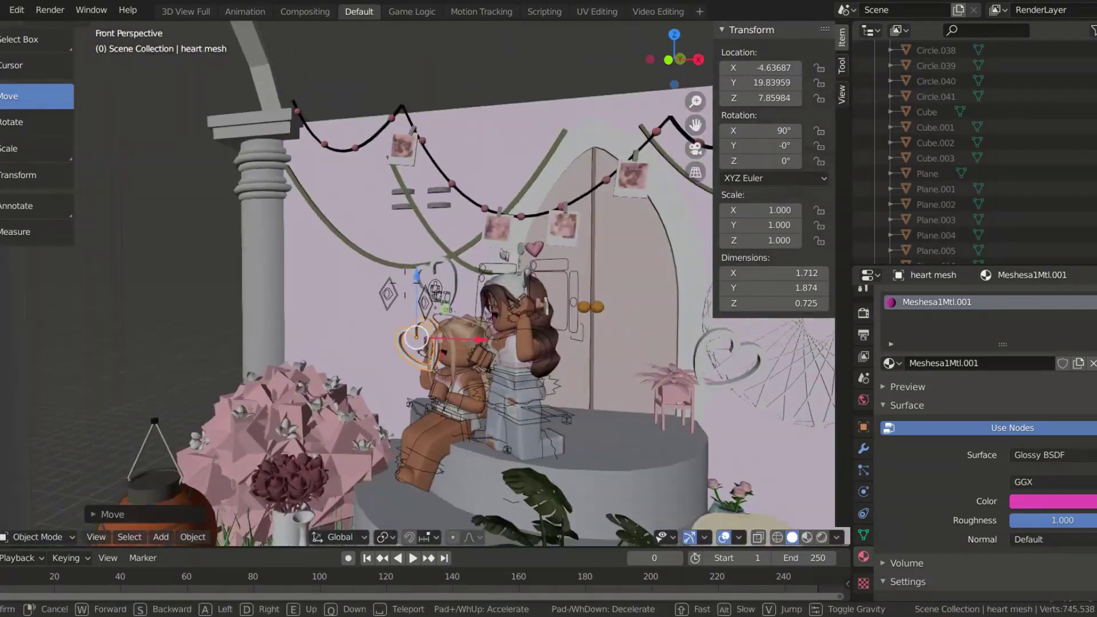
key("w")
left_click(378, 293)
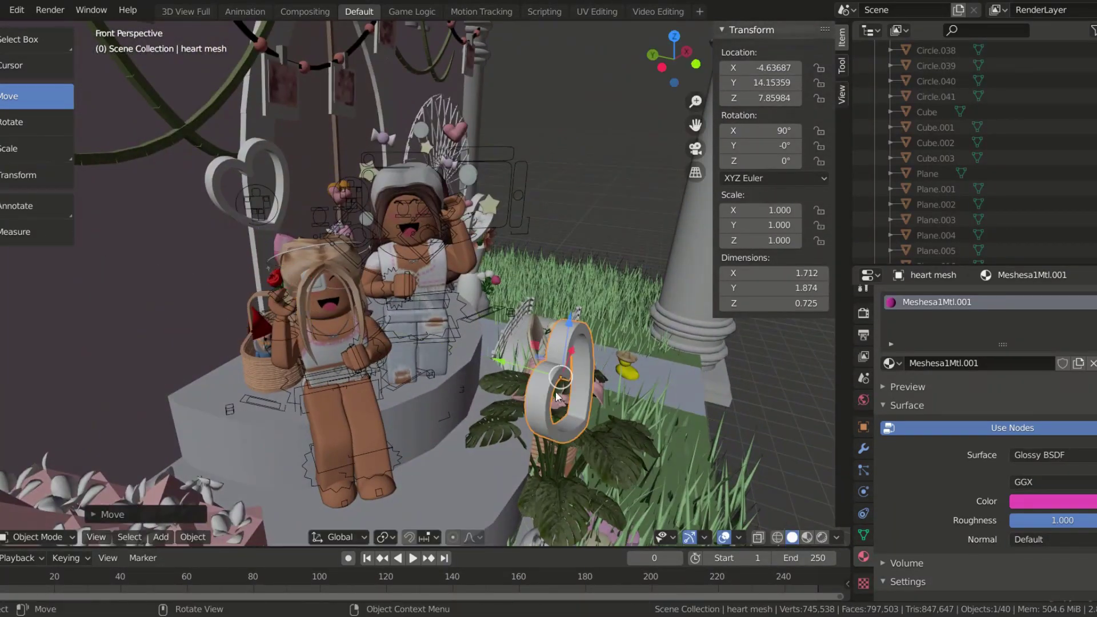
left_click_drag(530, 401, 548, 394)
left_click(34, 96)
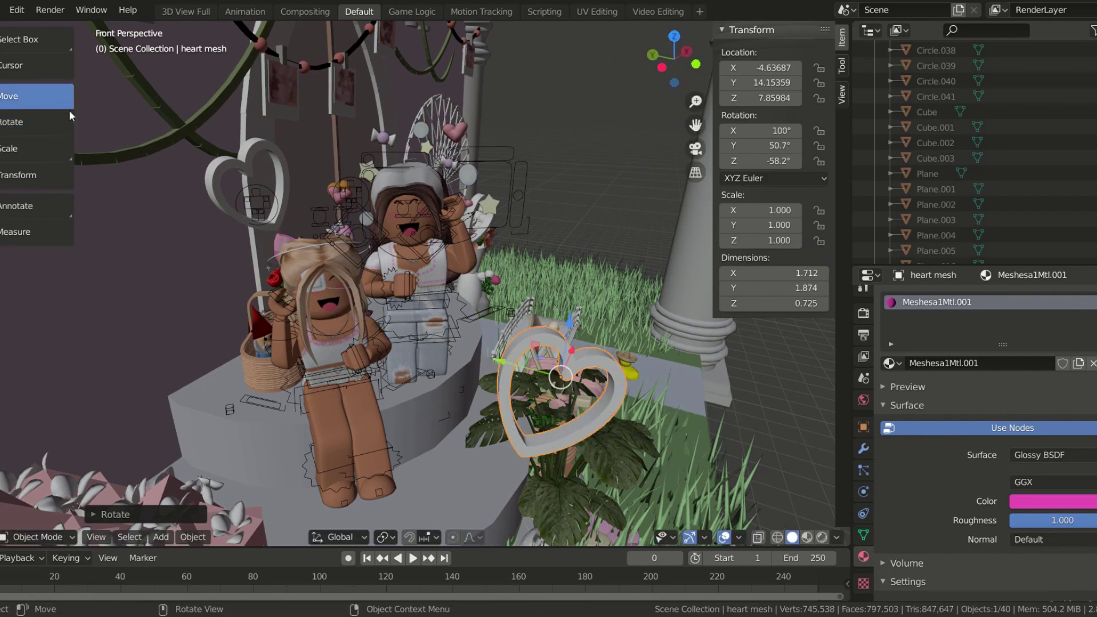
key("shift+grave")
left_click(406, 288)
key("g")
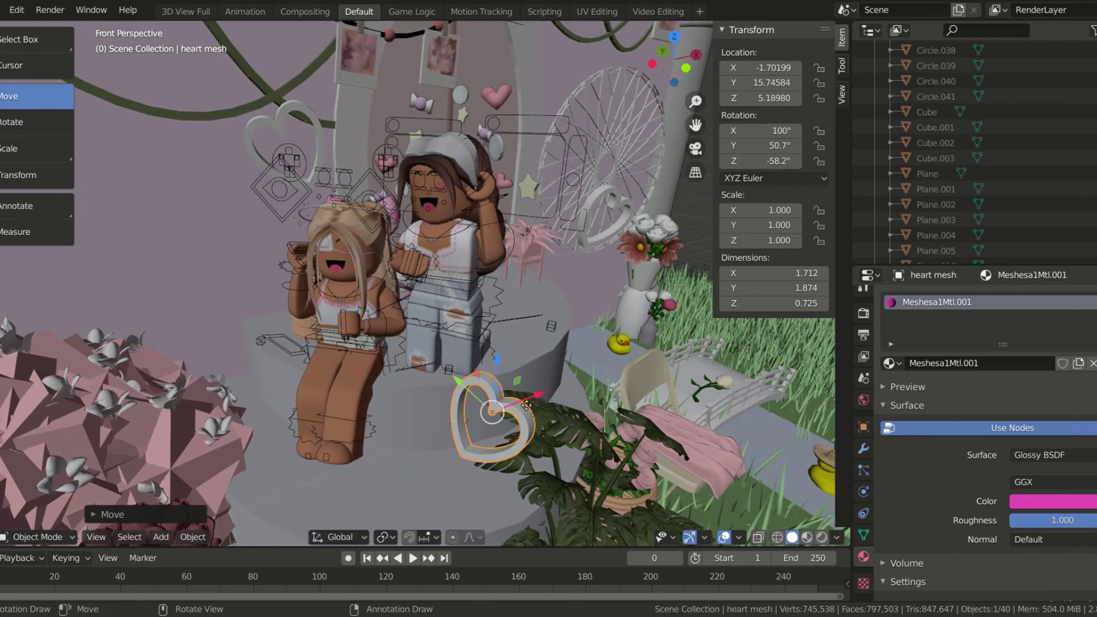
left_click(486, 347)
- Tilt the heart further and scale it down to about 0.385
key("w")
middle_click_drag(487, 347, 351, 132)
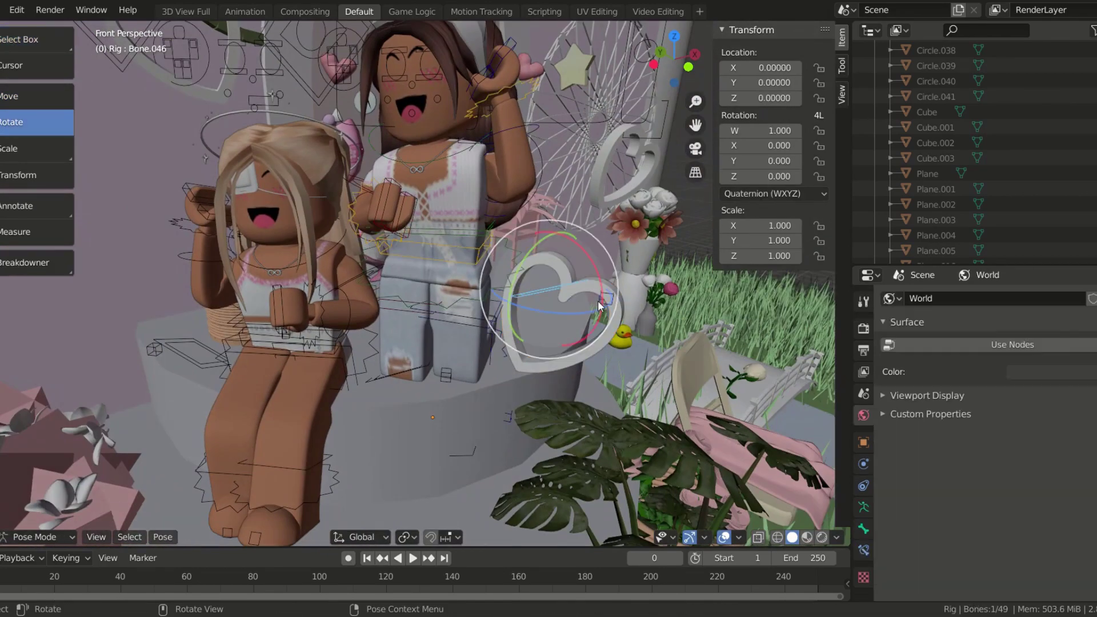
mouse_move(578, 248)
left_mouse_down()
mouse_move(594, 260)
mouse_move(554, 319)
left_mouse_up()
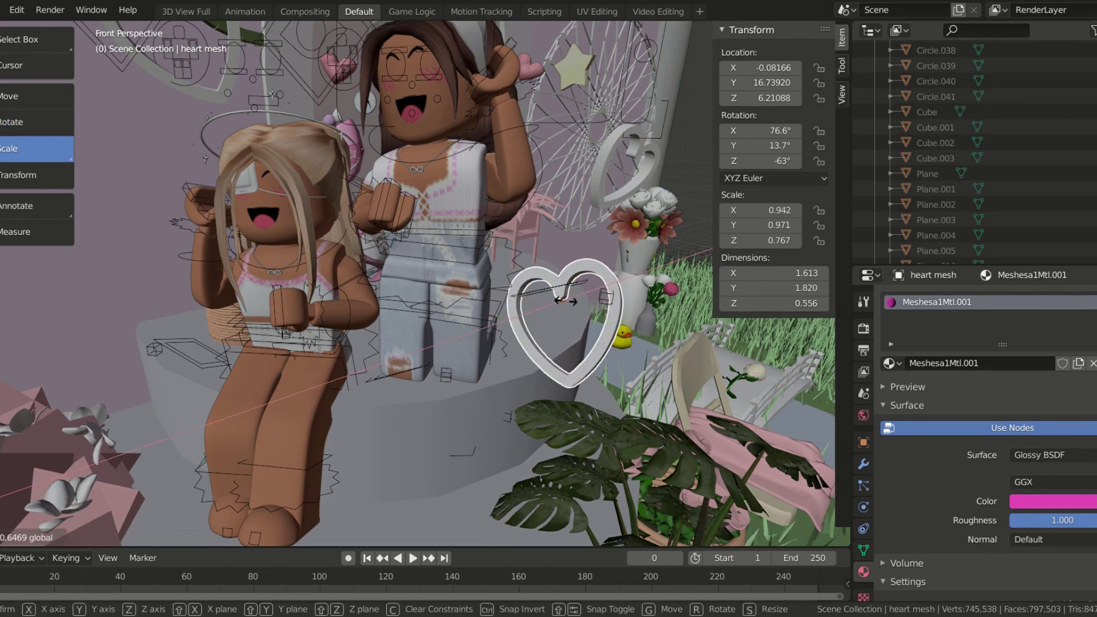
left_click_drag(571, 295, 581, 294)
middle_click_drag(581, 294, 595, 297)
left_click_drag(595, 297, 524, 318)
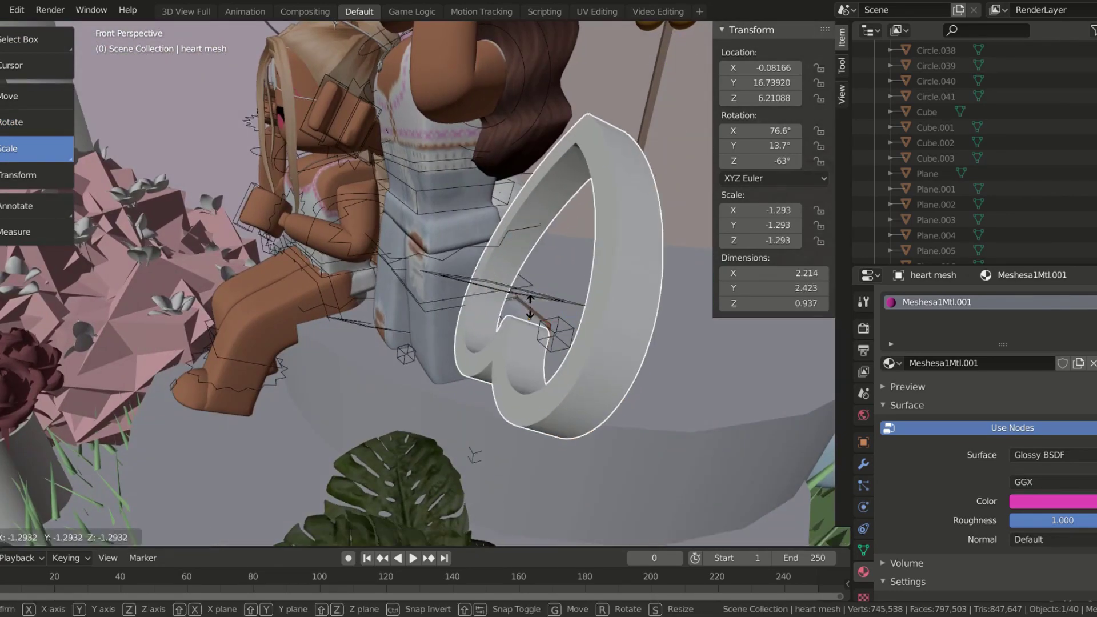
left_click(528, 334)
- Move the heart above the characters and copy it for more hearts
middle_click_drag(529, 334, 84, 162)
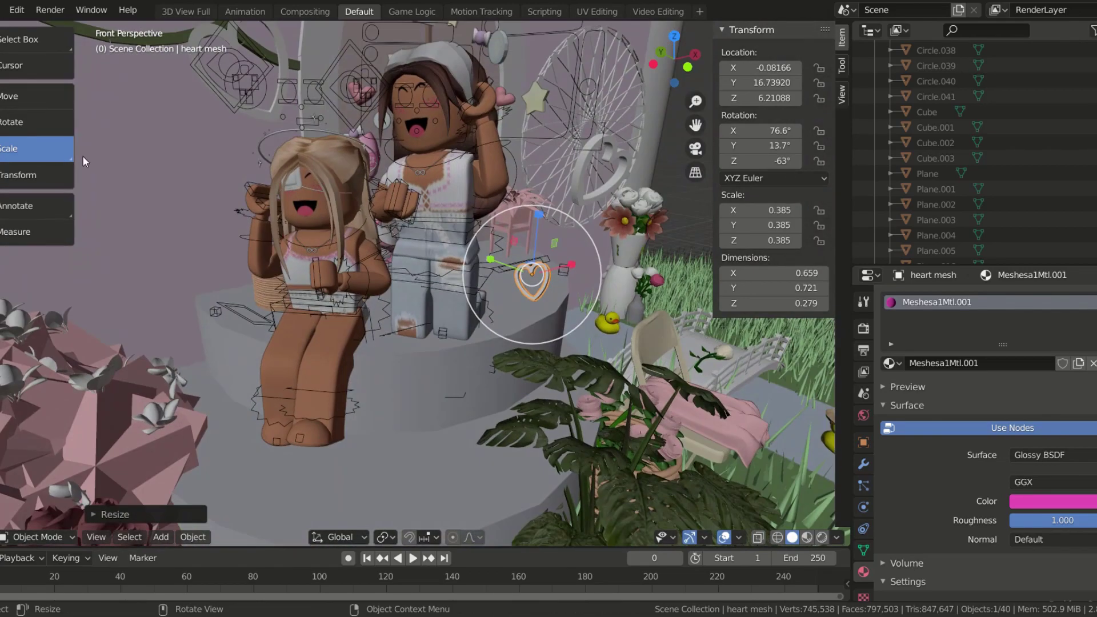
left_click(551, 37)
middle_click_drag(550, 37, 475, 248)
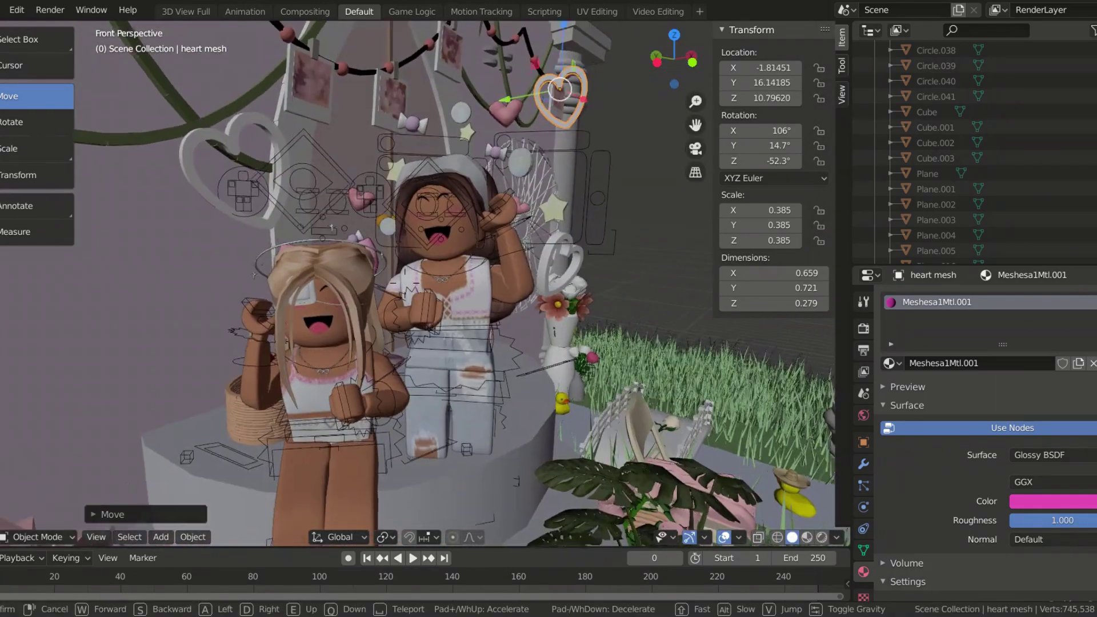
left_click(407, 288)
key("ctrl+c")
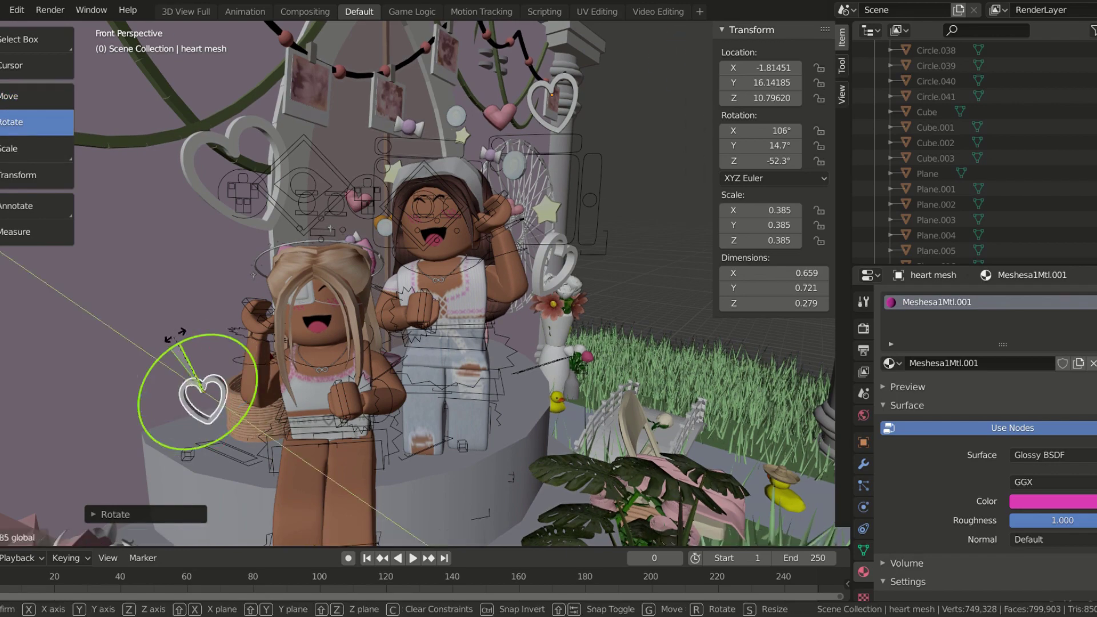
middle_click_drag(233, 375, 365, 139, "shift")
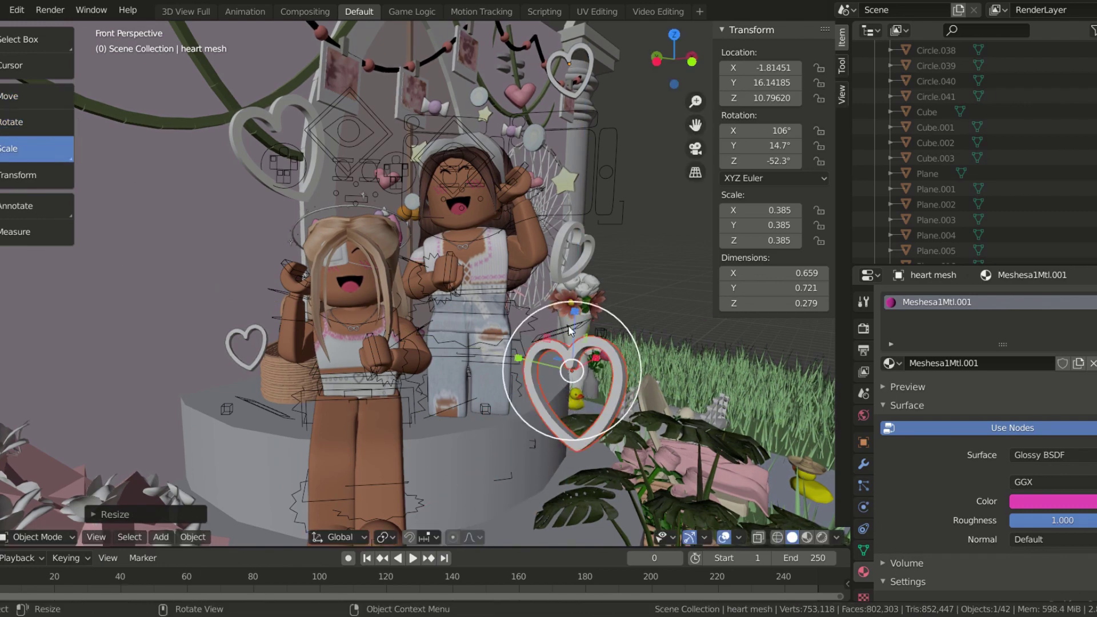
left_click(657, 225)
key("Up")
key("shift+grave")
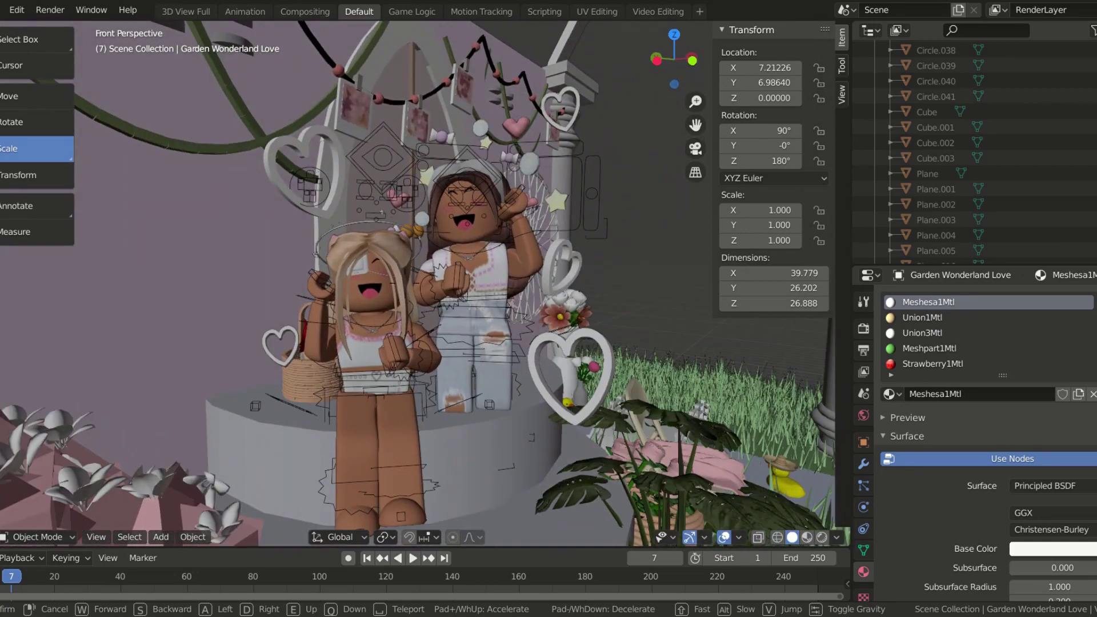
- Switch to rendered preview, add a Sun light, and scale it along Z
key("z")
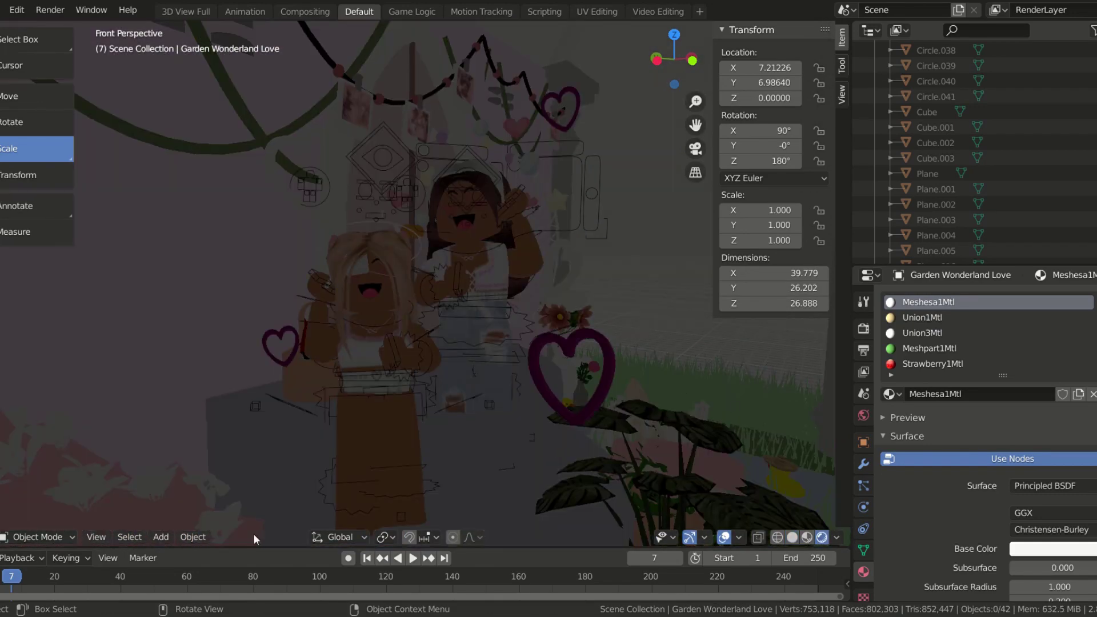
key("shift+a")
left_click(308, 350)
key("KP_Decimal")
key("s")
key("z")
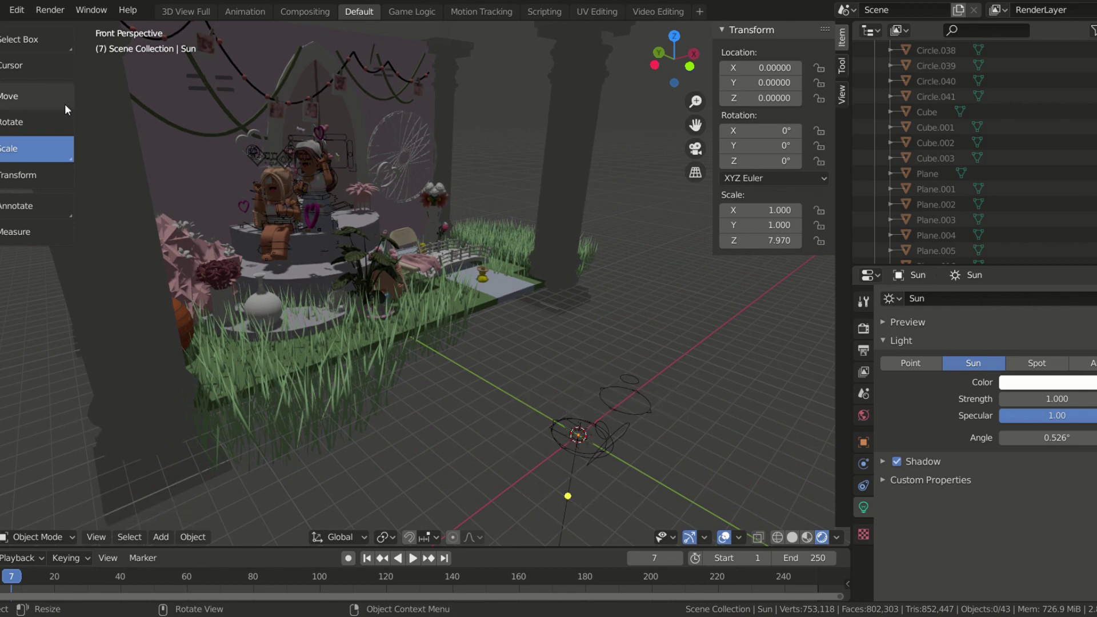
left_click(243, 220)
key("KP_Decimal")
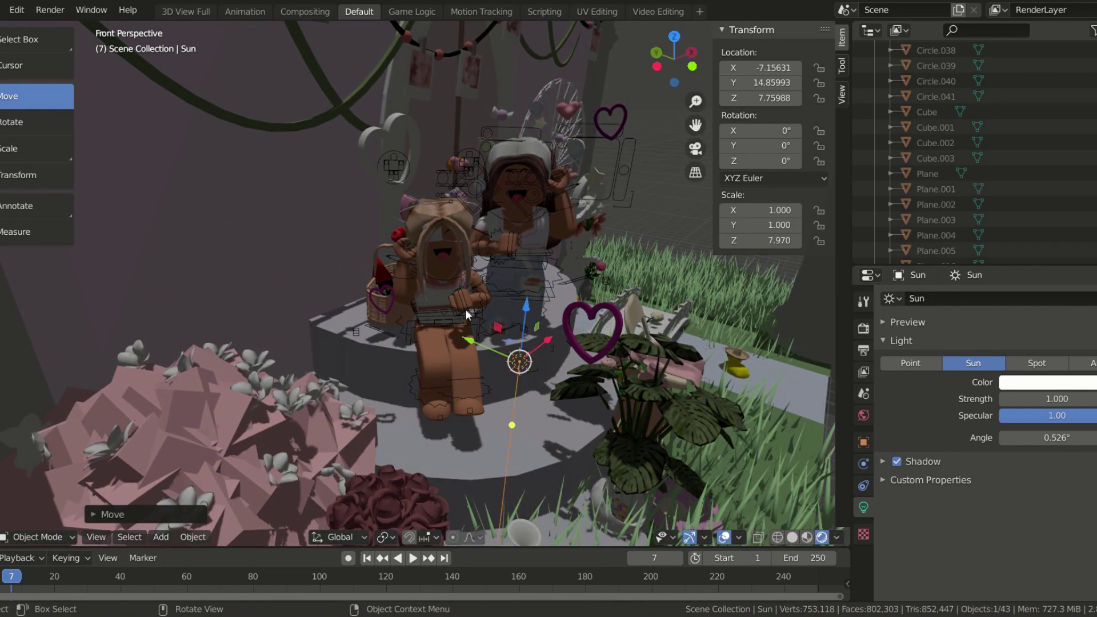
- Angle the sun to Y -73.4°, Z 13.5°, set strength 1.8, and tint its colour
left_click_drag(510, 333, 400, 228)
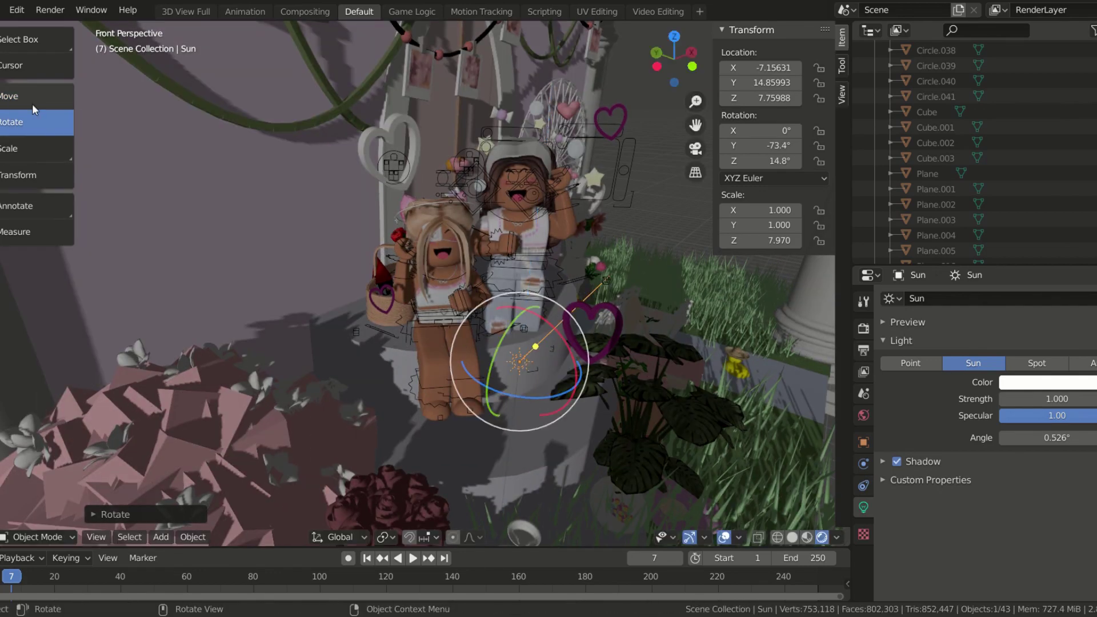
left_click(17, 137)
left_click_drag(403, 448, 411, 457)
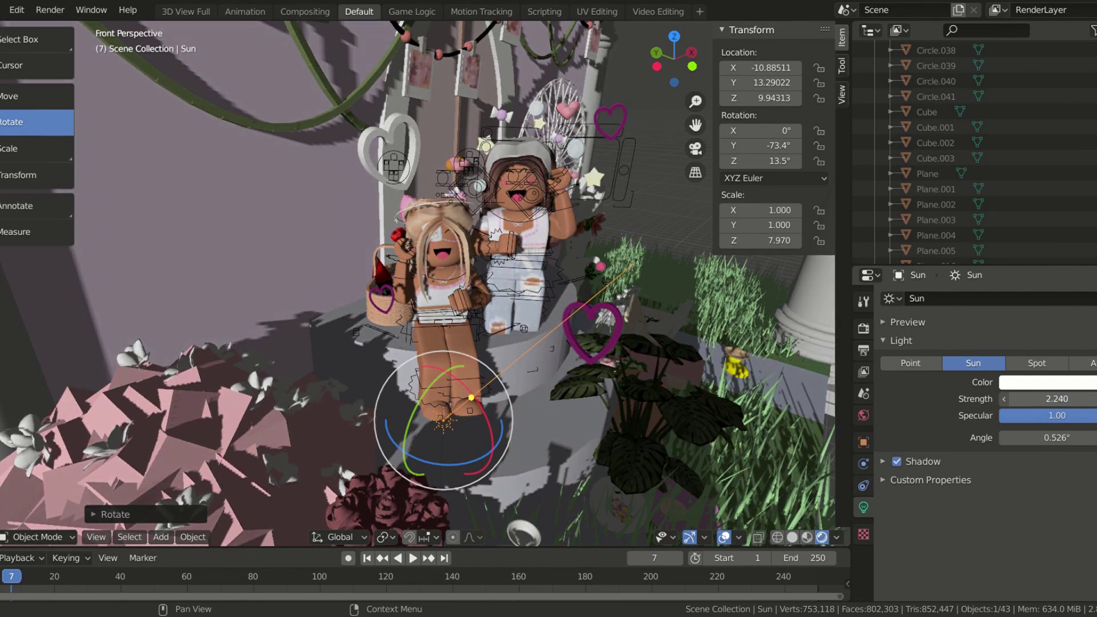
left_click_drag(1057, 398, 1028, 399)
left_click(1047, 382)
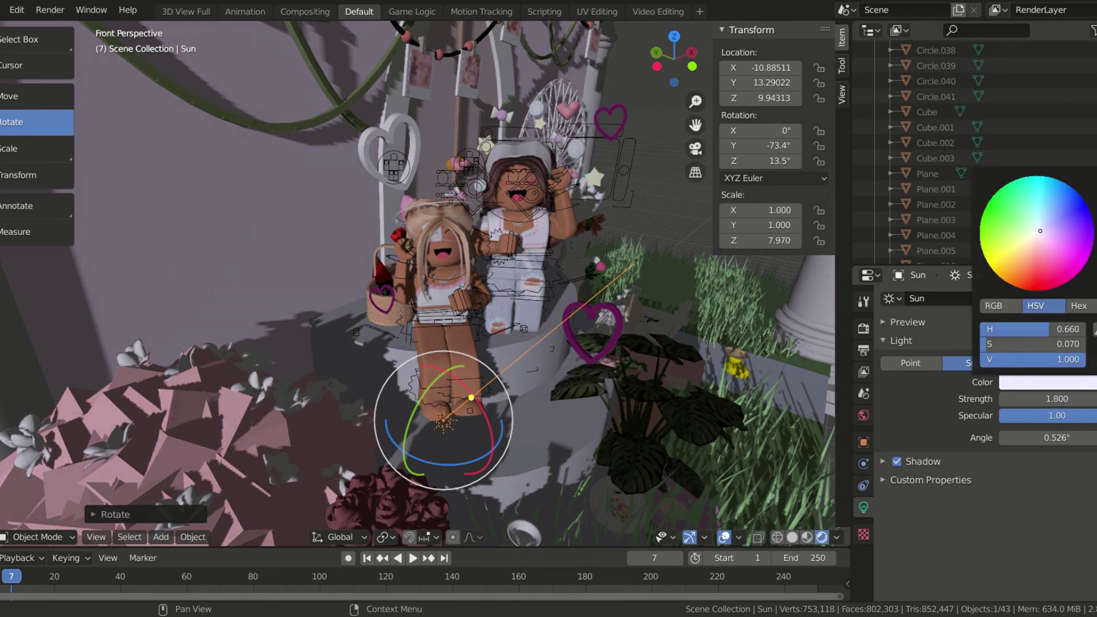
- Tint the purple heart by the plant pink, trying Glass BSDF before returning to Glossy
scroll(404, 283, "up", 3)
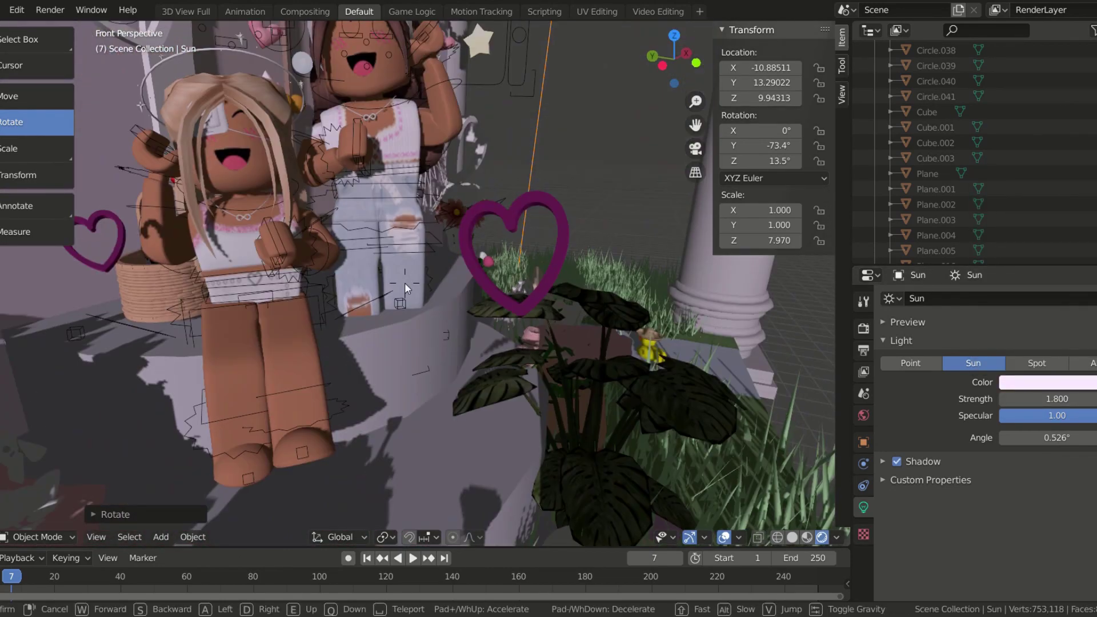
left_click(556, 235)
left_click(1052, 501)
left_click_drag(1061, 362, 1046, 342)
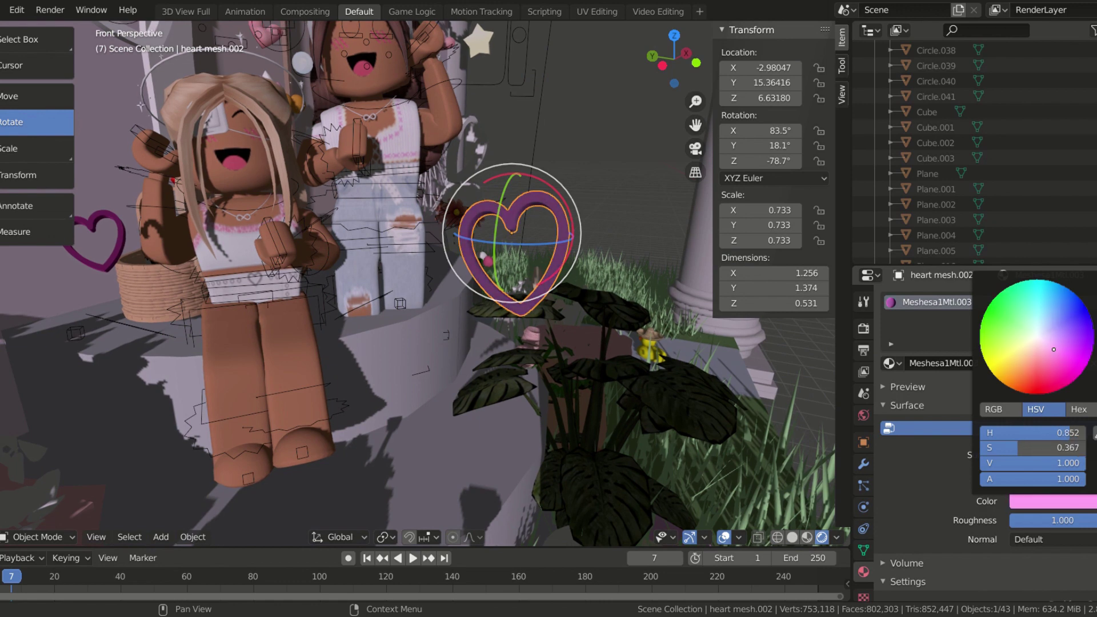
left_click(1051, 455)
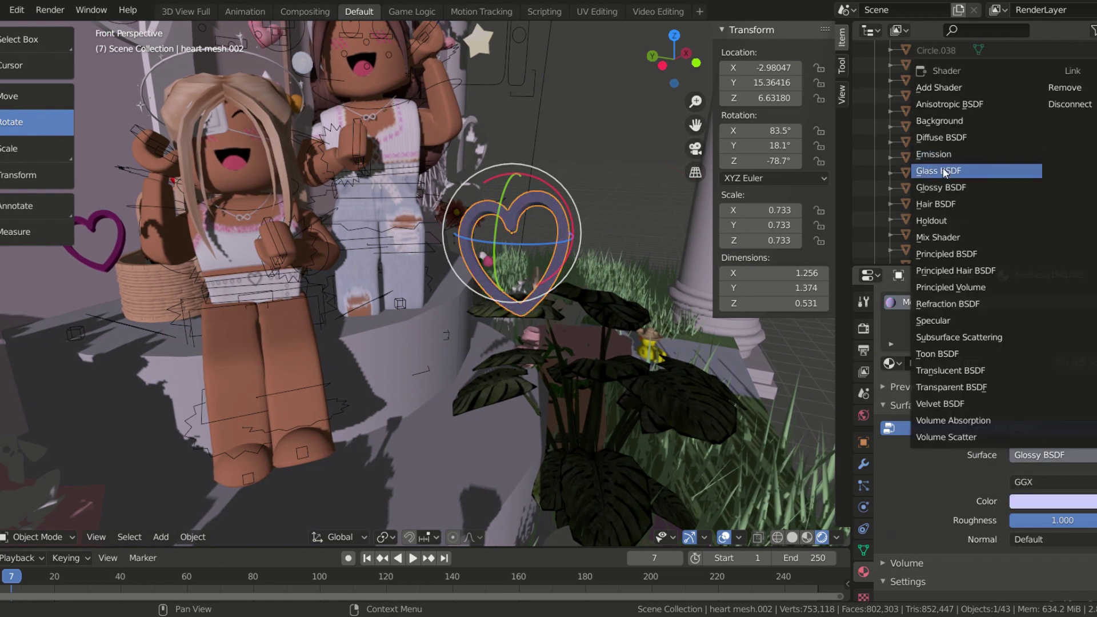
left_click(1006, 171)
left_click(1051, 501)
left_click_drag(1029, 432, 1045, 433)
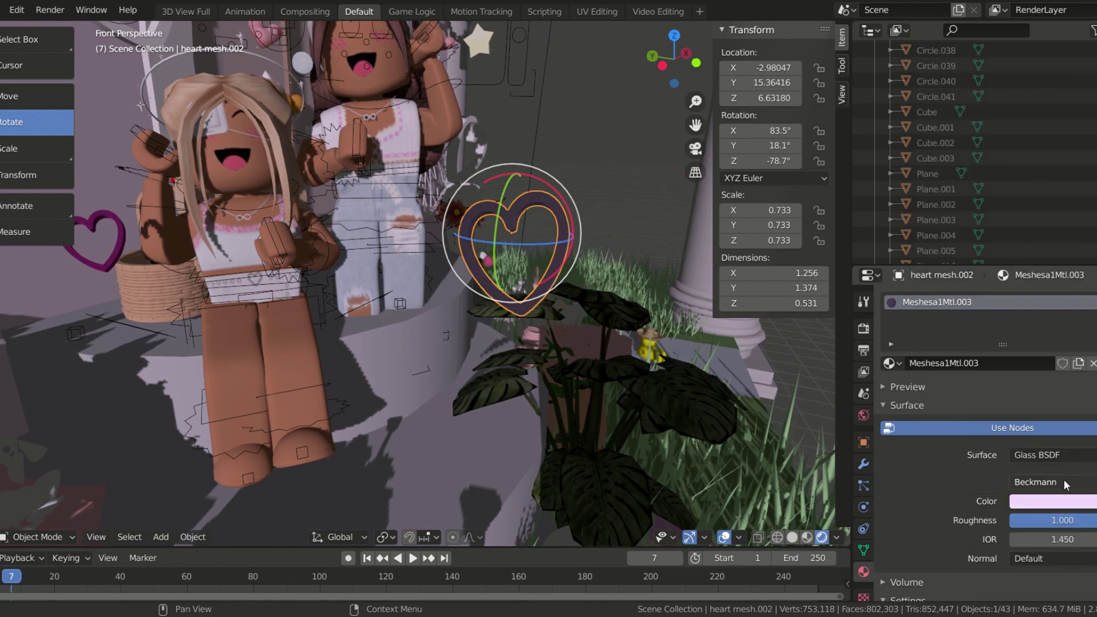
left_click(1029, 454)
left_click(941, 194)
left_click(1038, 501)
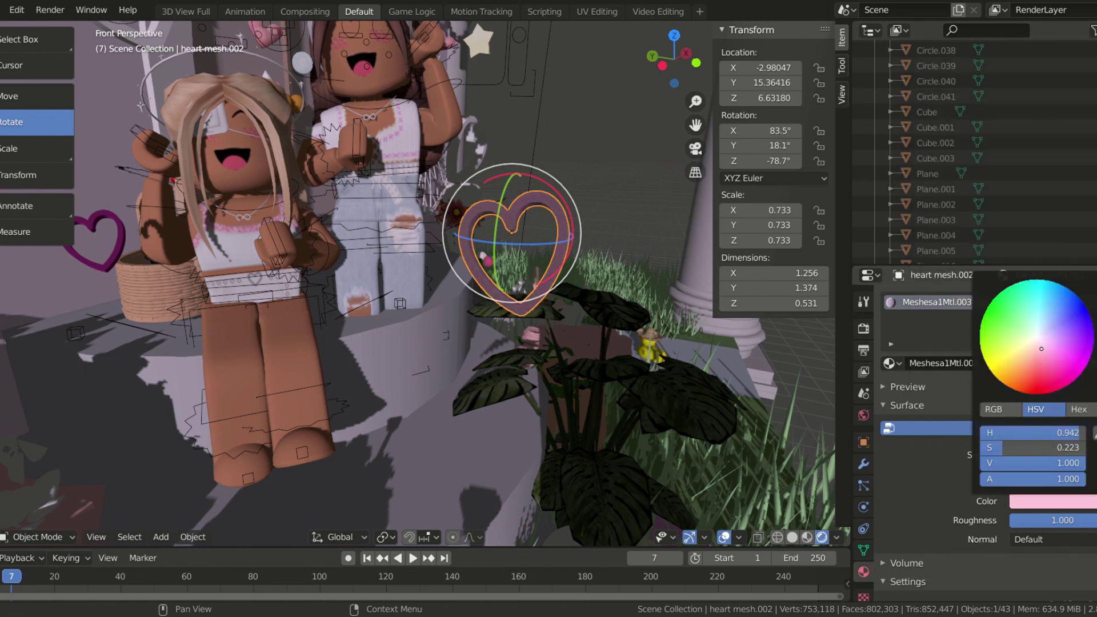
- Set the small heart by the basket to pale pink
middle_click_drag(400, 297, 229, 297)
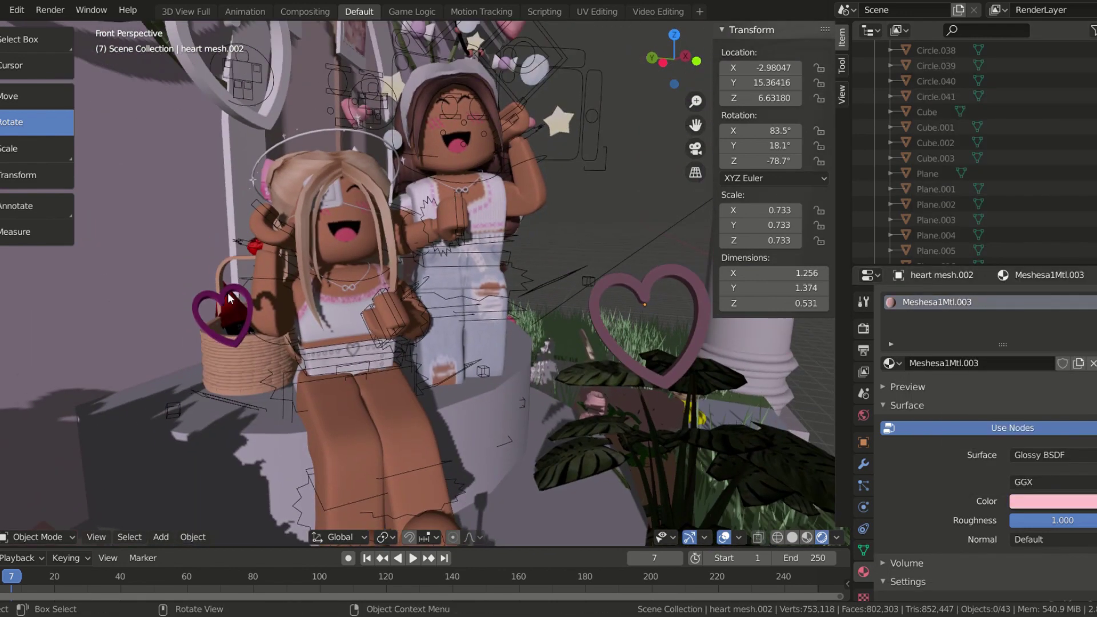
left_click(228, 297)
left_click(1051, 502)
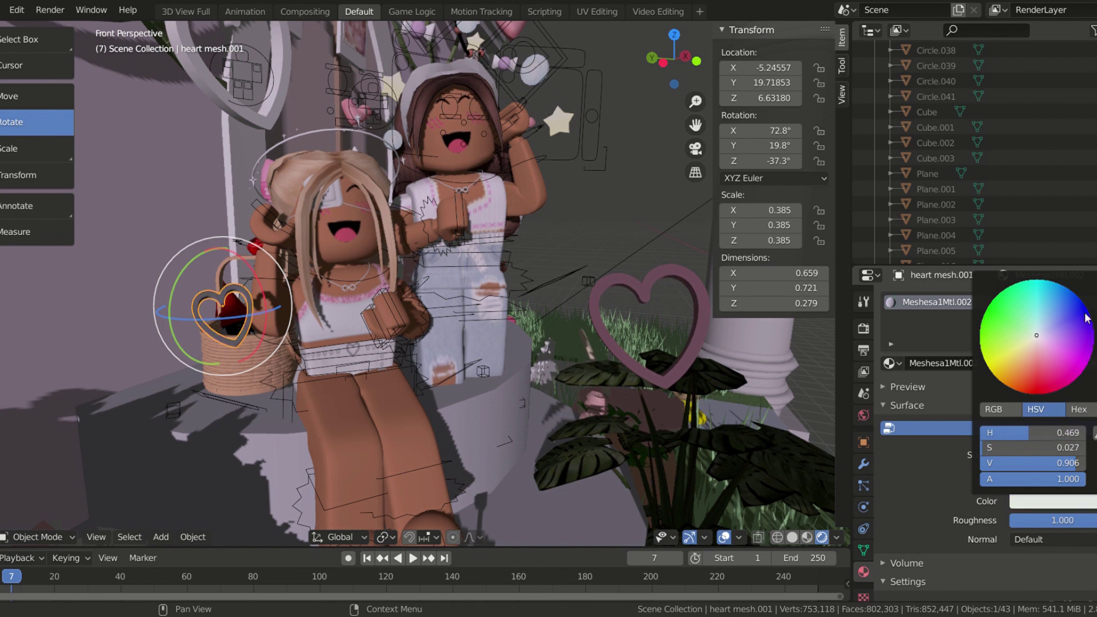
scroll(1087, 319, "up", 2)
mouse_move(1060, 347)
left_mouse_down()
mouse_move(1035, 321)
mouse_move(1046, 342)
left_mouse_up()
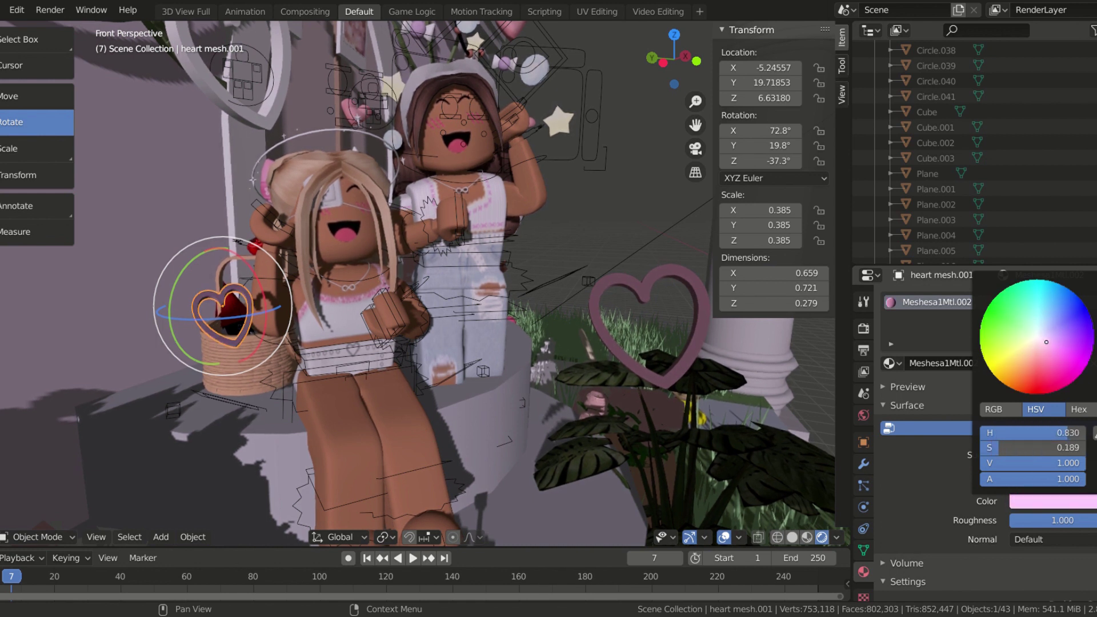
scroll(628, 286, "down", 3)
- Lower the arch heart slightly along Z and make it lavender
left_click(510, 215)
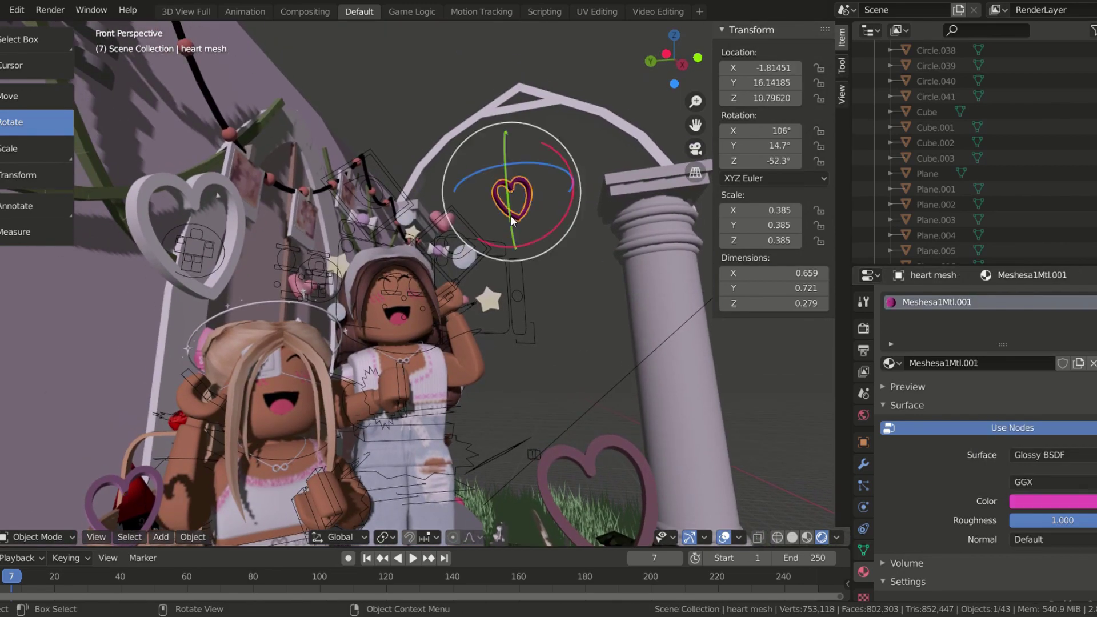
key("g")
key("z")
left_click(528, 217)
left_click(1051, 501)
left_click(1074, 349)
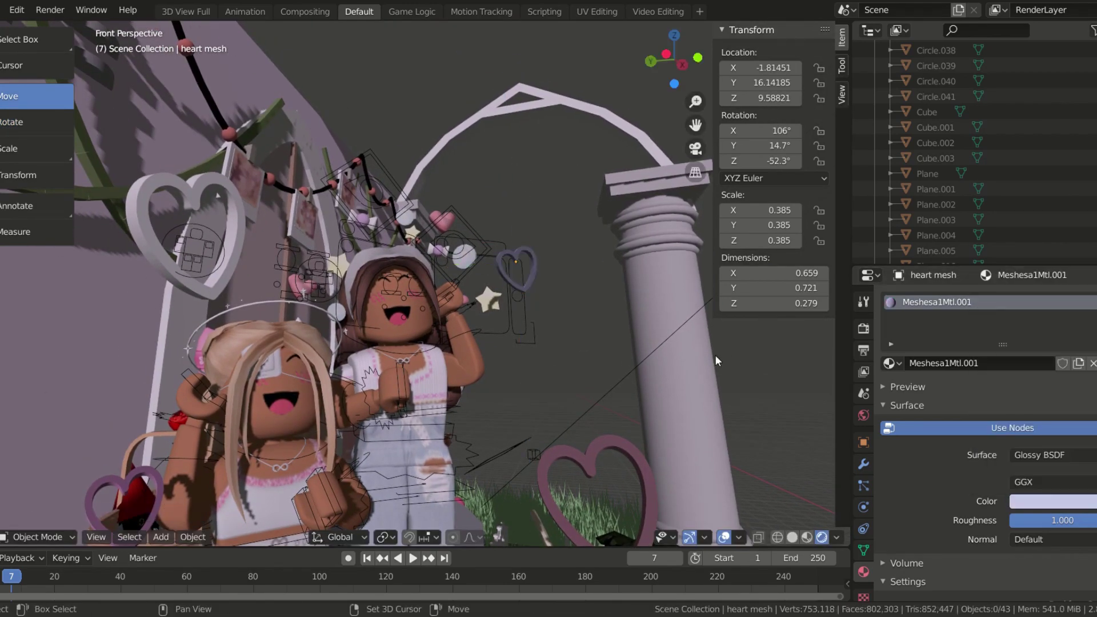
- Add a Point light to the scene
key("shift+grave")
key("s")
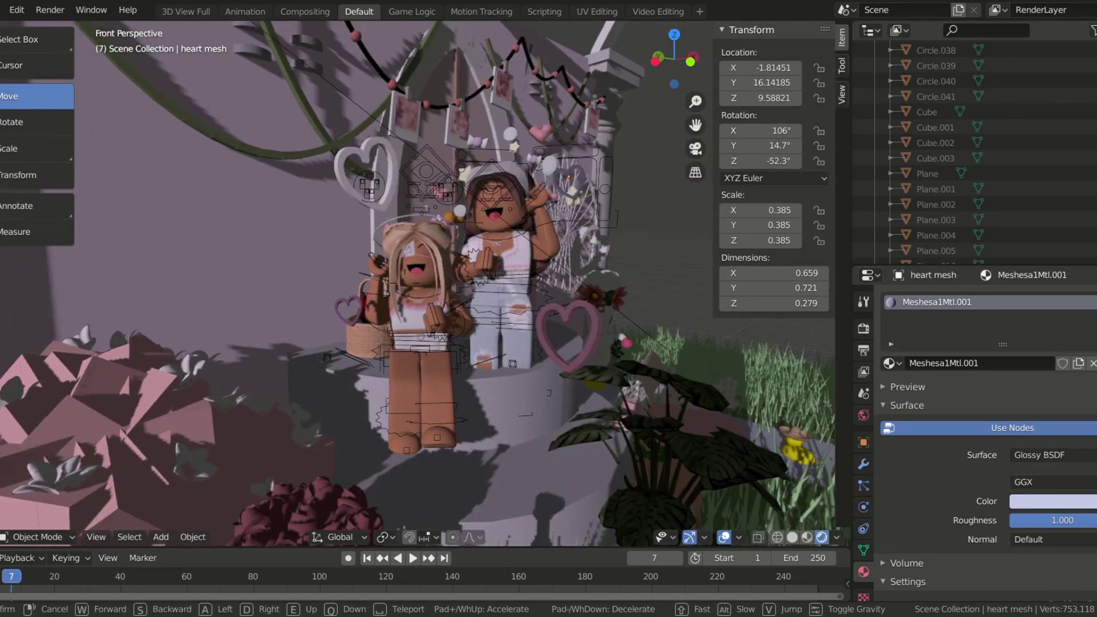
left_click(160, 541)
left_click(331, 292)
key("KP_Decimal")
- Place the new point light beside the avatars and raise its power to about 30
scroll(584, 512, "down", 3)
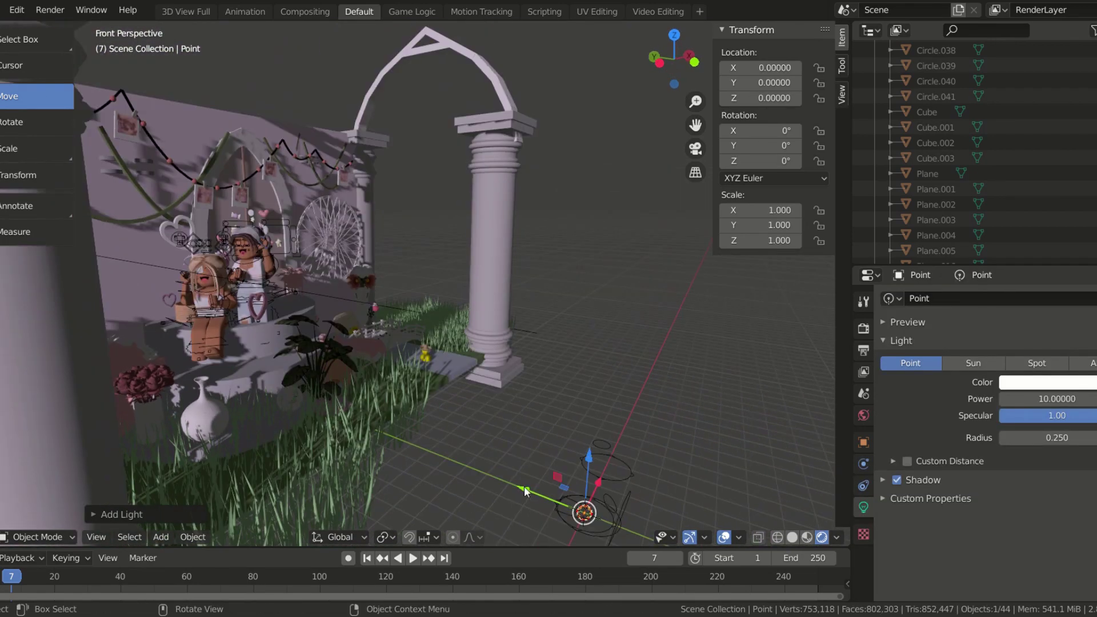
key("g")
left_click(194, 308)
left_click_drag(1058, 399, 1086, 399)
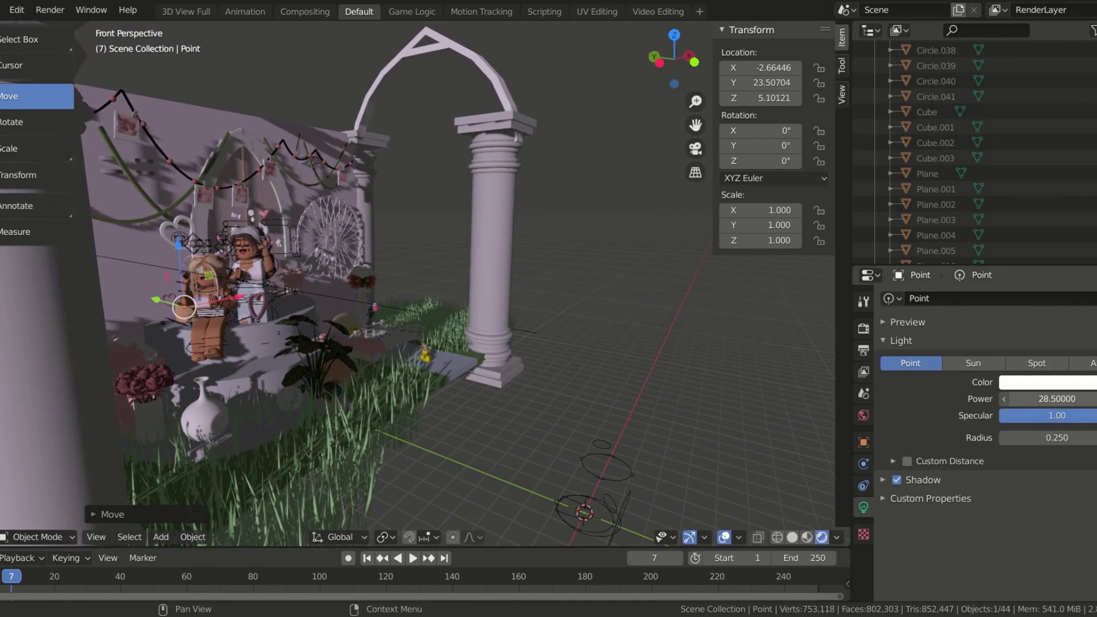
- Walk the view up to the avatars and move the light up near their heads
key("shift+grave")
key("w")
left_click(405, 282)
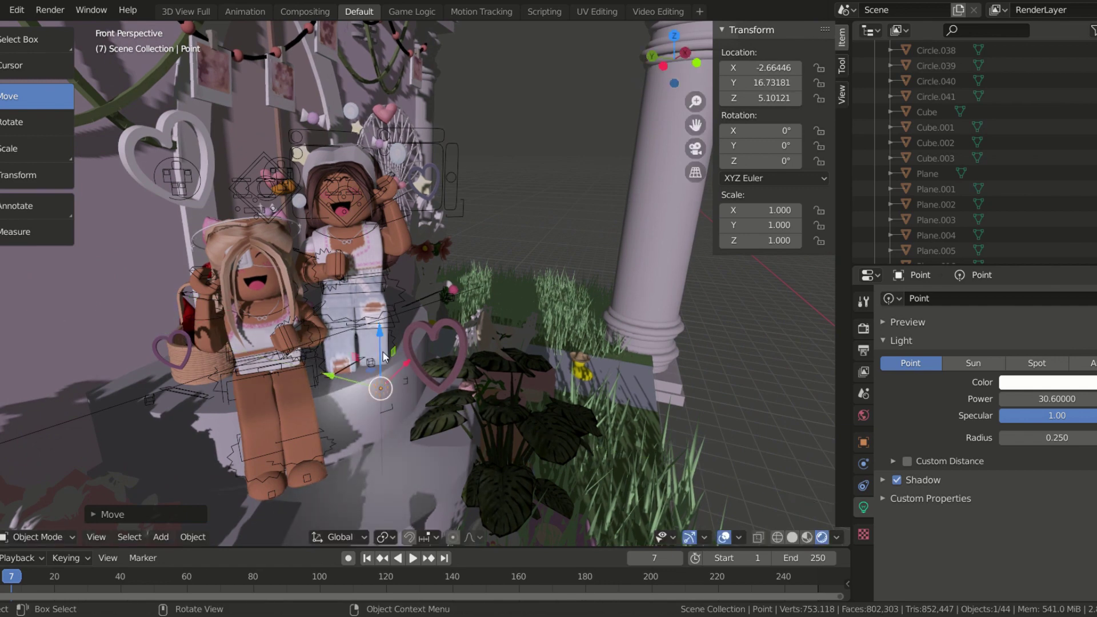
key("g")
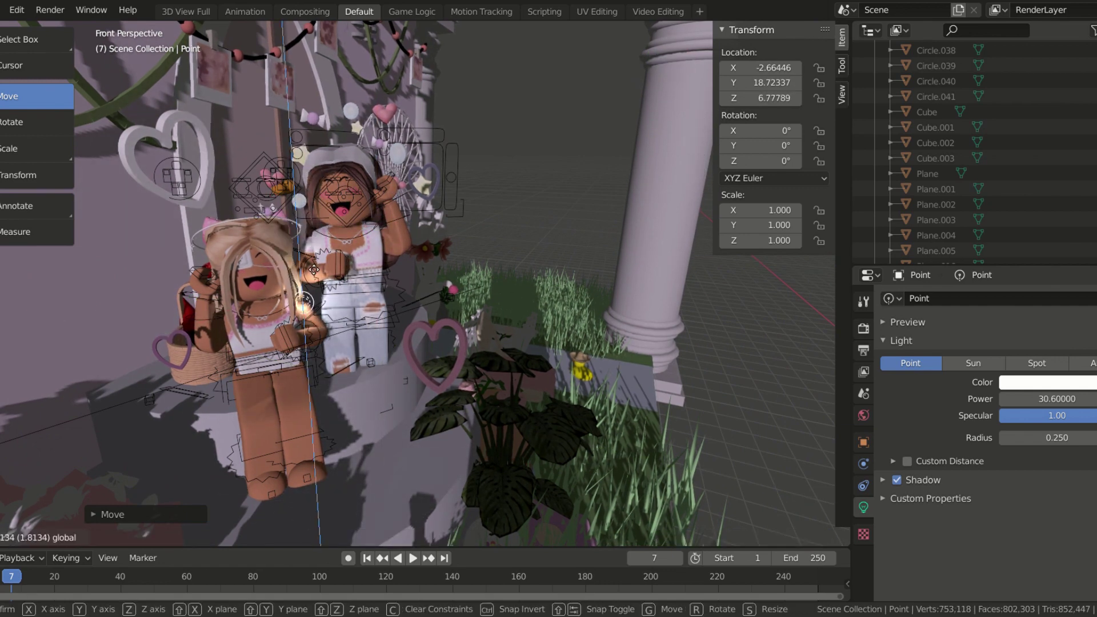
left_click(308, 112)
- Adjust the light's power to about 142, widen its radius and set a custom distance
left_click_drag(1025, 403, 1046, 403)
left_click(893, 461)
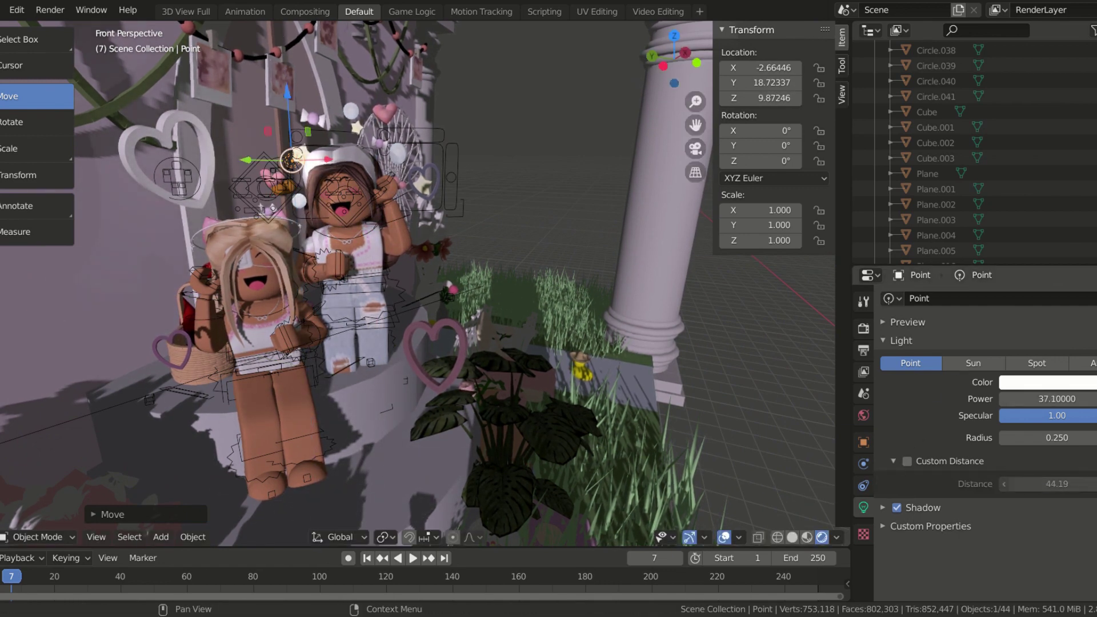
left_click_drag(1057, 484, 1054, 484)
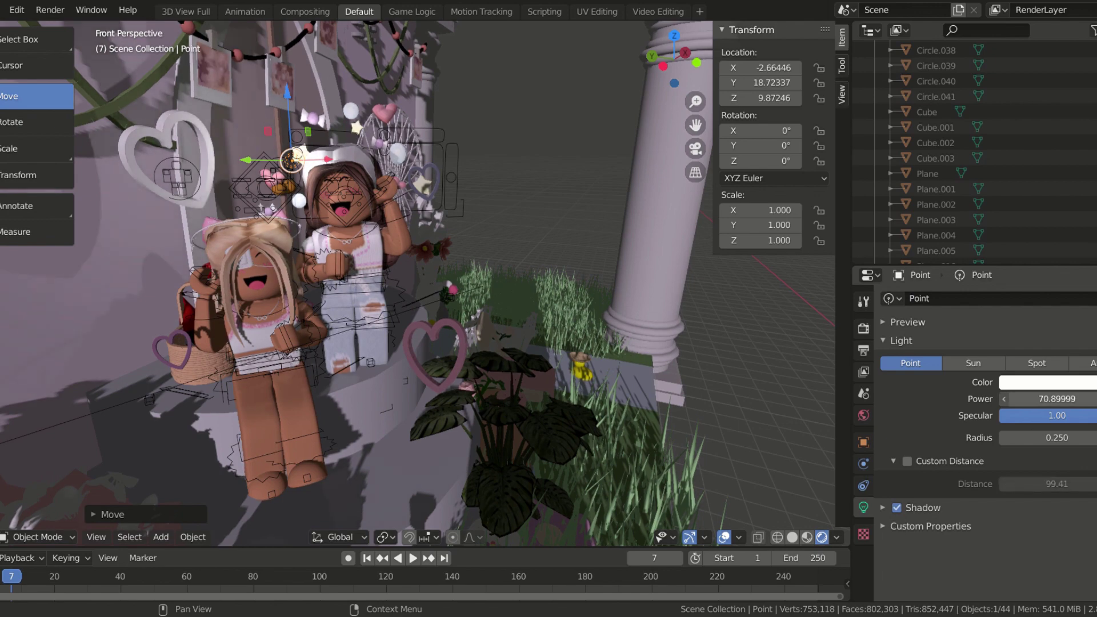
left_click_drag(1057, 398, 1091, 399)
left_click_drag(1057, 438, 1074, 437)
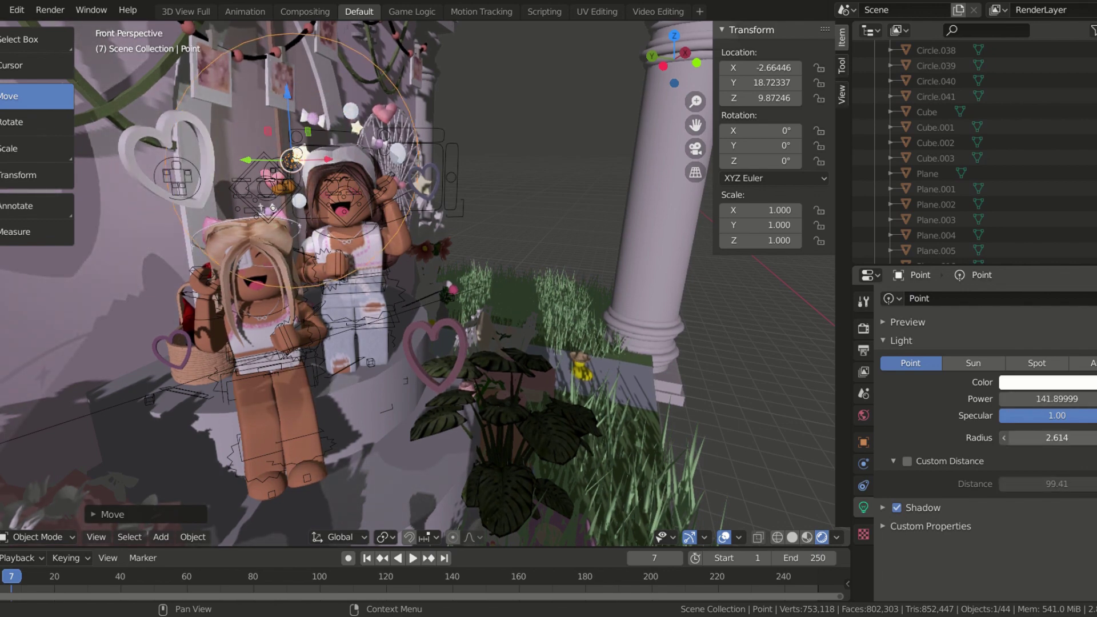
- Scale the point light to 1.707 and lower it in front of the avatars' left side
middle_click_drag(514, 285, 572, 257)
left_click(9, 148)
left_click_drag(446, 274, 658, 307)
middle_click_drag(659, 307, 514, 257)
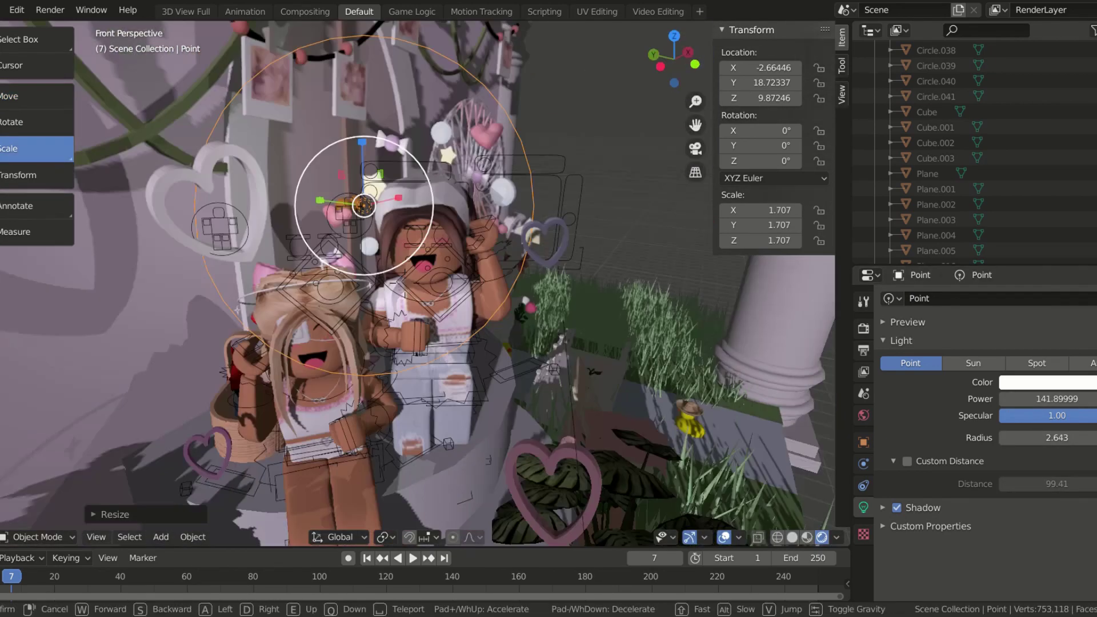
left_click(8, 96)
mouse_move(365, 263)
left_mouse_down()
mouse_move(345, 231)
mouse_move(486, 394)
left_mouse_up()
key("KP_Decimal")
left_click_drag(375, 300, 445, 367)
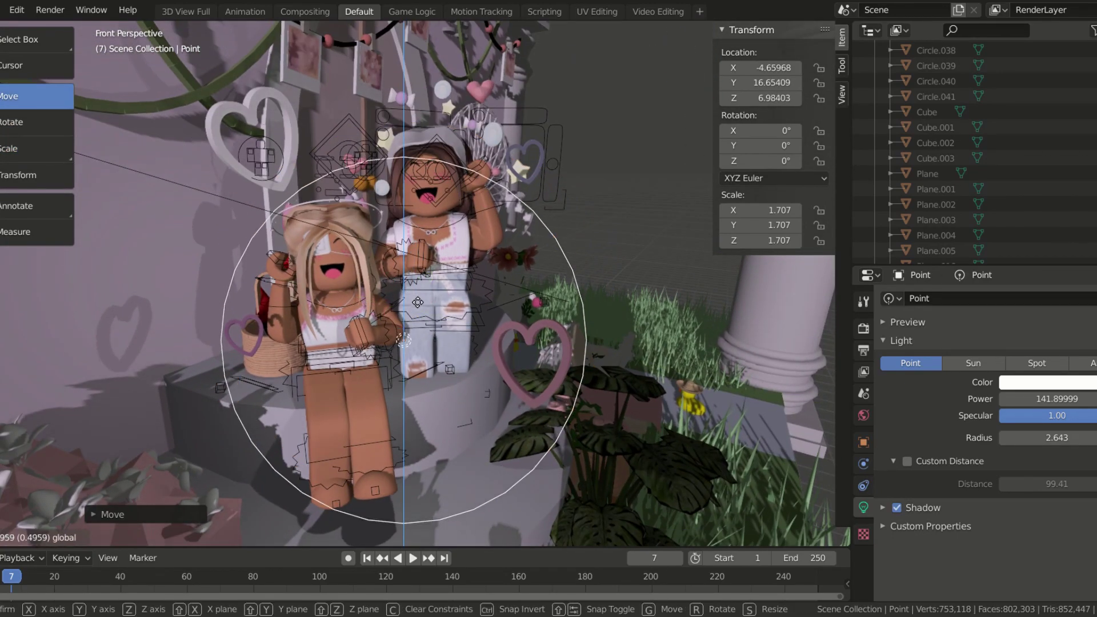
- Raise the light's power to about 512.7 and tint it soft pink
left_click(9, 122)
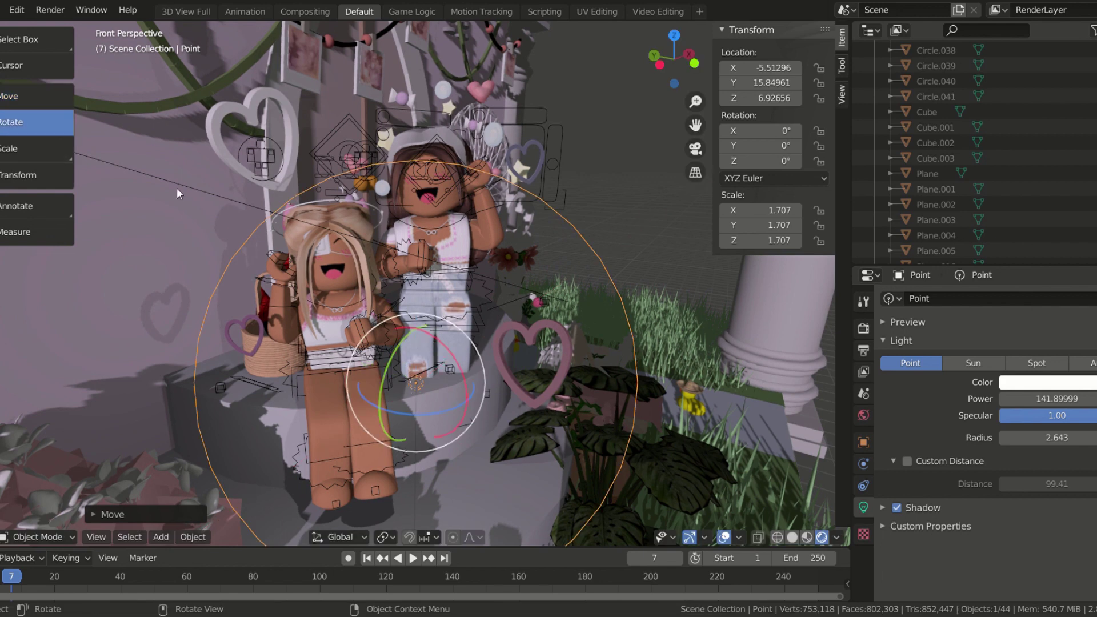
key("shift+space")
key("g")
left_click(1020, 383)
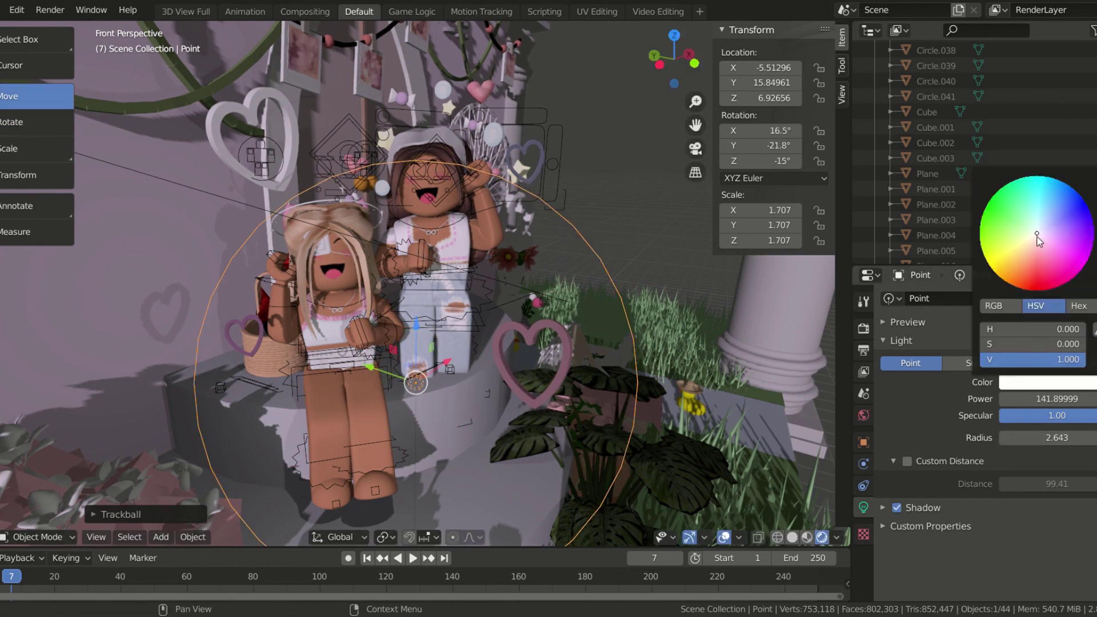
left_click_drag(1040, 230, 1042, 228)
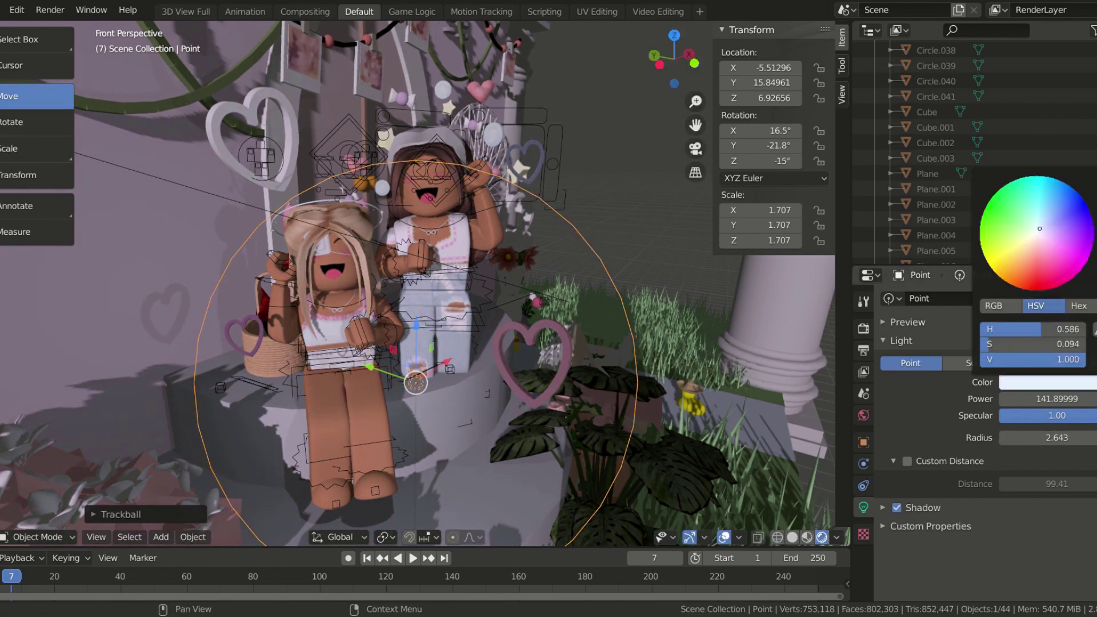
left_click_drag(1043, 400, 1086, 400)
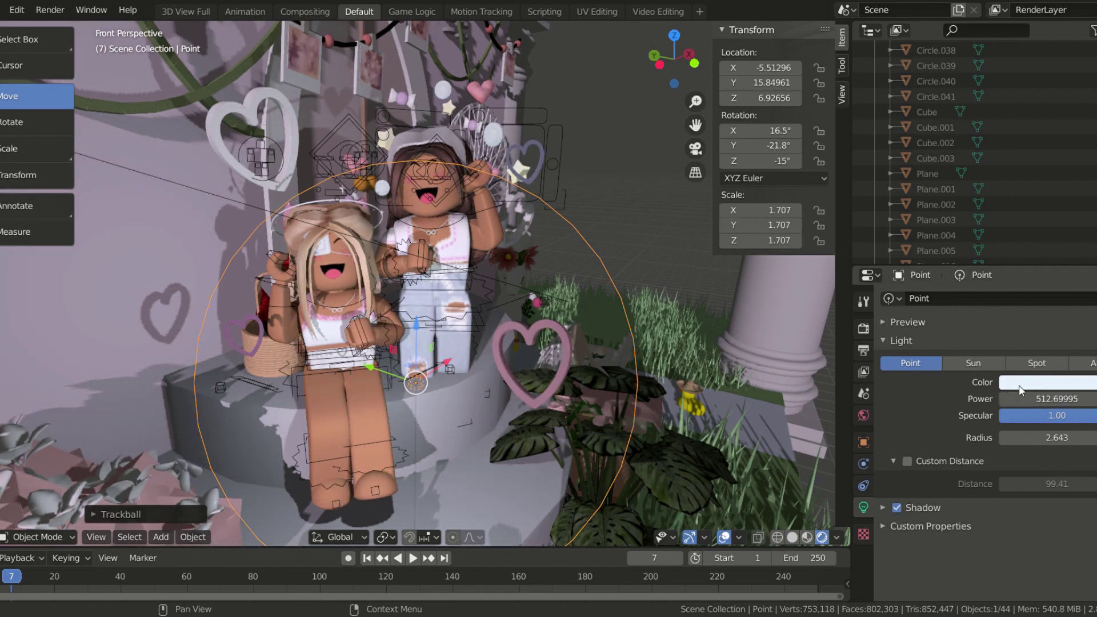
left_click(1019, 386)
left_click_drag(1031, 241, 1040, 243)
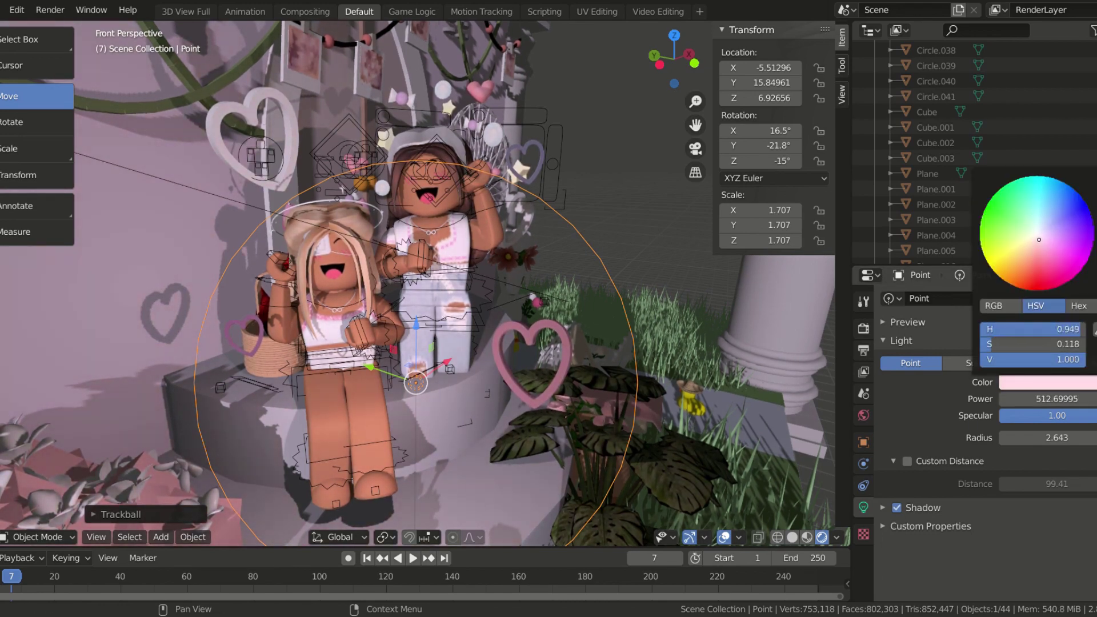
- Duplicate the pink light, slide the copy along X and raise its power
key("ctrl+c")
key("ctrl+v")
key("g")
key("x")
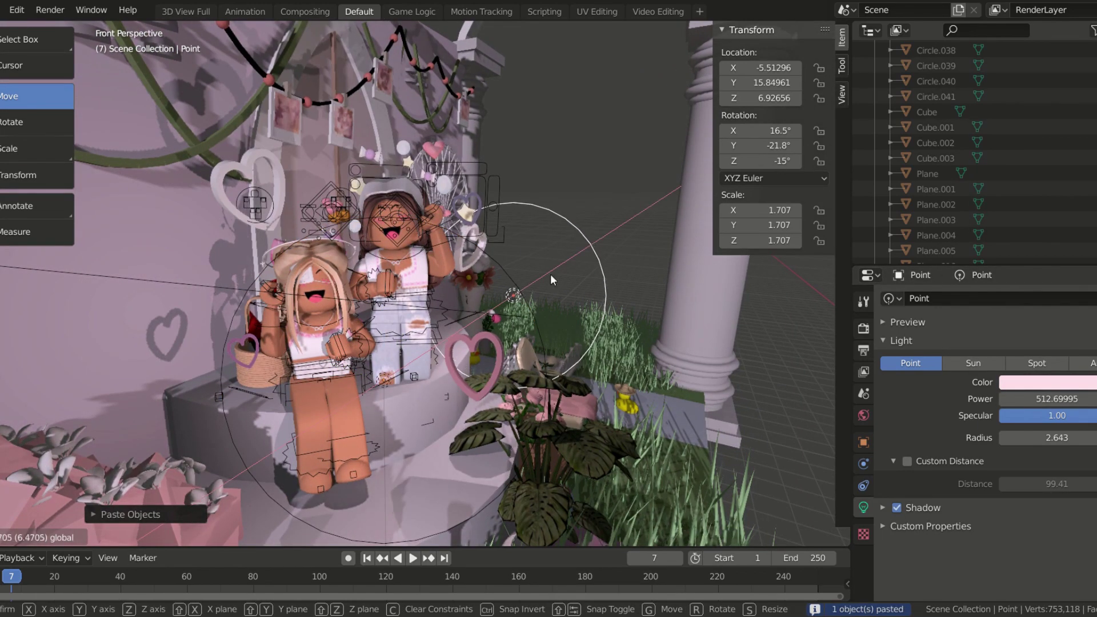
left_click(552, 280)
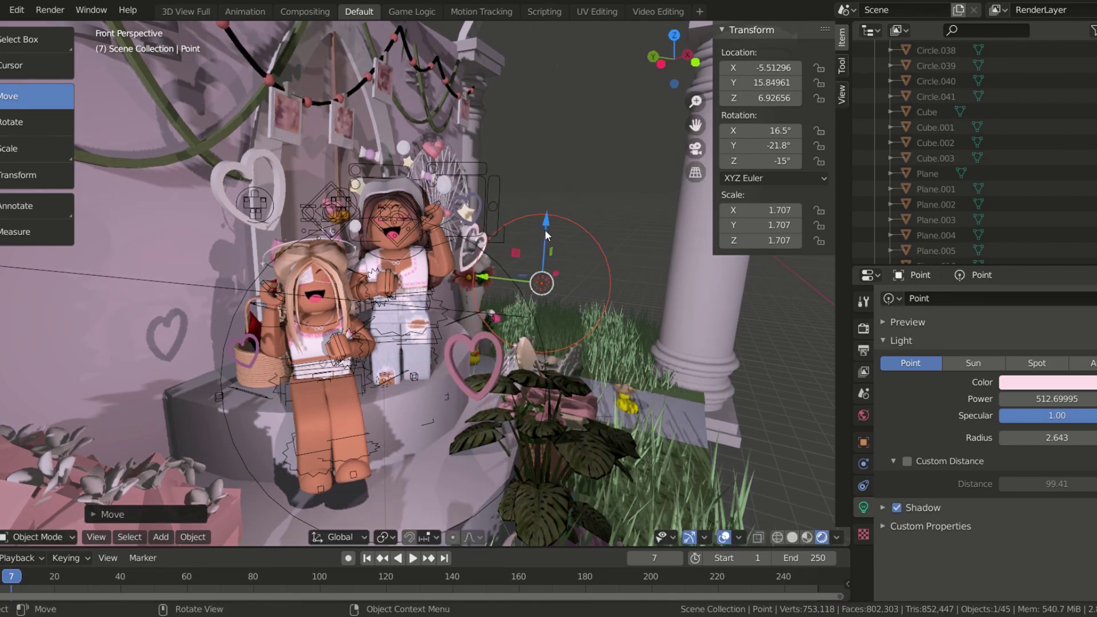
middle_click_drag(545, 234, 469, 320)
left_click_drag(1057, 399, 1080, 399)
- Reposition the light along X, then paste another copy beside the flower post
key("g")
key("x")
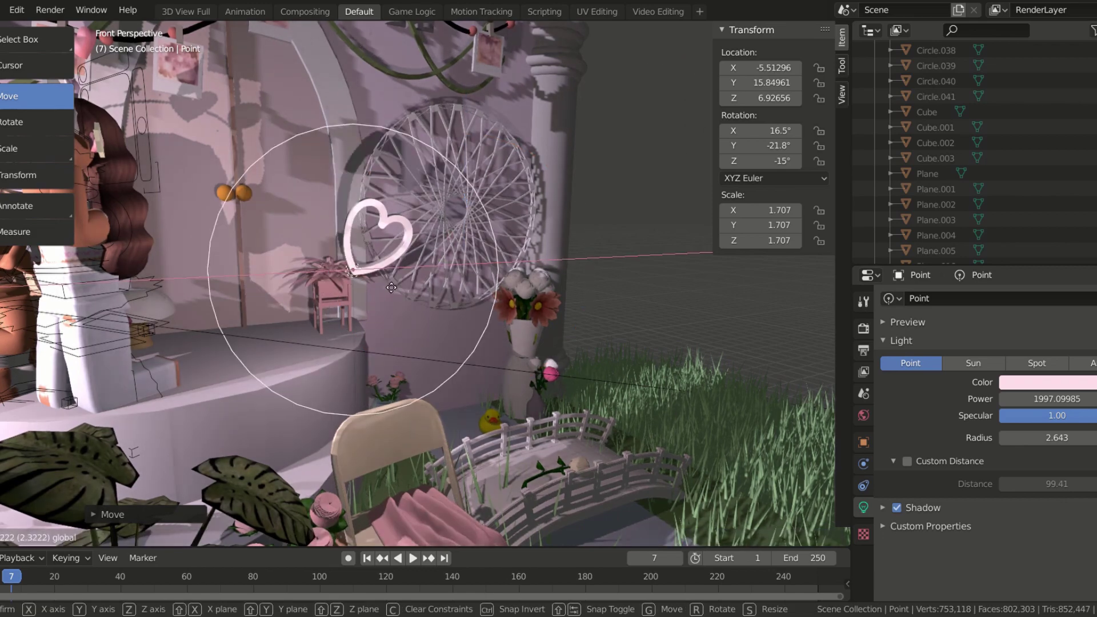
left_click(391, 287)
key("ctrl+c")
key("ctrl+v")
key("g")
key("x")
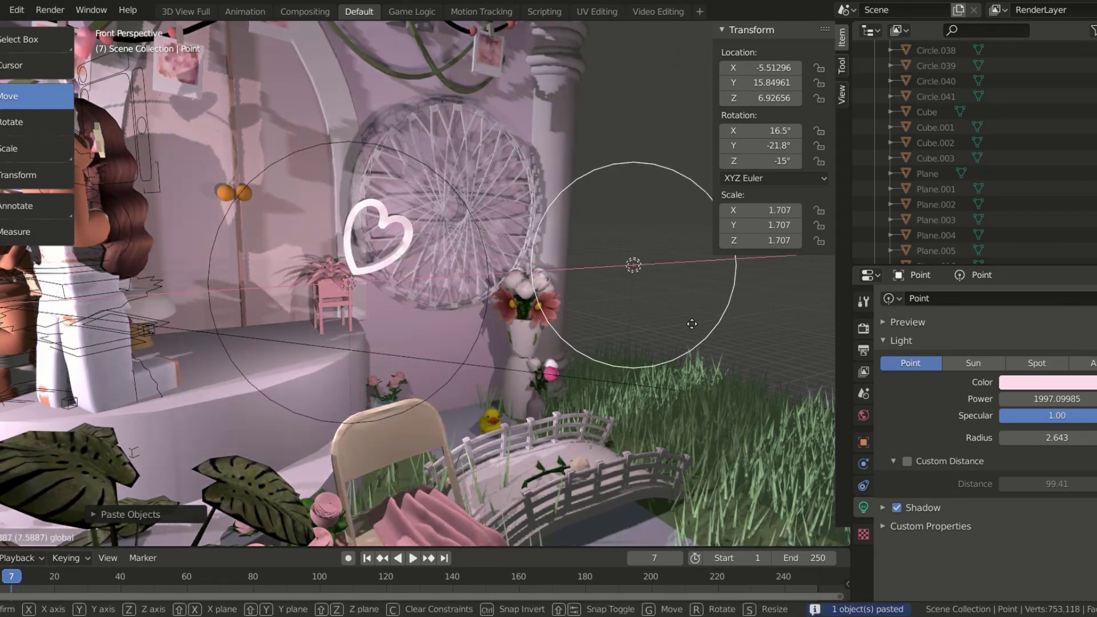
left_click(692, 324)
- Delete and restore the light around the avatars, lowering its power to 503
scroll(330, 334, "down", 5)
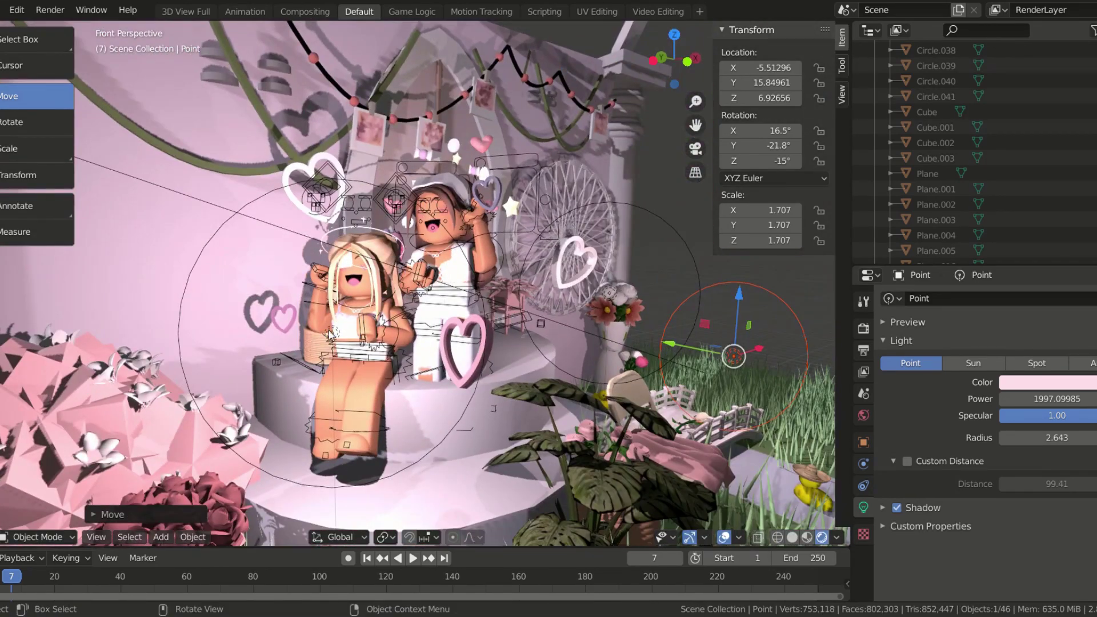
left_click(330, 334)
key("x")
left_click(355, 337)
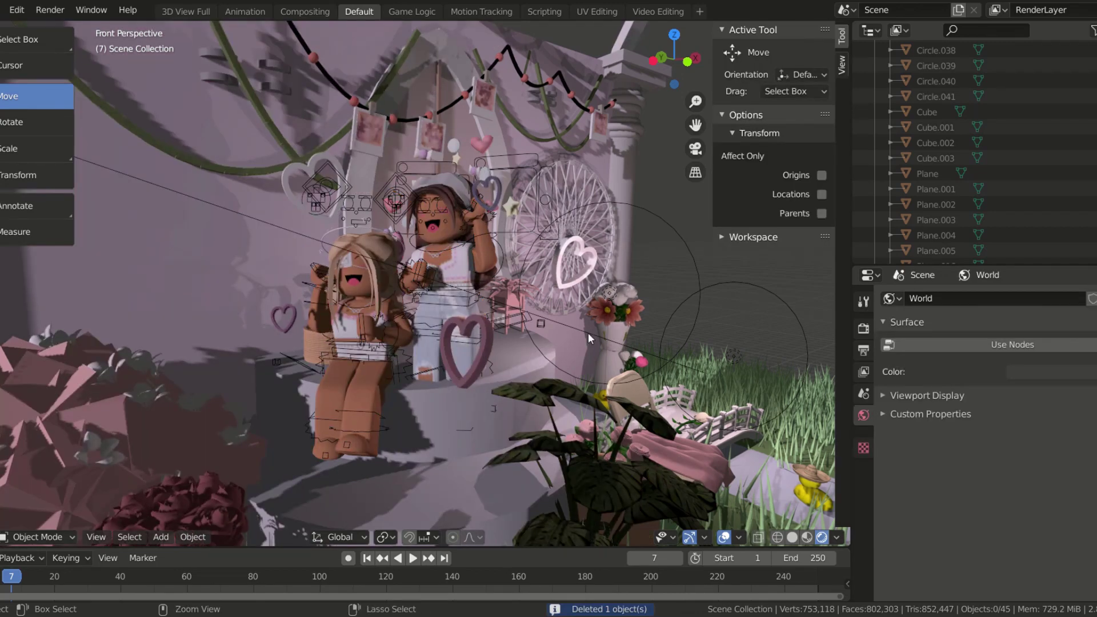
key("ctrl+z")
mouse_move(1051, 399)
left_mouse_down()
mouse_move(1017, 399)
mouse_move(1043, 399)
left_mouse_up()
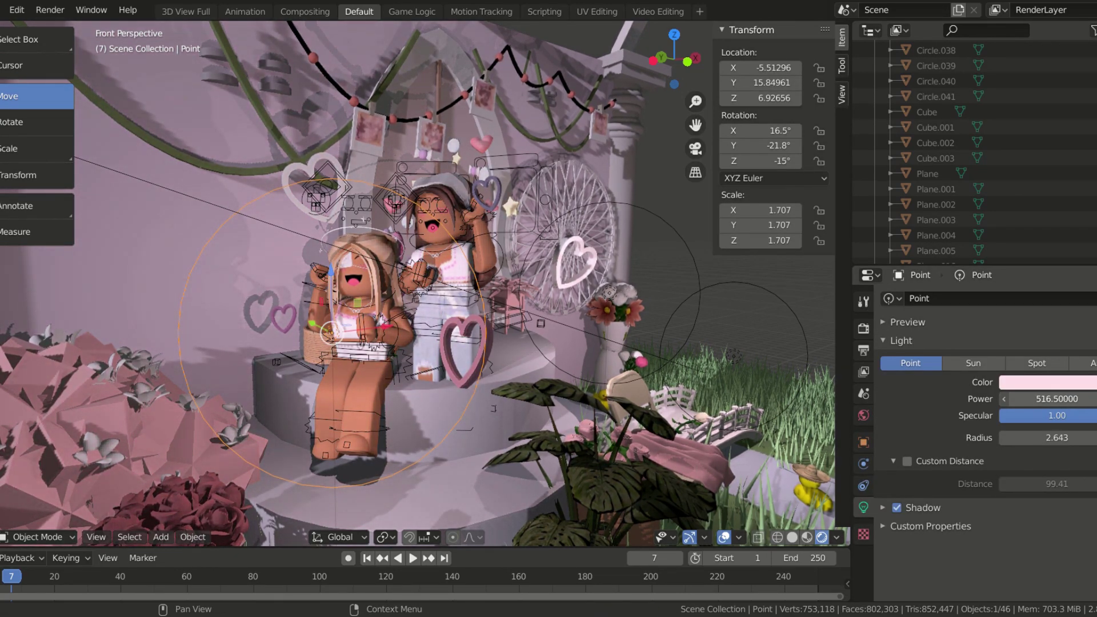
key("shift+grave")
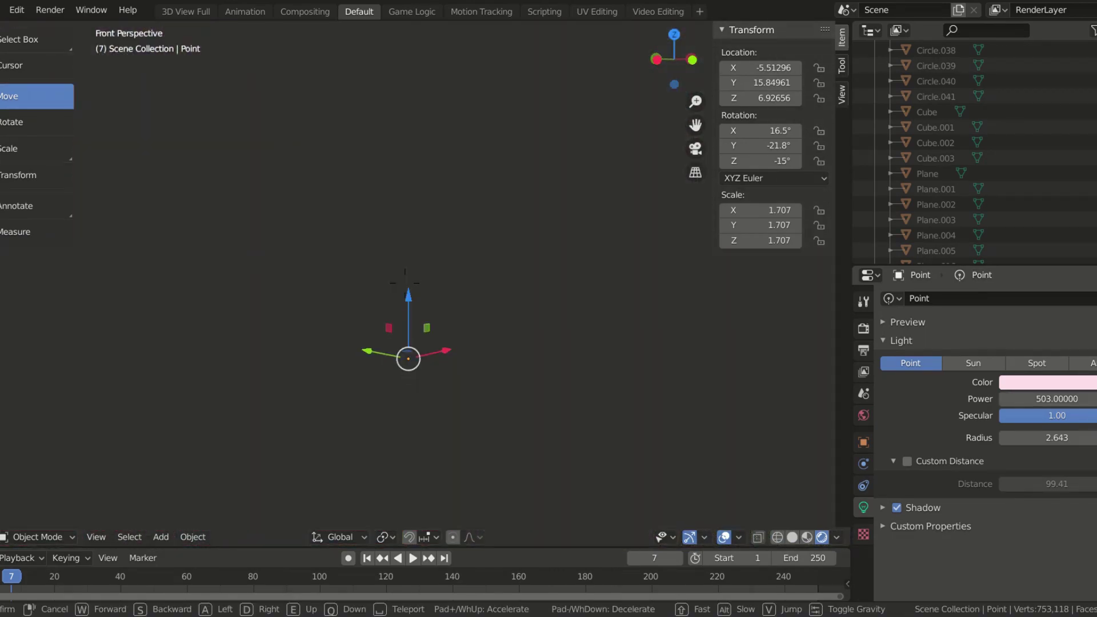
key("Escape")
left_click(161, 537)
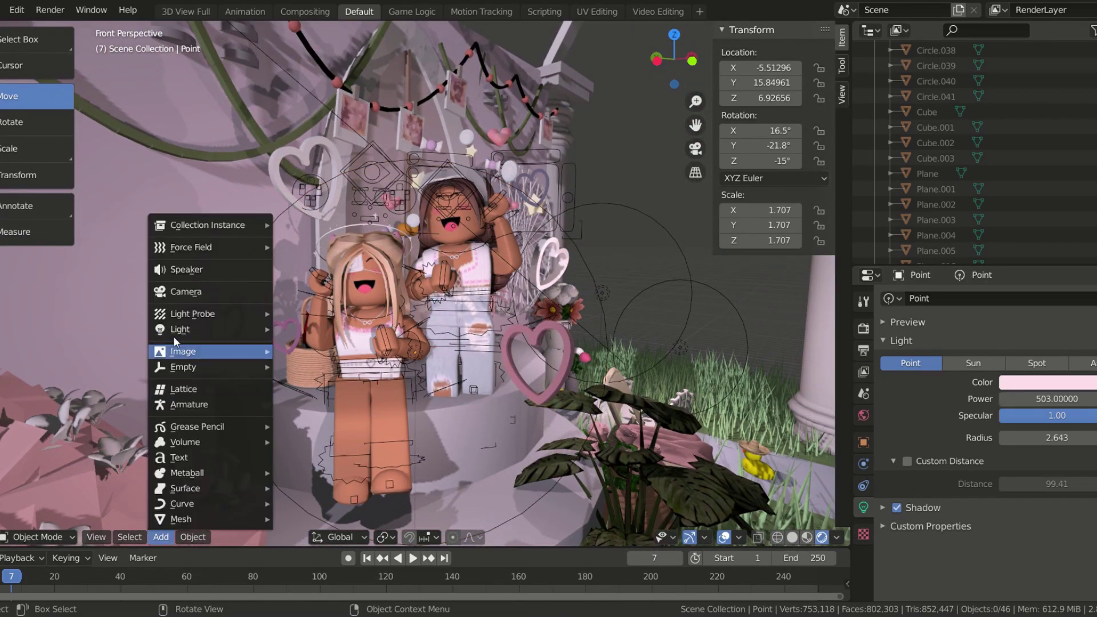
- Add a camera, make it the active camera and walk it to frame both avatars
left_click(182, 295)
left_click(86, 538)
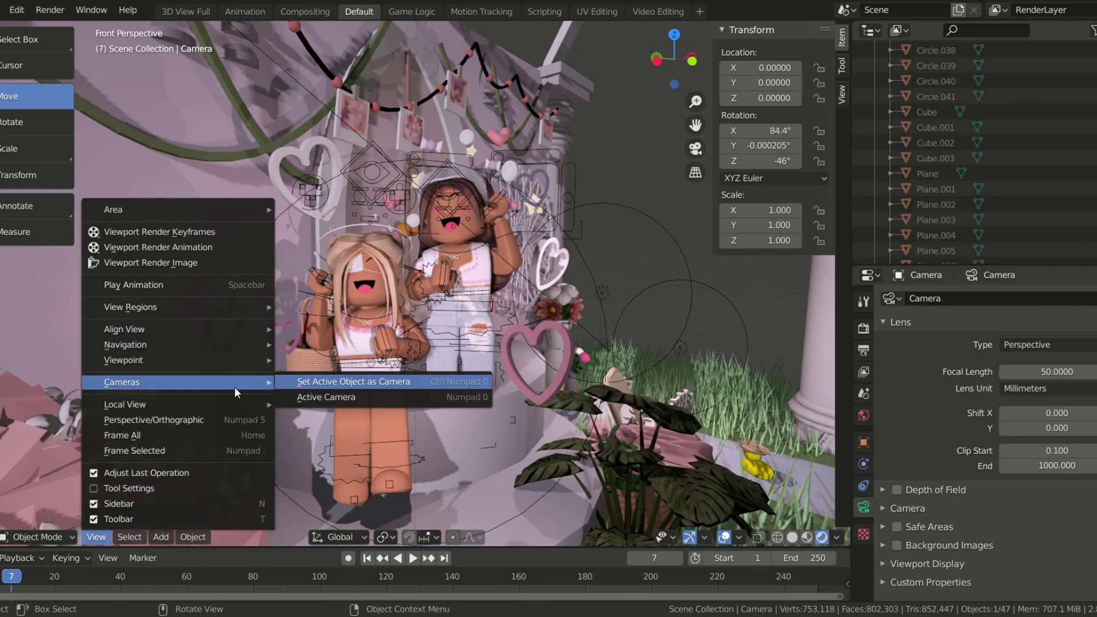
left_click(320, 379)
key("shift+grave")
key("s")
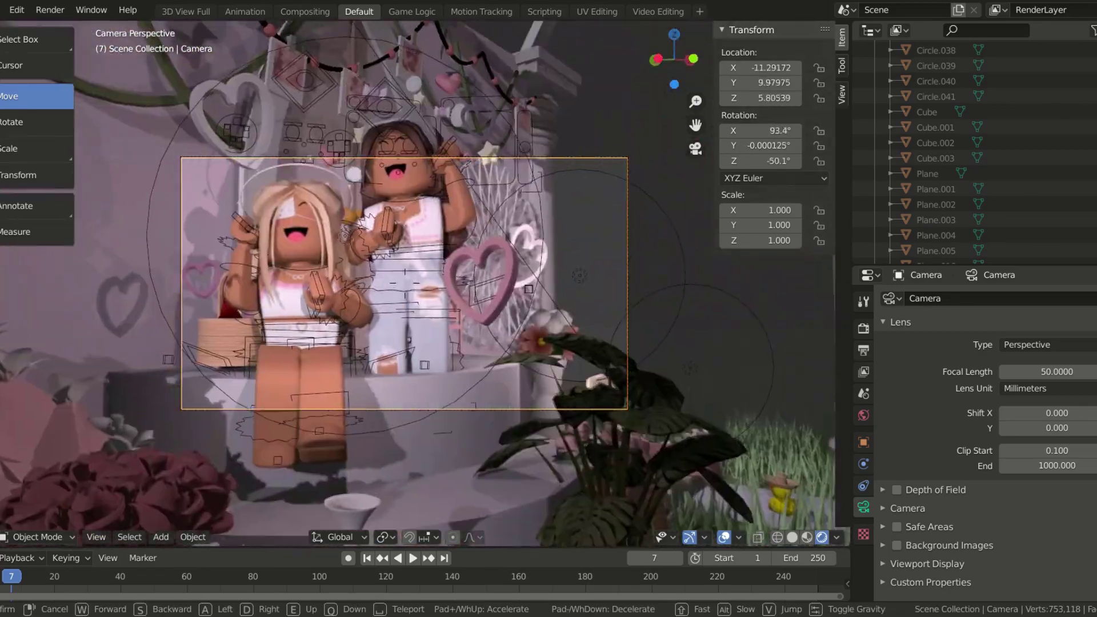
key("w")
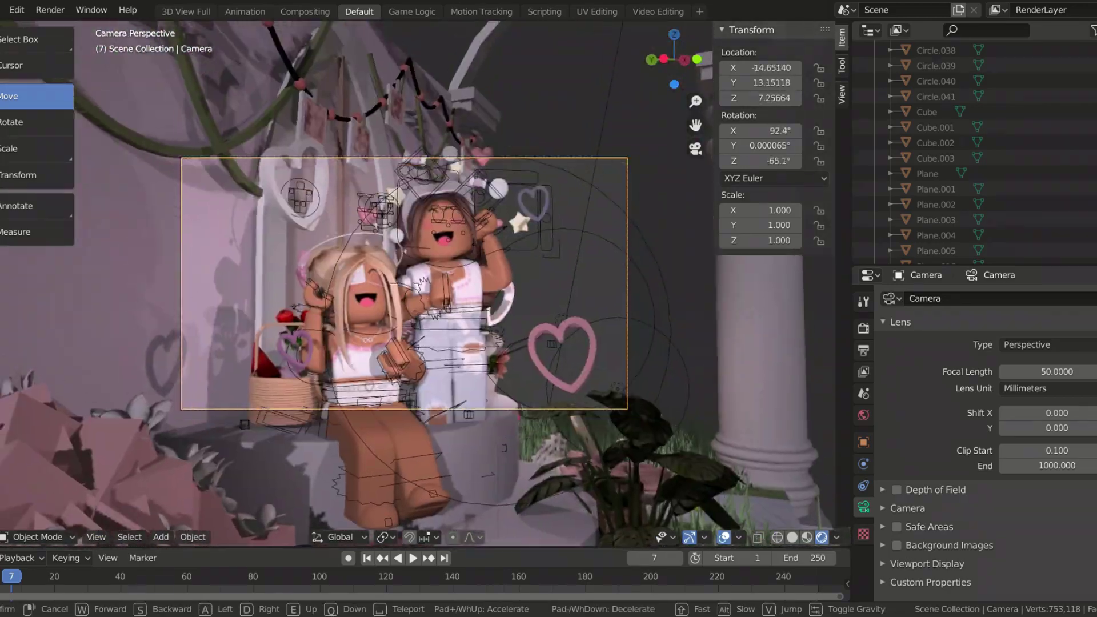
key("s")
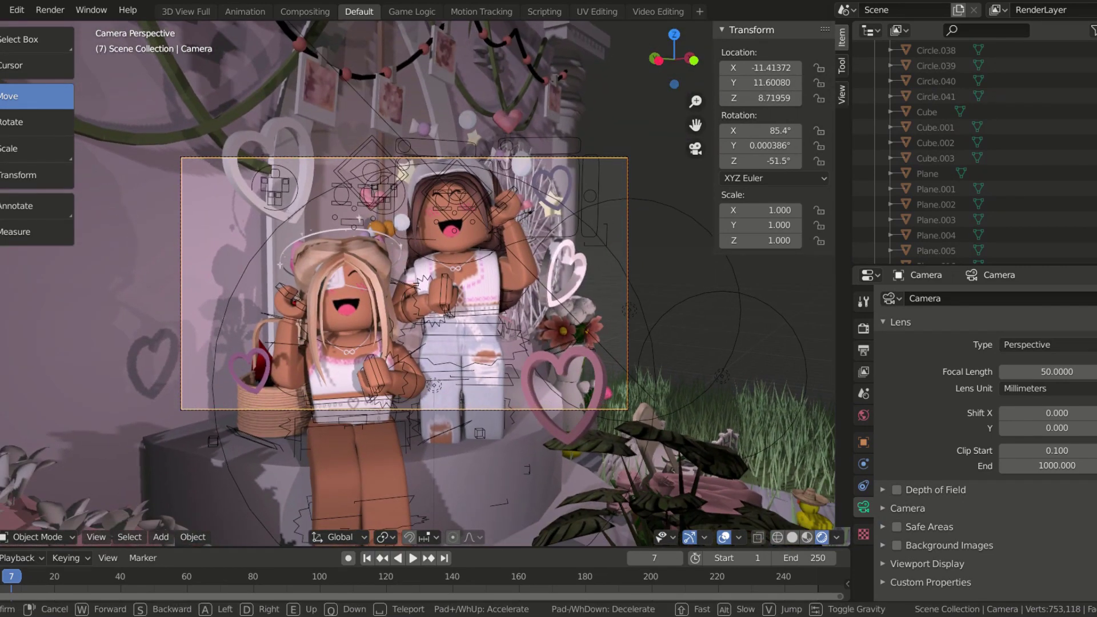
key("Return")
- Select the Garden Wonderland Love model and show the output resolution settings
left_click(762, 441)
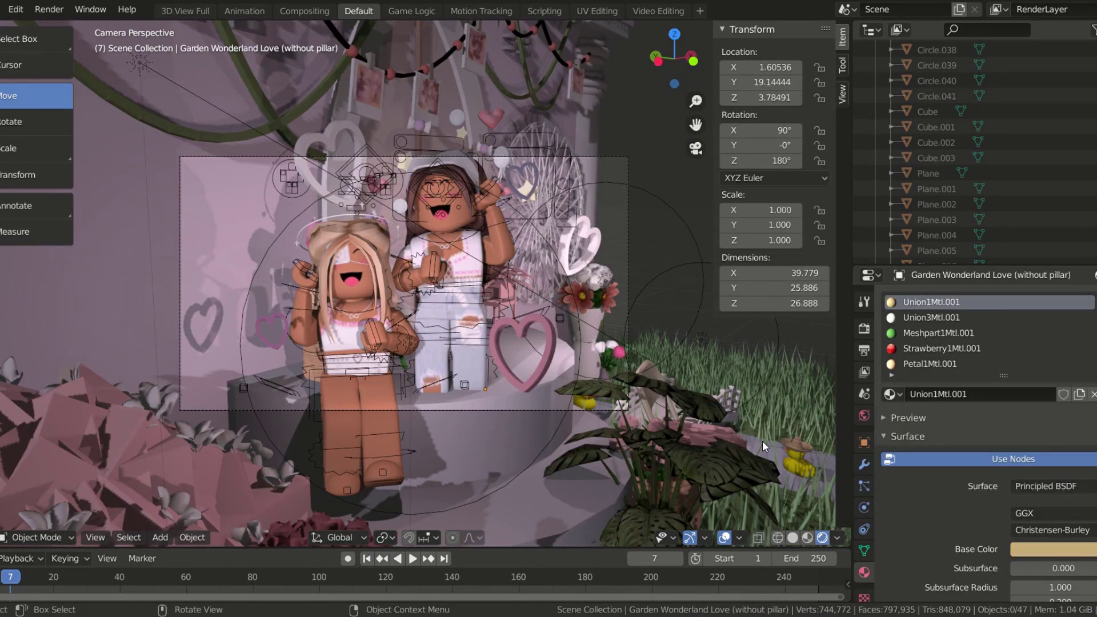
left_click(861, 331)
left_click(864, 350)
type("1000")
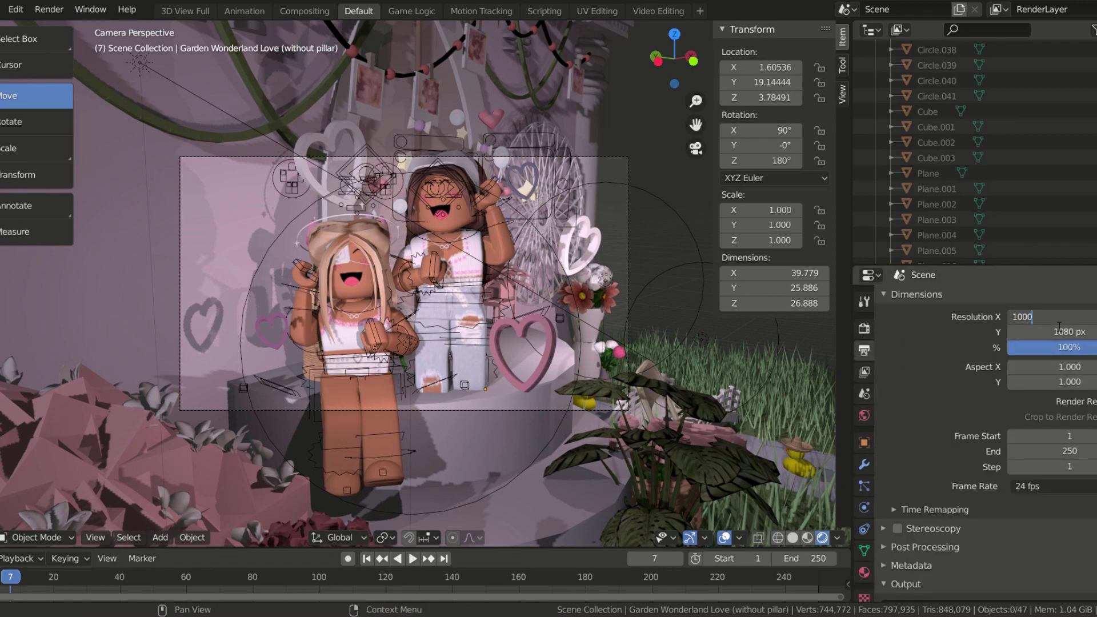
- Set the render resolution to 1000 × 1000 px and walk the camera closer to both avatars
left_click(1079, 336)
key("Return")
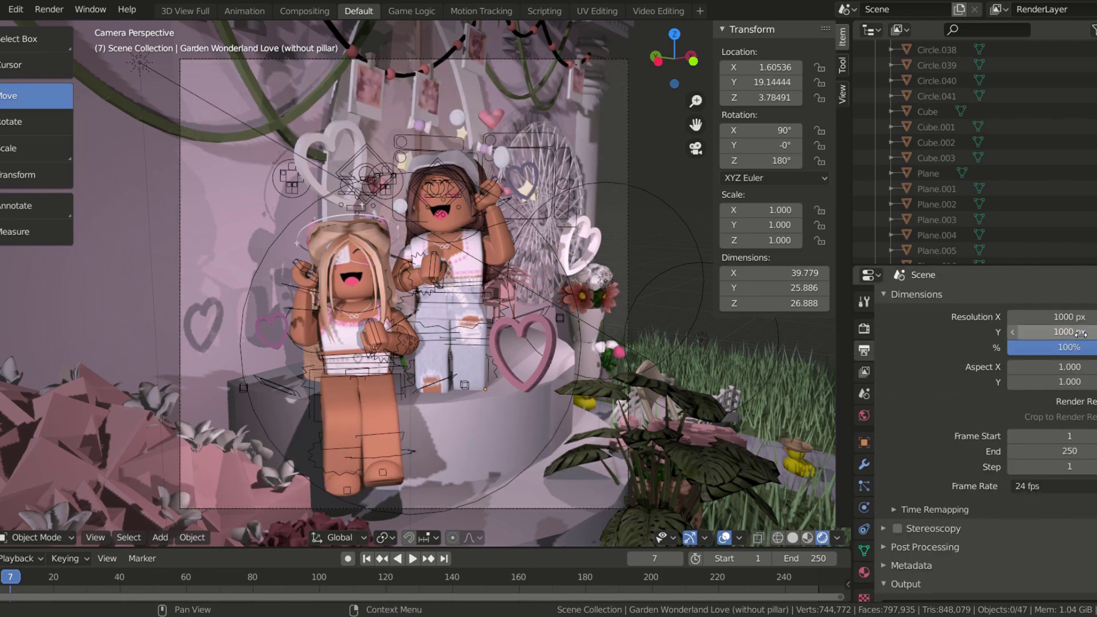
key("shift+grave")
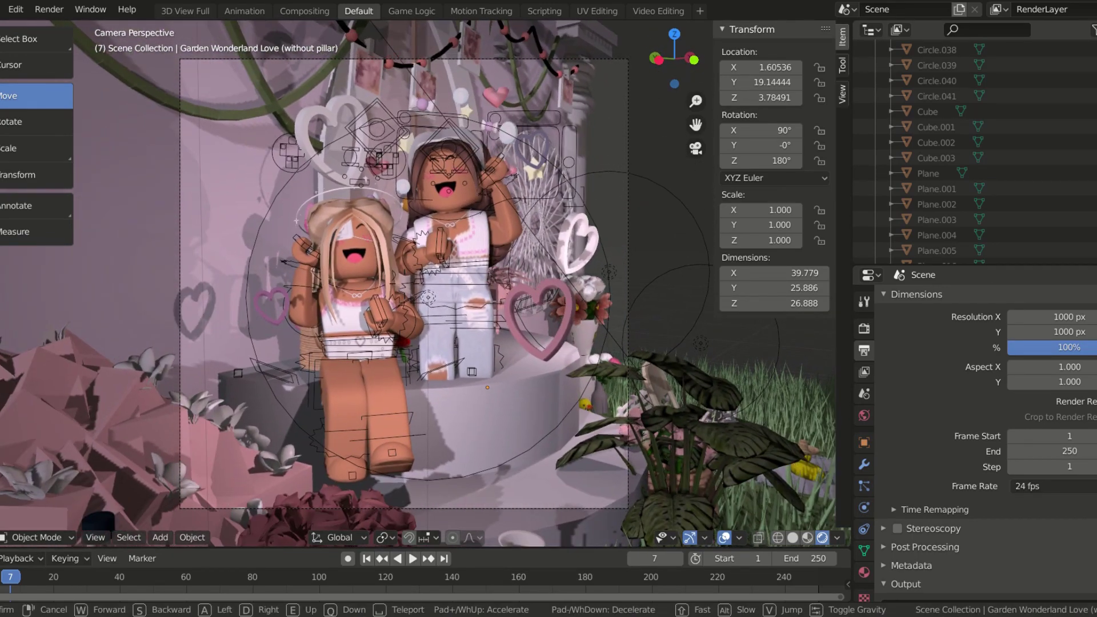
left_click(761, 402)
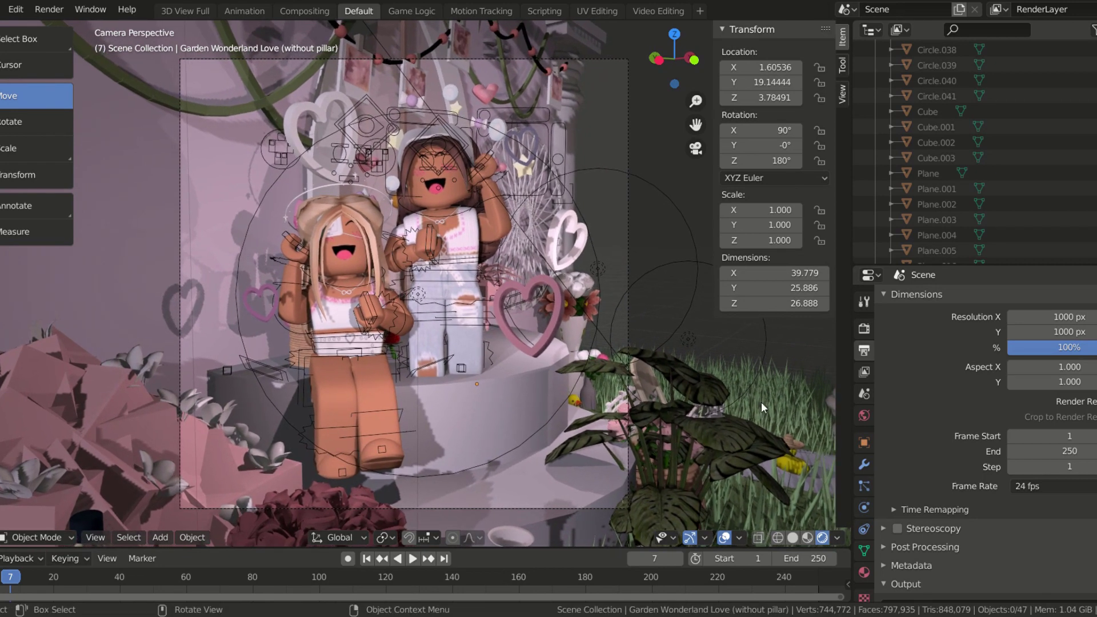
middle_click_drag(761, 403, 587, 307)
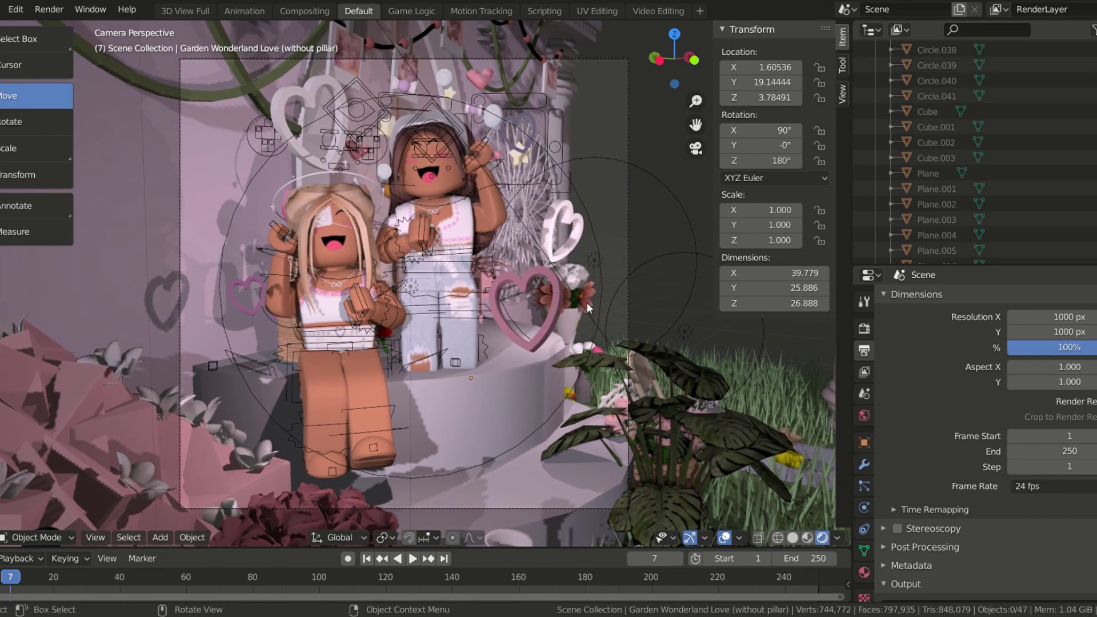
key("shift+grave")
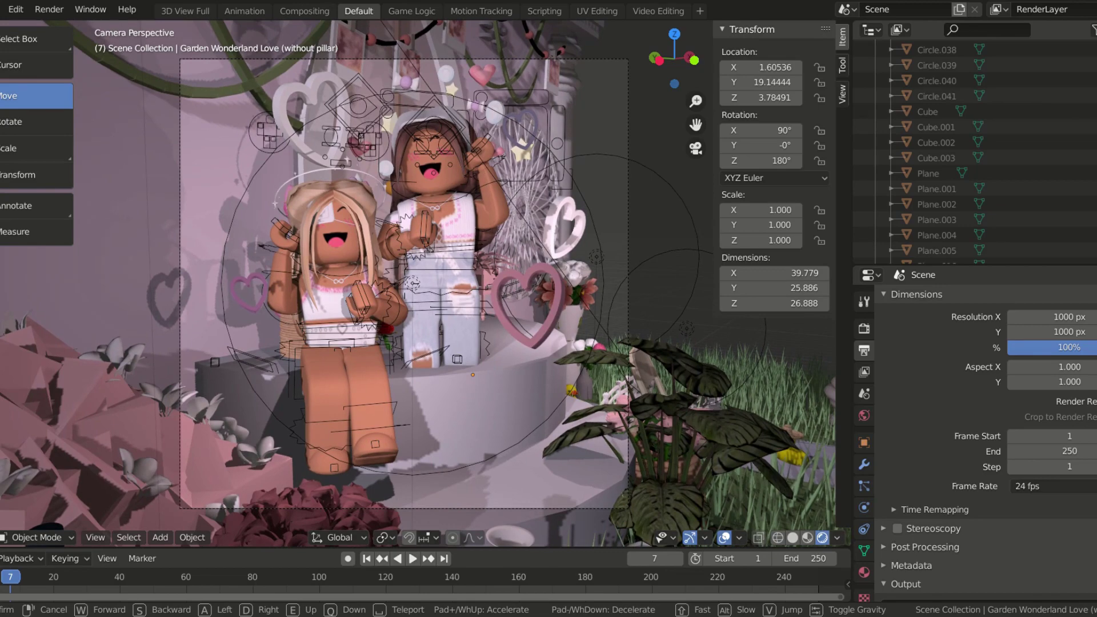
key("w")
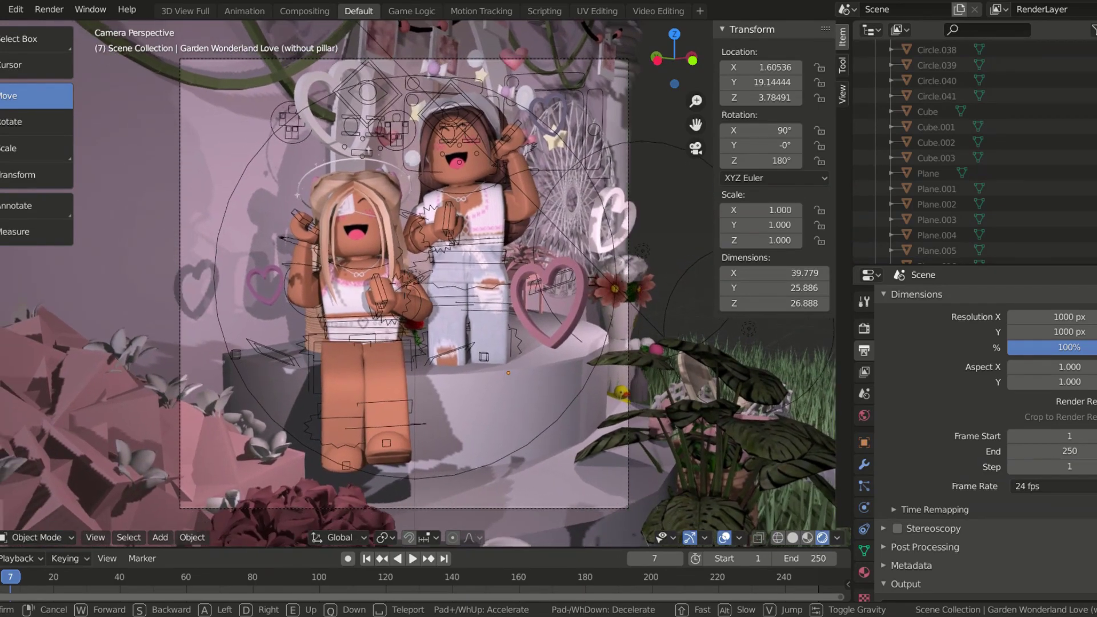
key("w")
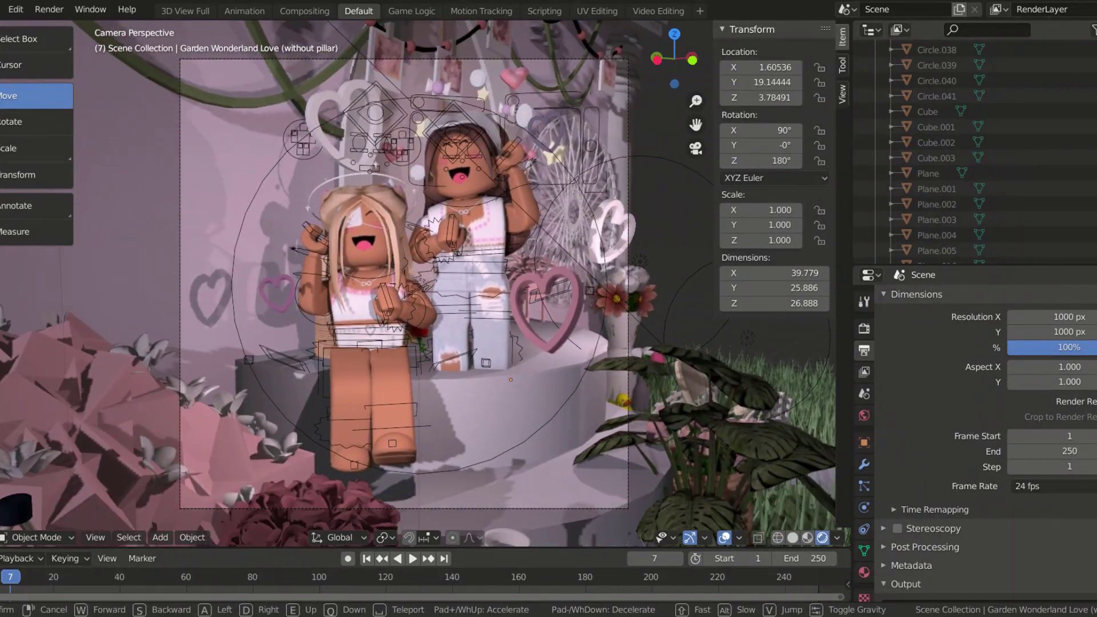
left_click(701, 337)
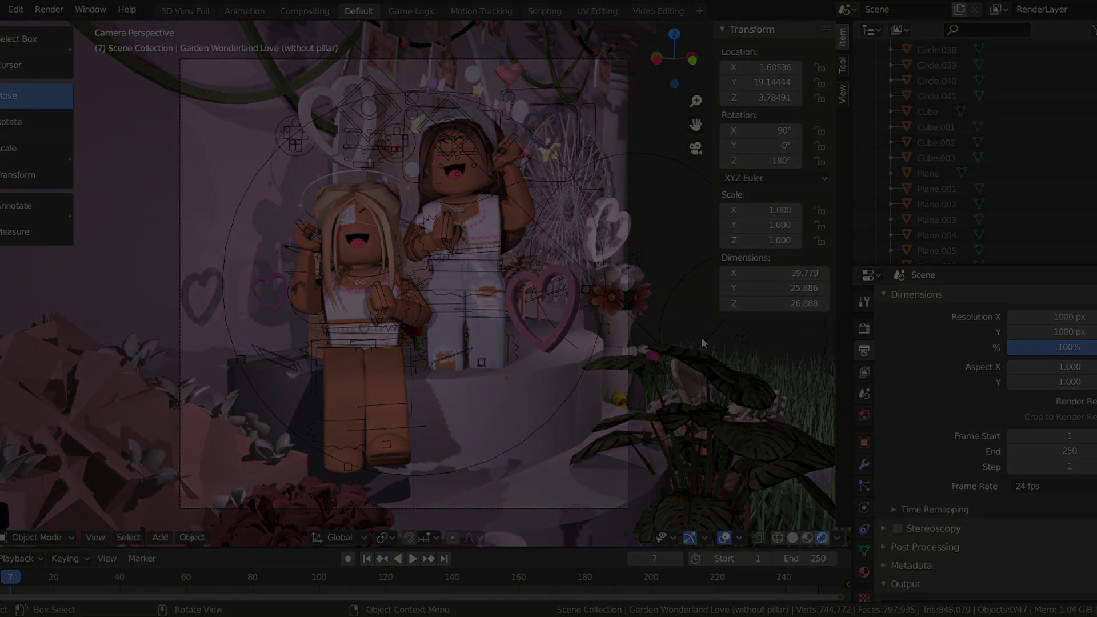